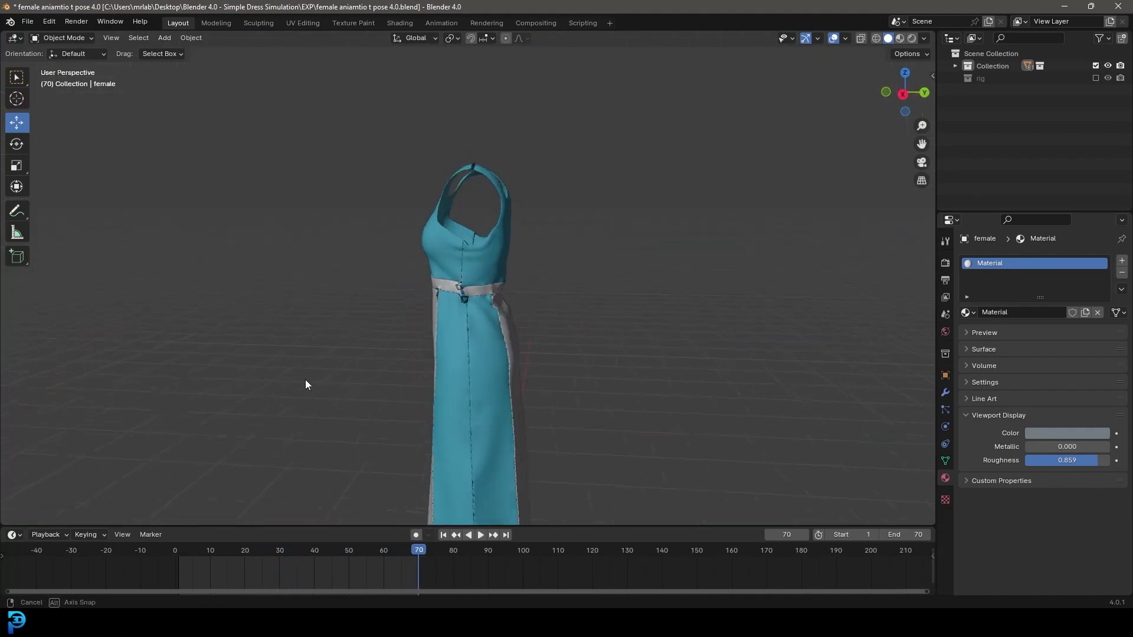
Play and stop the dress cloth simulation, unhide the body, and rewind to the first frame
key(space)
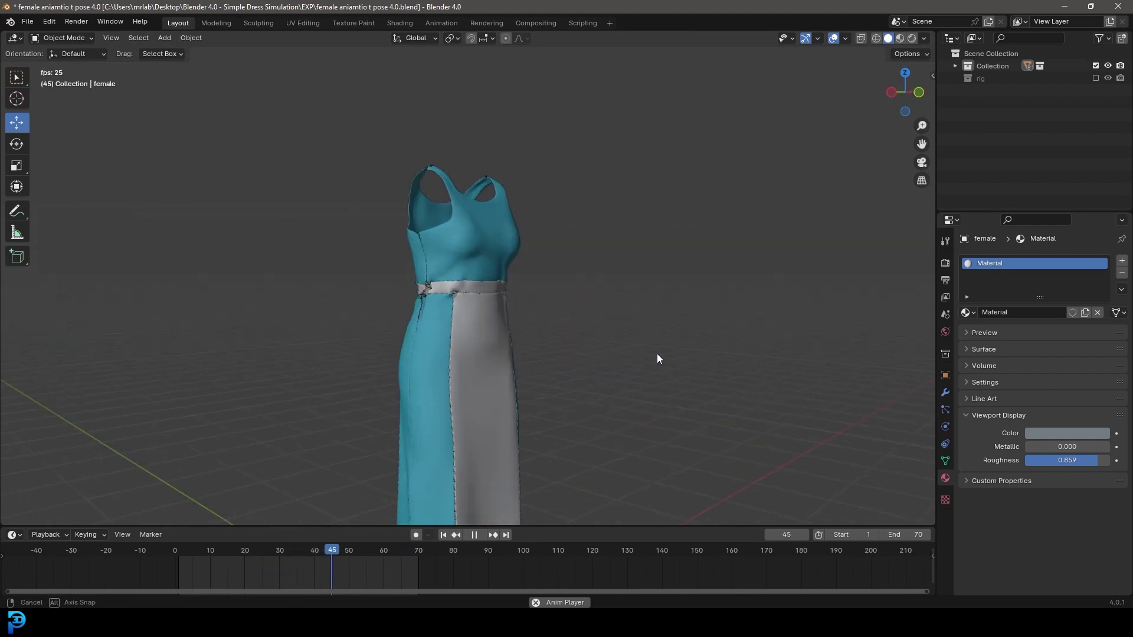
key(space)
key(alt+h)
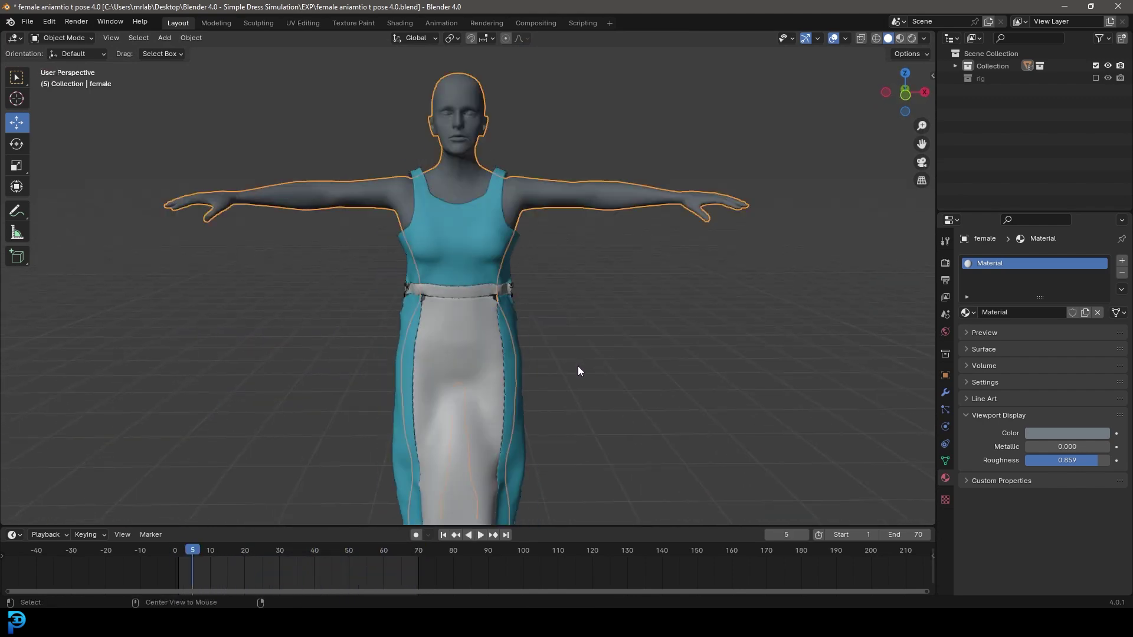
click(579, 371)
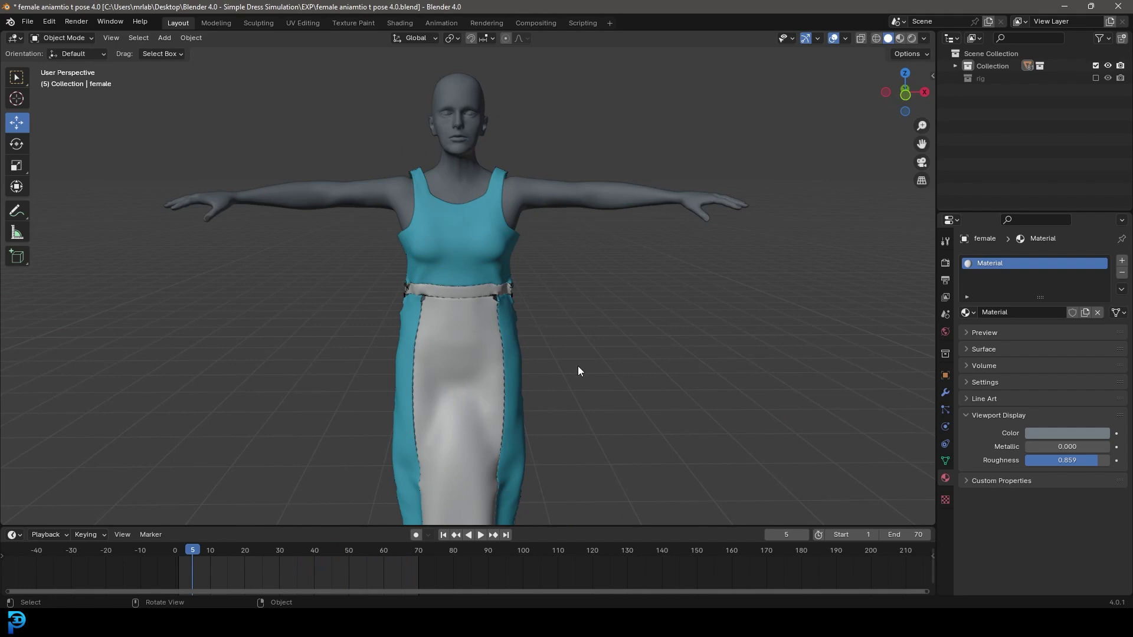
click(553, 220)
middle_drag(554, 220, 524, 257)
scroll(439, 179, up, 4)
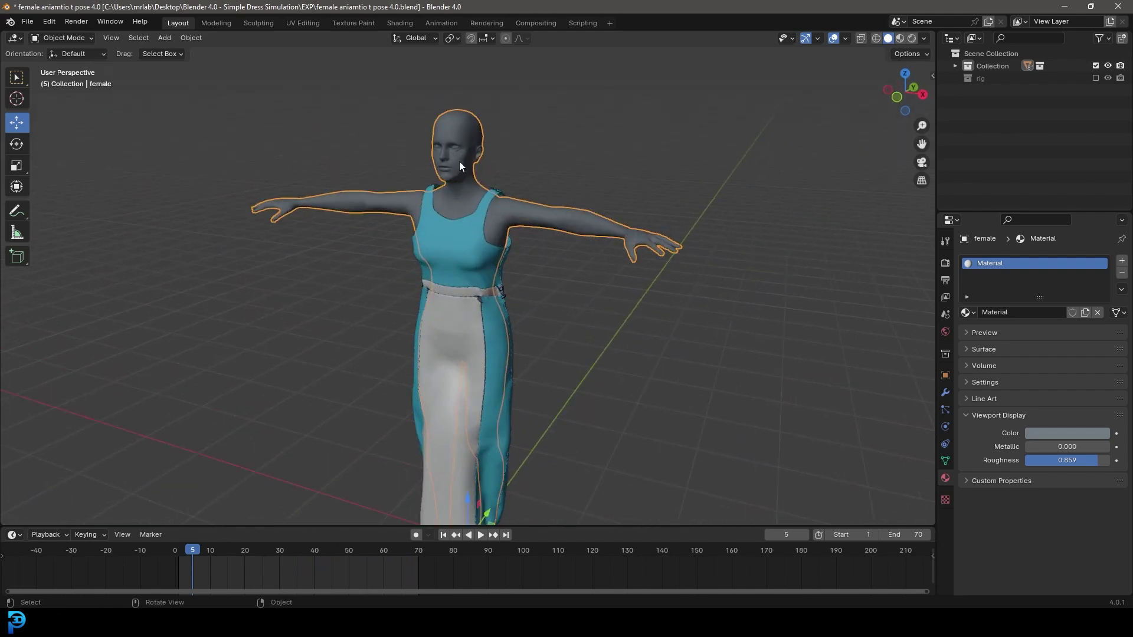
key(shift+Left)
middle_drag(459, 161, 394, 188)
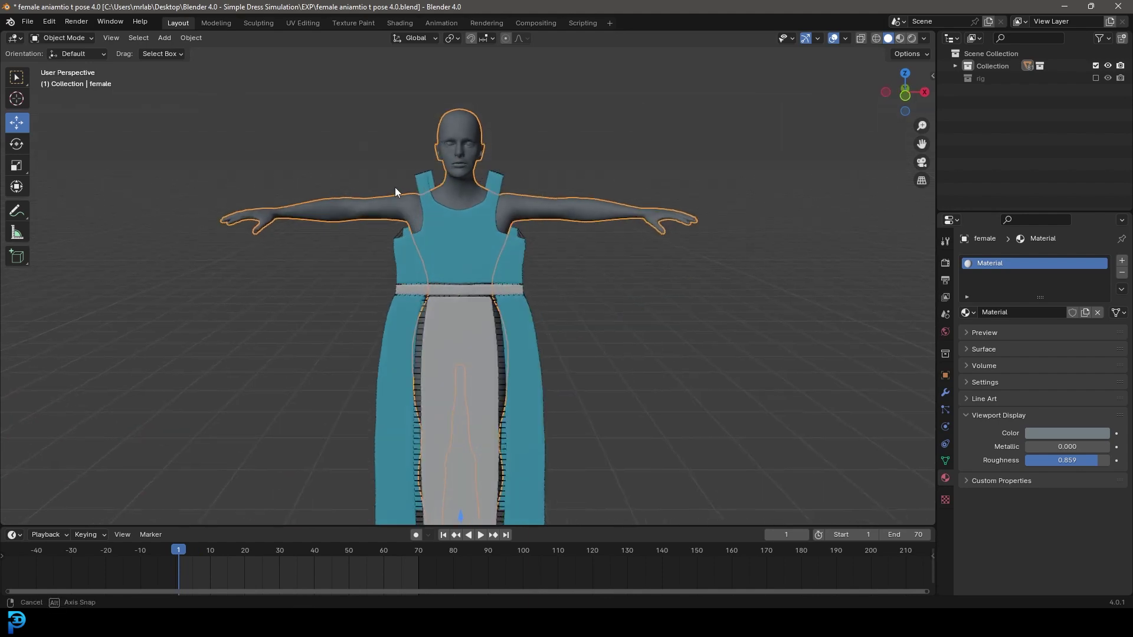
key(space)
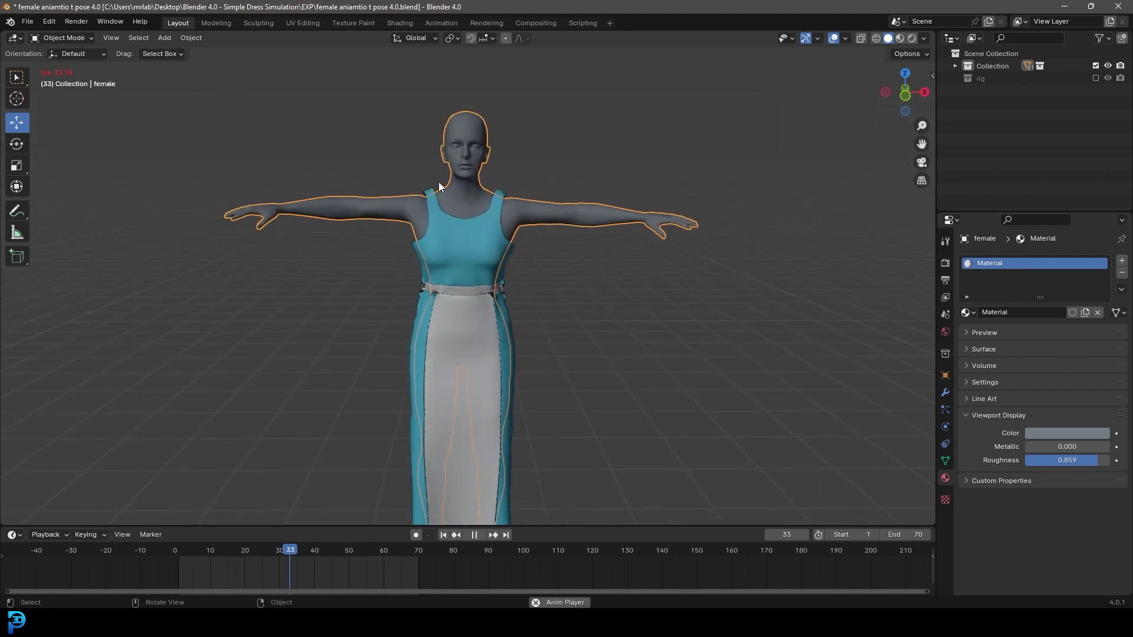
key(space)
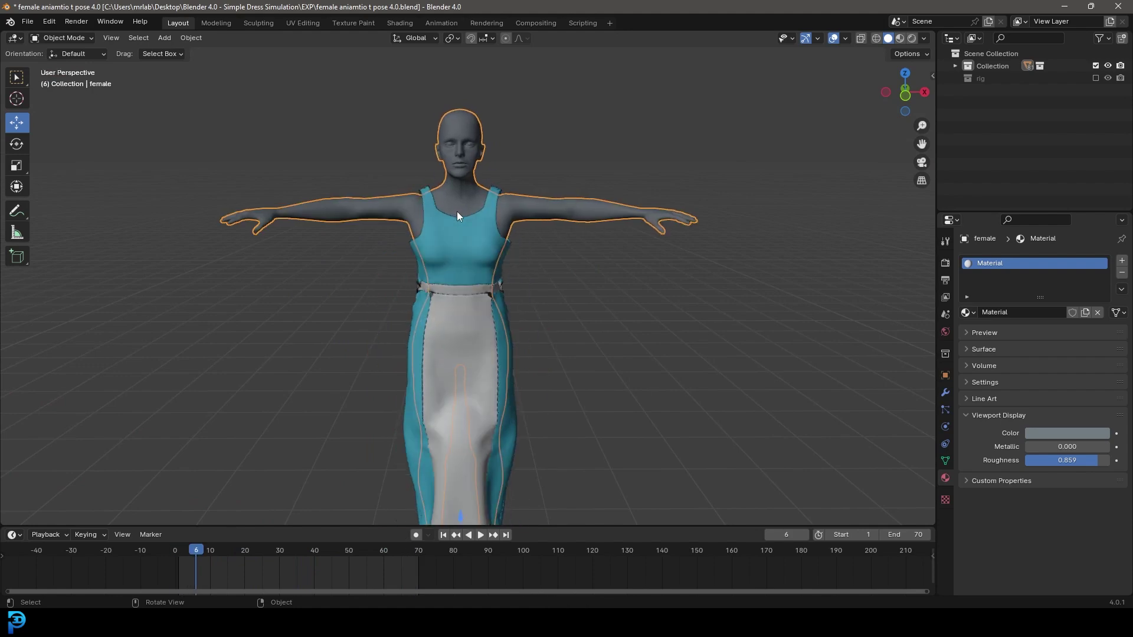
key(shift+Left)
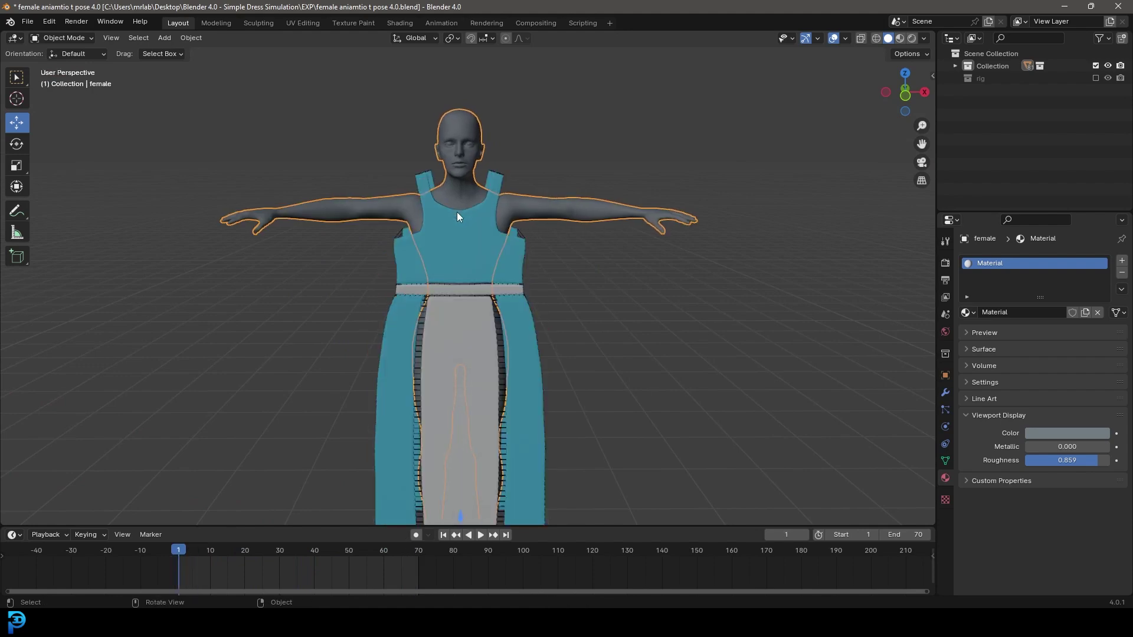
Replay the dress simulation from the start, then hide the body to see only the dress
click(547, 246)
middle_drag(548, 246, 515, 255)
scroll(519, 282, down, 3)
scroll(515, 255, up, 3)
key(space)
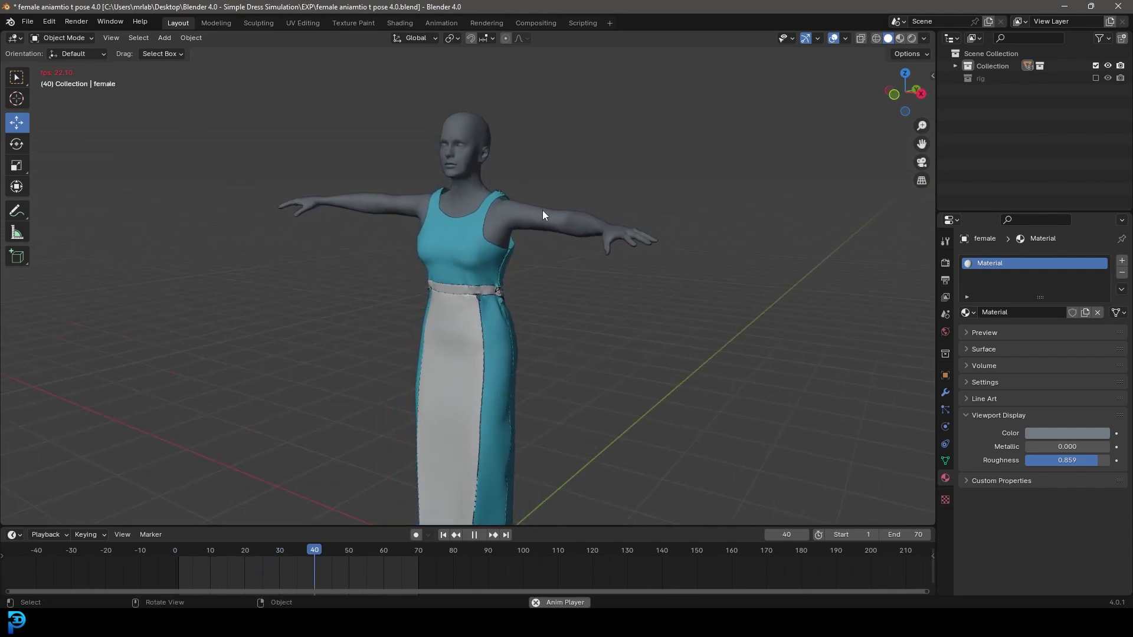
key(space)
click(519, 229)
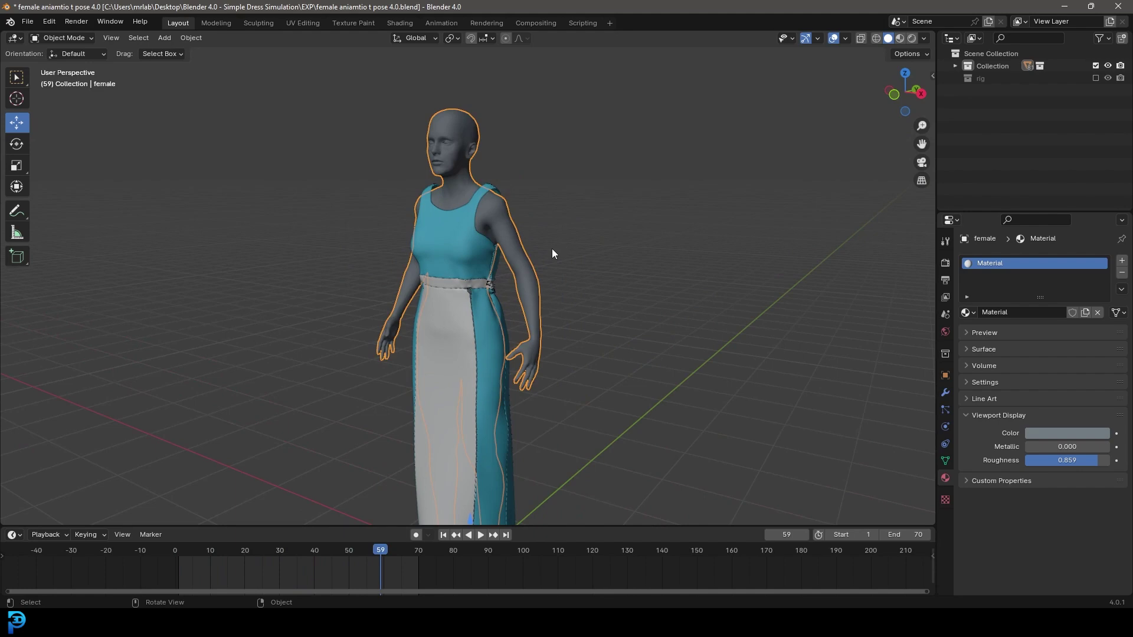
key(h)
Orbit around the dress with overlays briefly hidden, then rewind and replay the simulation
middle_drag(539, 273, 689, 146)
scroll(416, 270, up, 4)
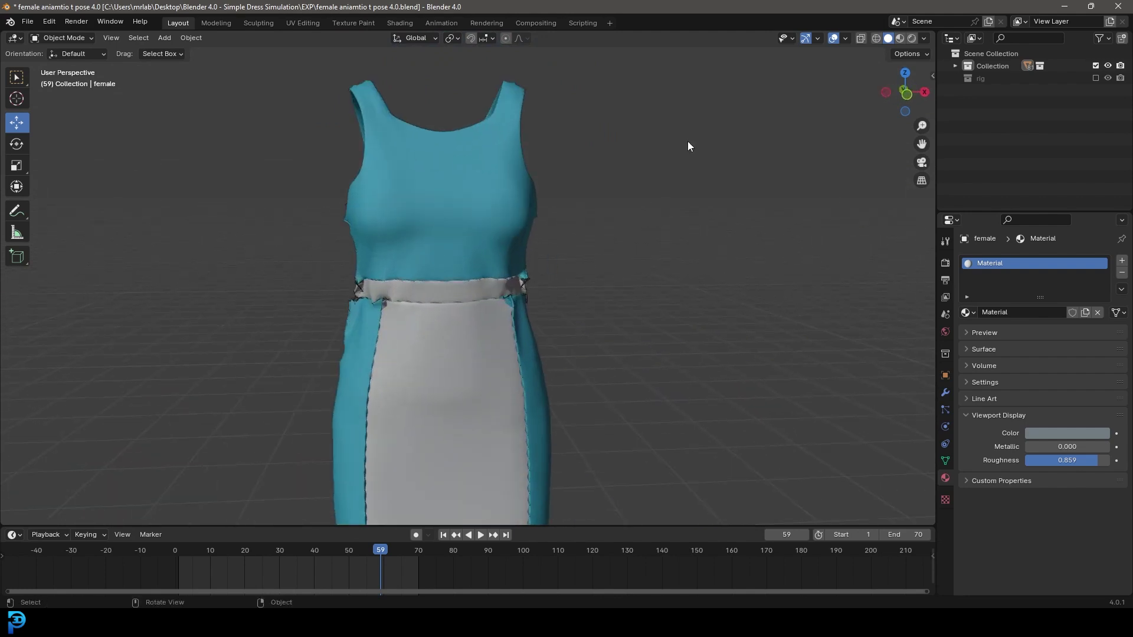
click(833, 39)
middle_drag(688, 280, 817, 41)
click(834, 39)
middle_drag(411, 210, 525, 278)
key(shift+Left)
scroll(420, 207, down, 4)
key(space)
key(space)
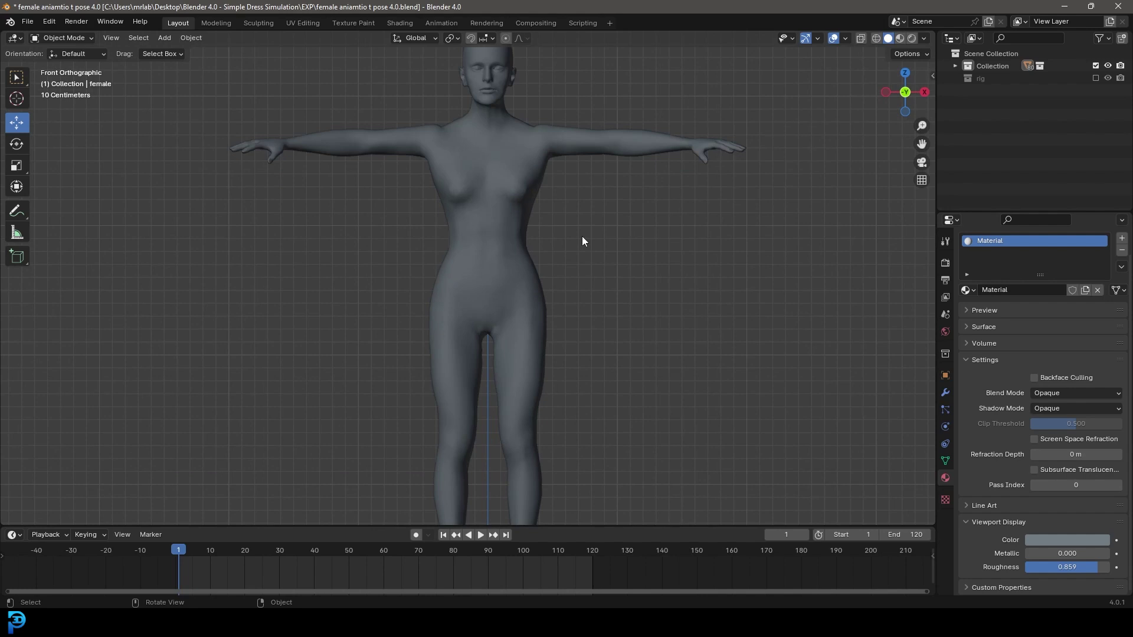
Orbit to a near-frontal view of the body, play its animation, and rewind to frame one
middle_drag(549, 246, 589, 224)
shift+middle_drag(557, 181, 511, 243)
scroll(511, 243, up, 3)
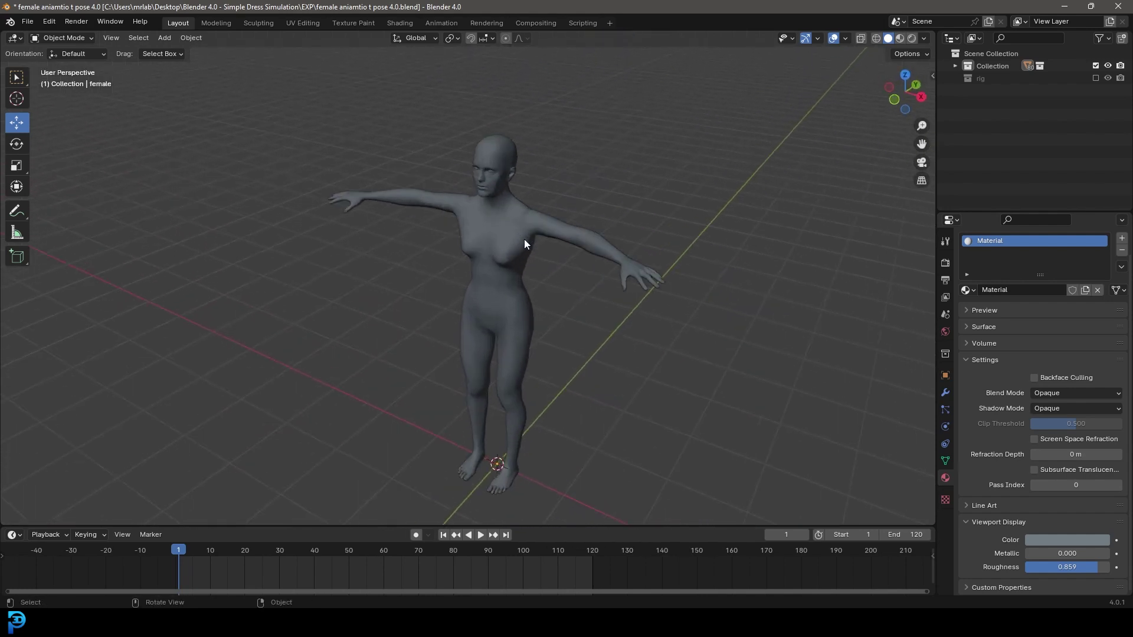
middle_drag(459, 193, 526, 170)
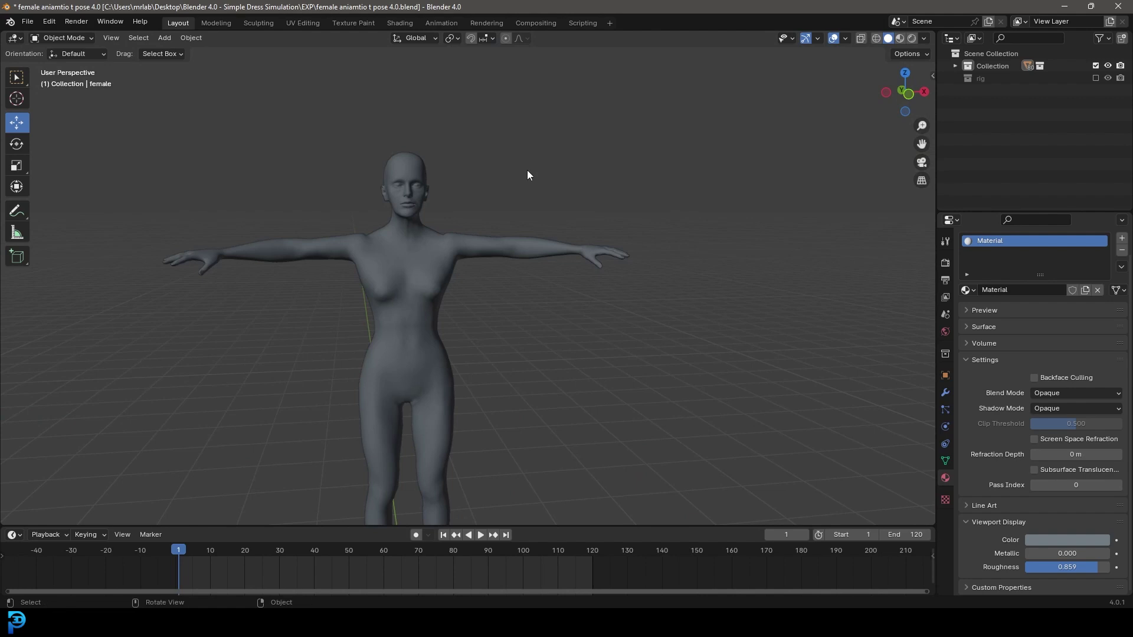
key(space)
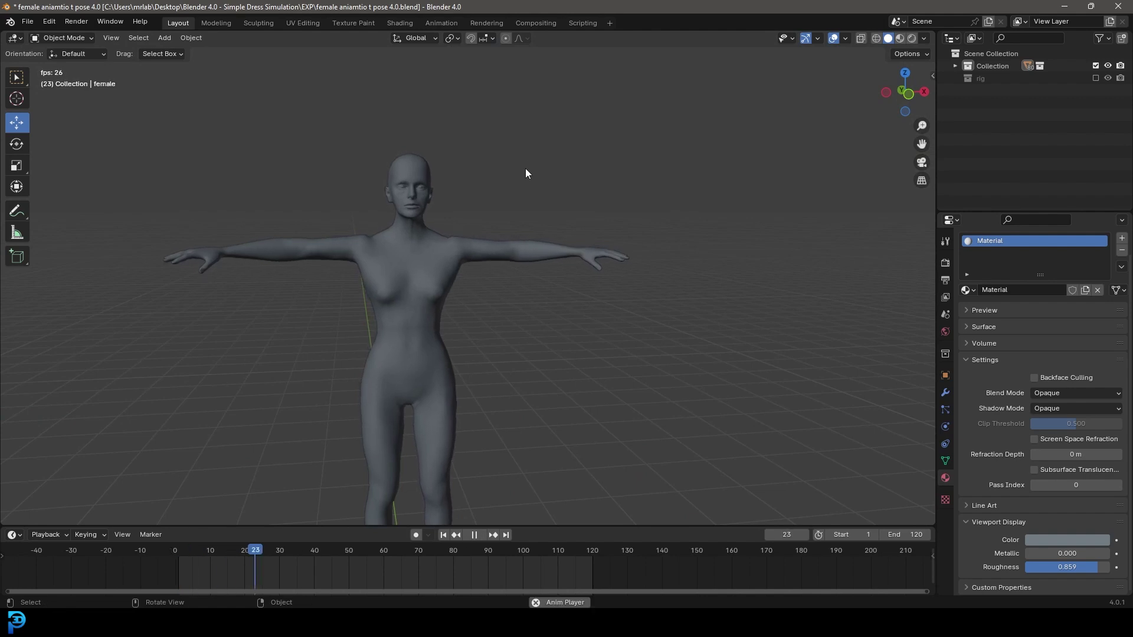
key(space)
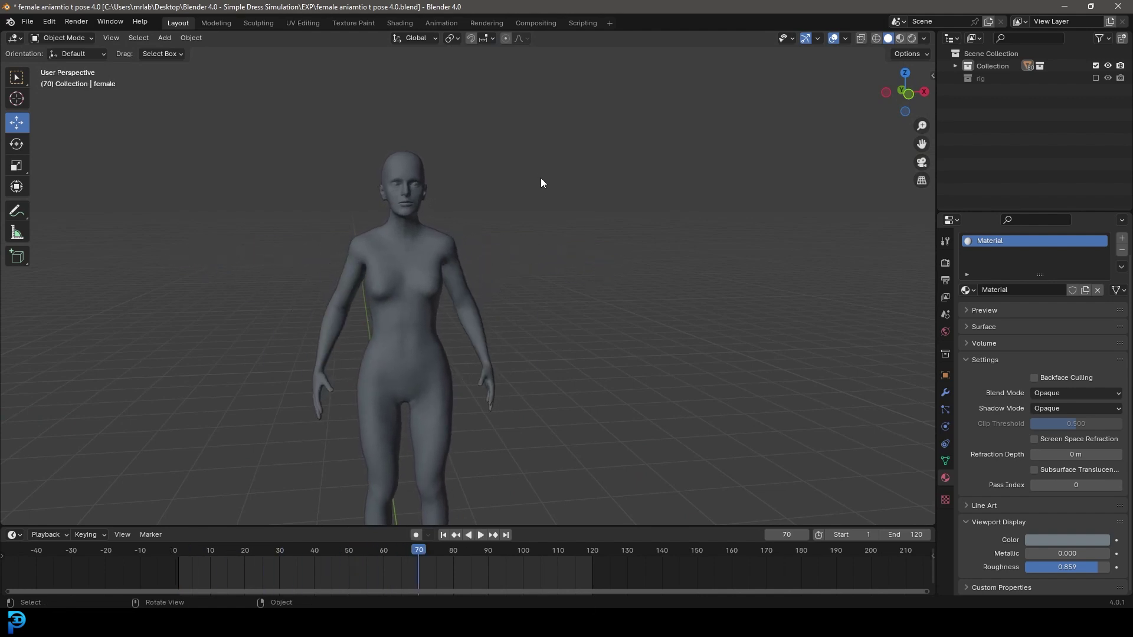
key(shift+Left)
Switch to Front Orthographic (Numpad 1) and zoom so the whole body is framed
key(KP_1)
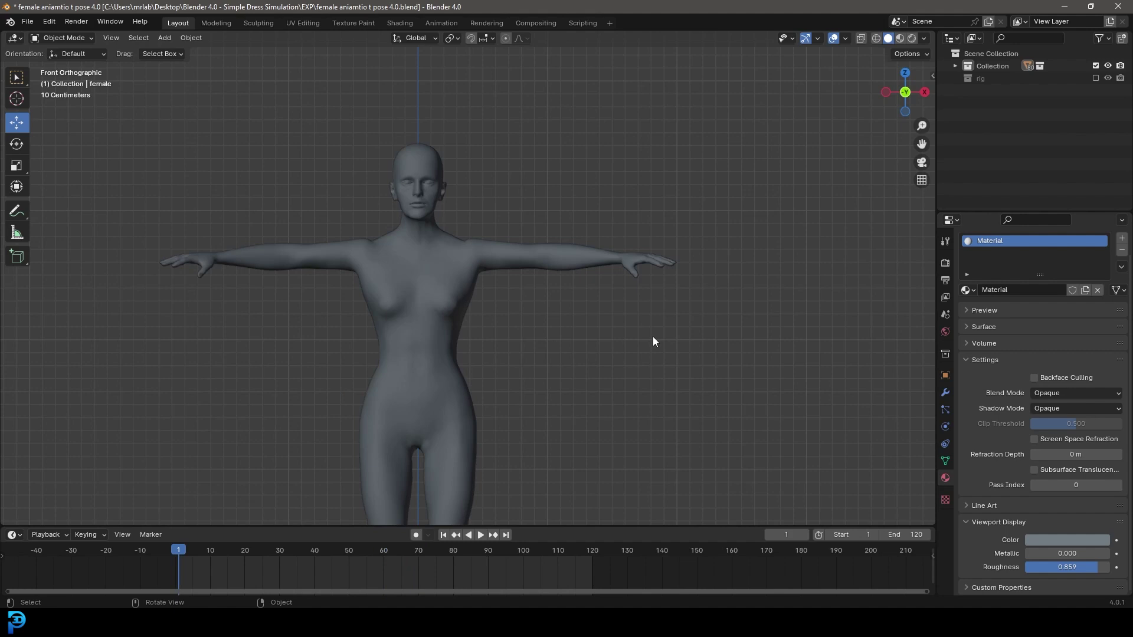
shift+middle_drag(452, 294, 500, 191)
scroll(487, 241, down, 1)
scroll(463, 329, down, 5)
scroll(460, 417, up, 4)
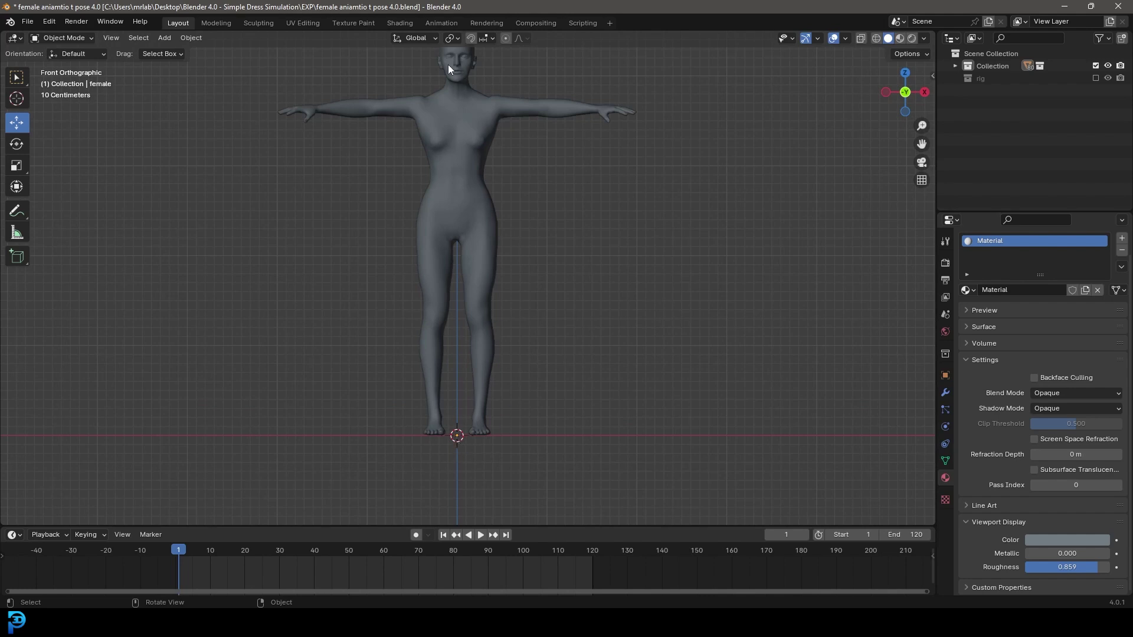
middle_drag(520, 201, 540, 256)
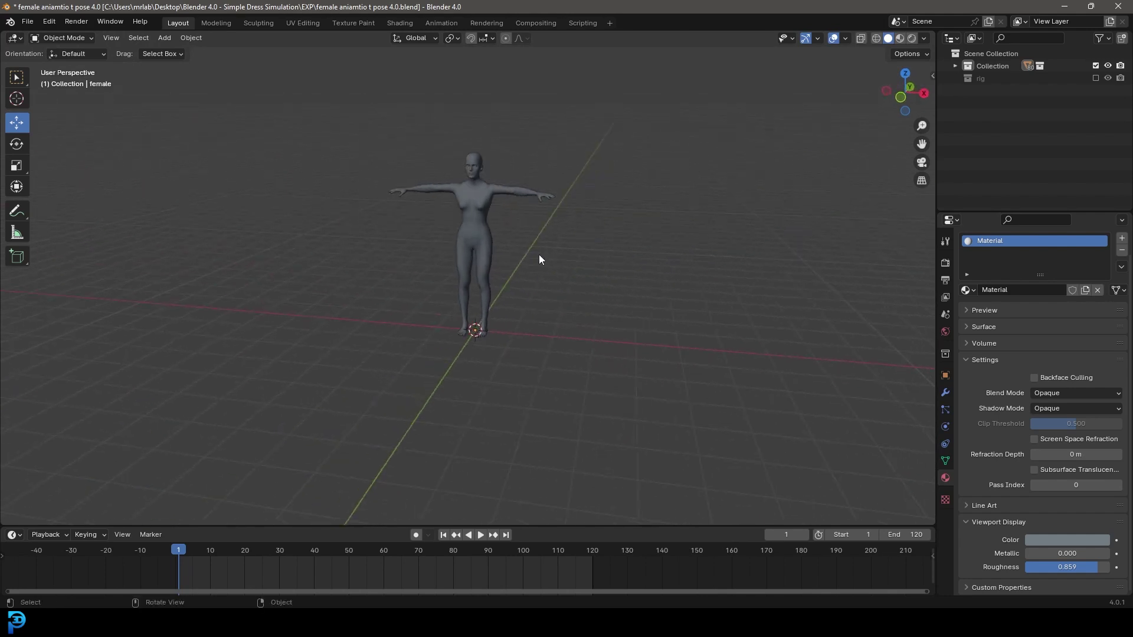
key(KP_1)
scroll(519, 255, up, 3)
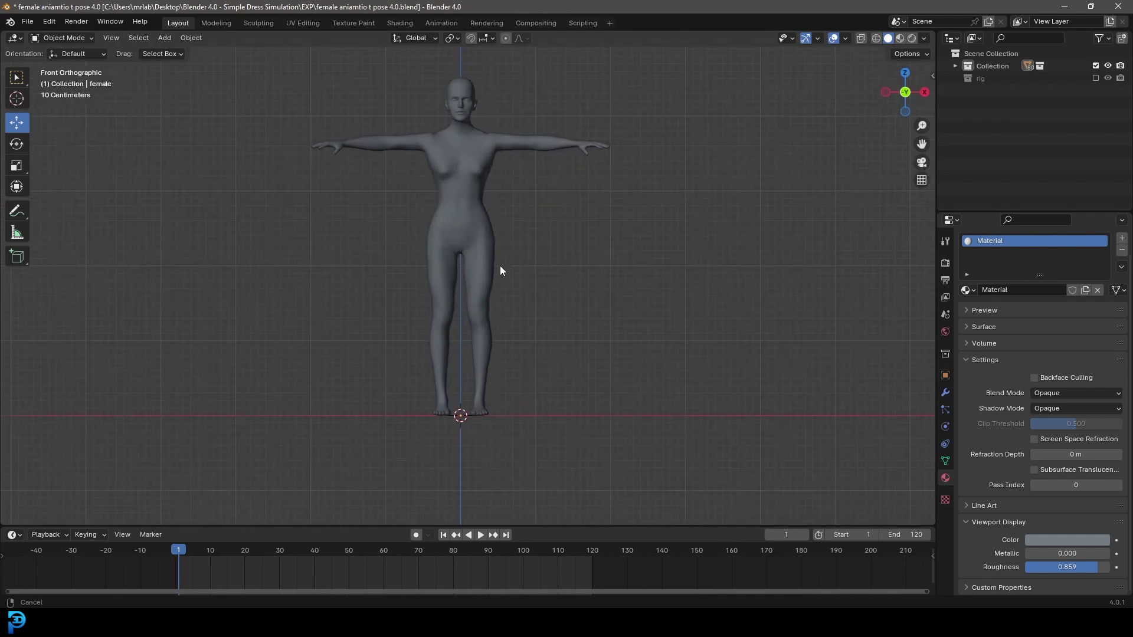
key(shift+a)
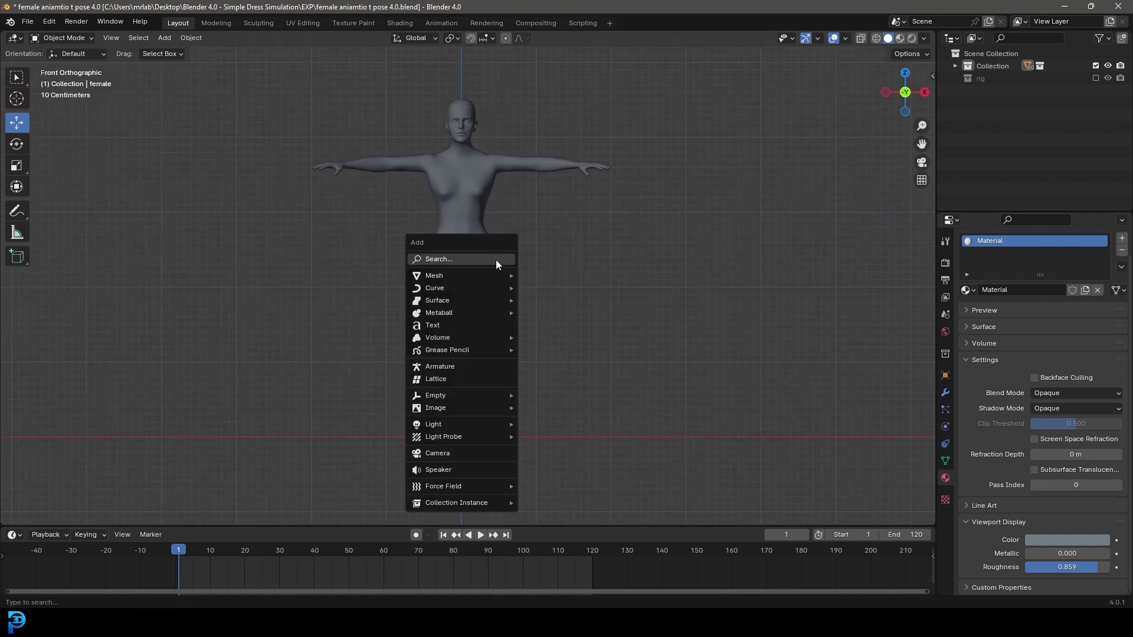
Add a plane and raise it from the feet to waist height
mouse_move(434, 278)
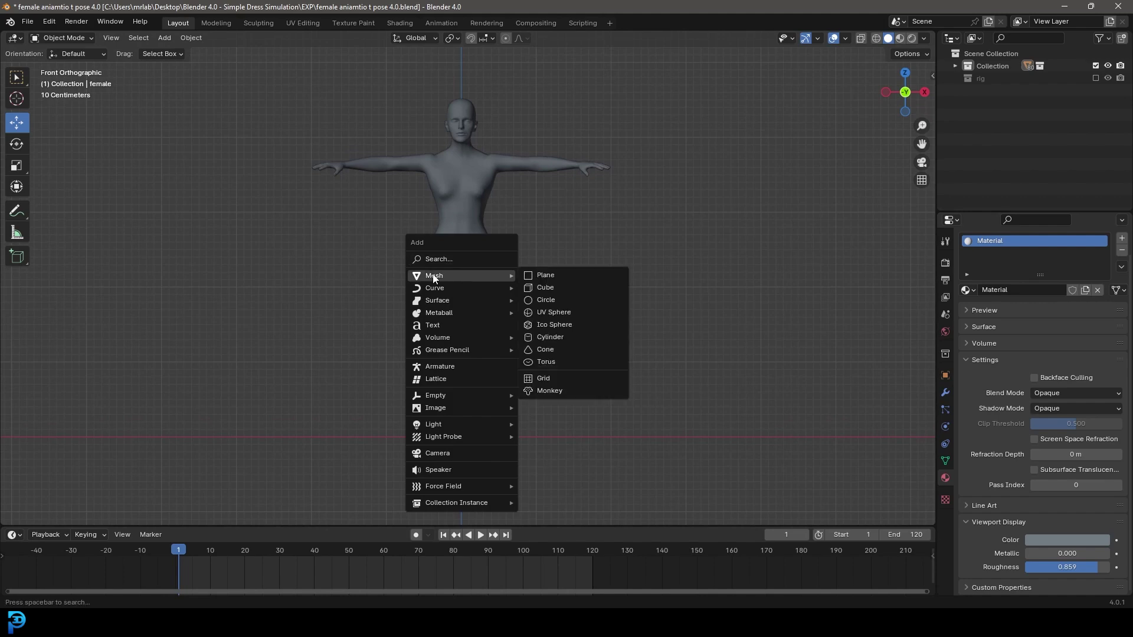
click(565, 278)
middle_drag(604, 257, 527, 356)
scroll(527, 357, up, 3)
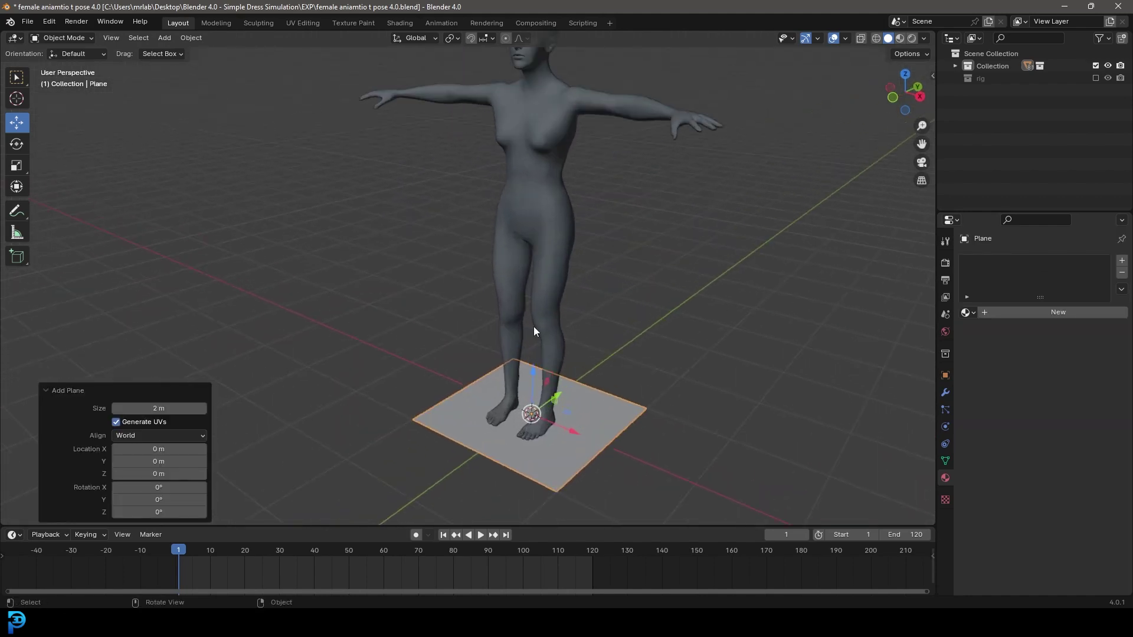
drag(533, 373, 540, 149)
middle_drag(602, 203, 575, 225)
shift+middle_drag(611, 210, 589, 241)
scroll(549, 256, up, 2)
In Edit Mode, rotate the plane 90° on X so it stands upright
key(Tab)
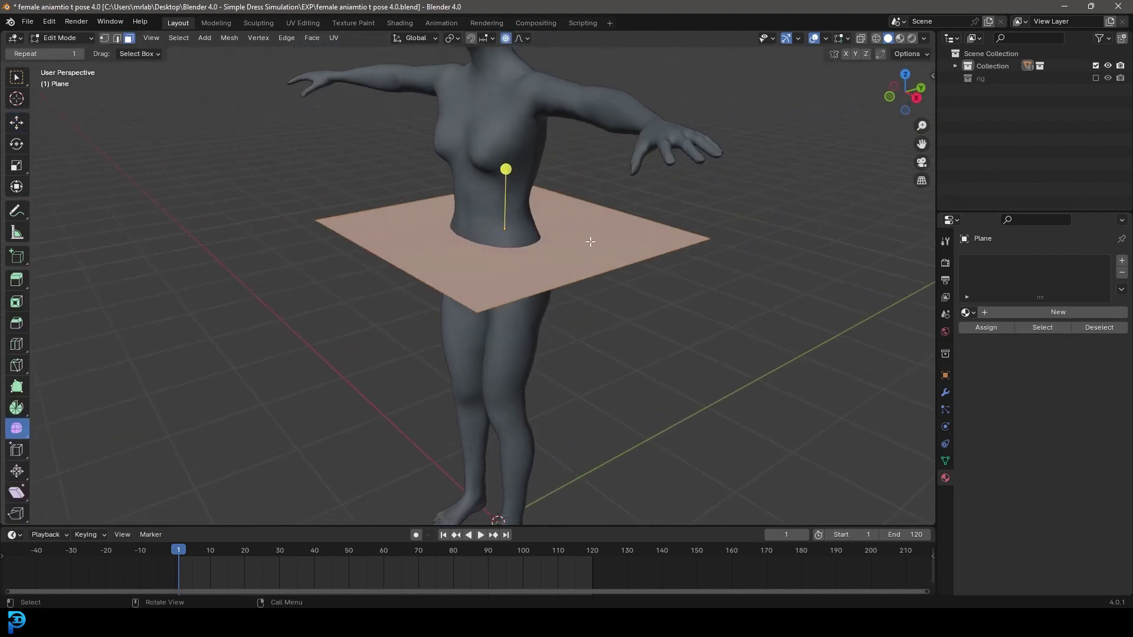
scroll(588, 237, up, 1)
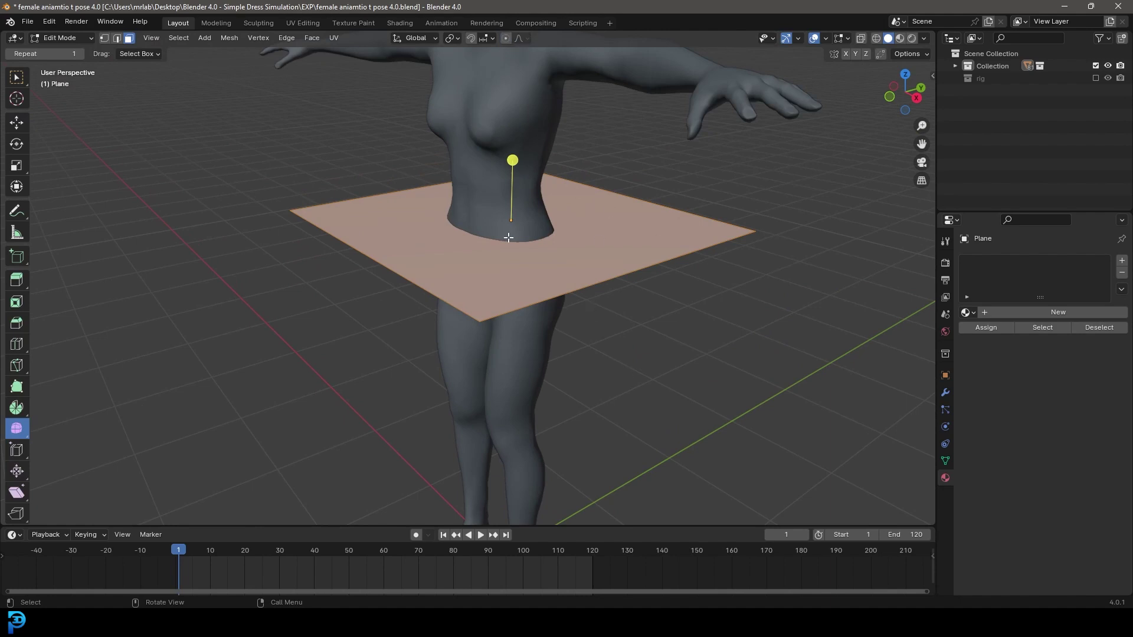
text(rx)
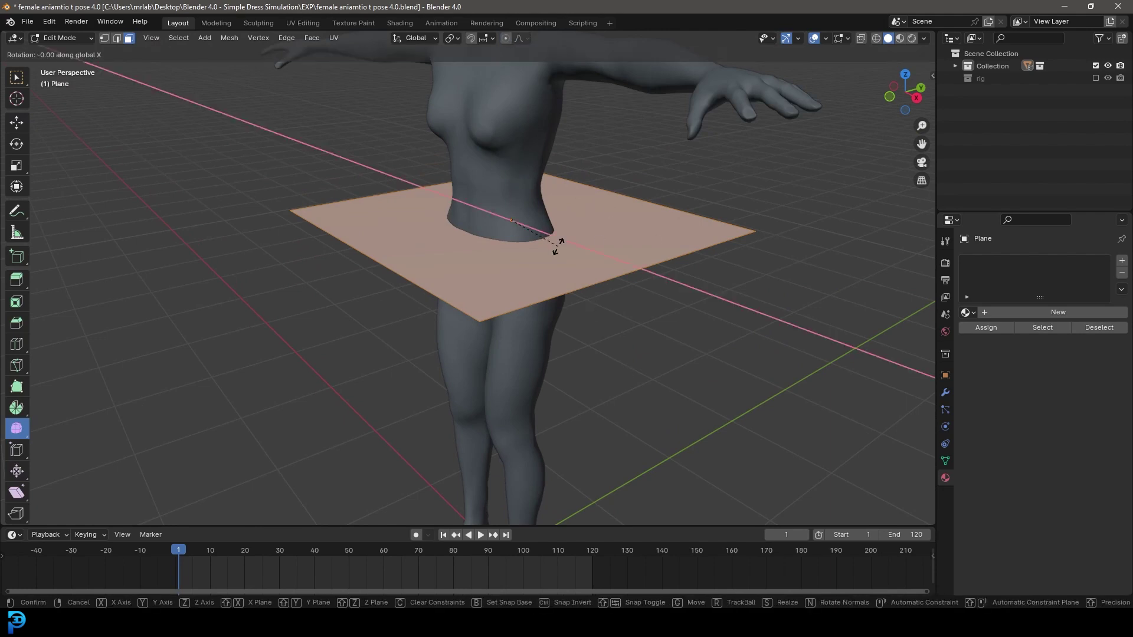
text(90)
key(Return)
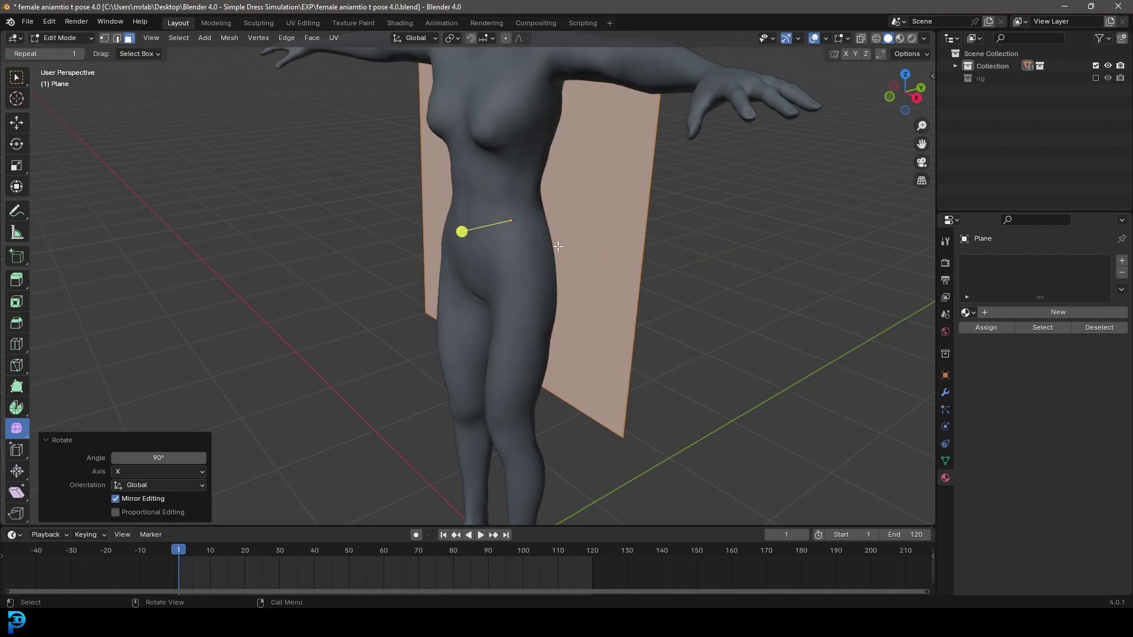
Move the plane -0.49763 m along Y so it sits in front of the torso
key(g)
key(y)
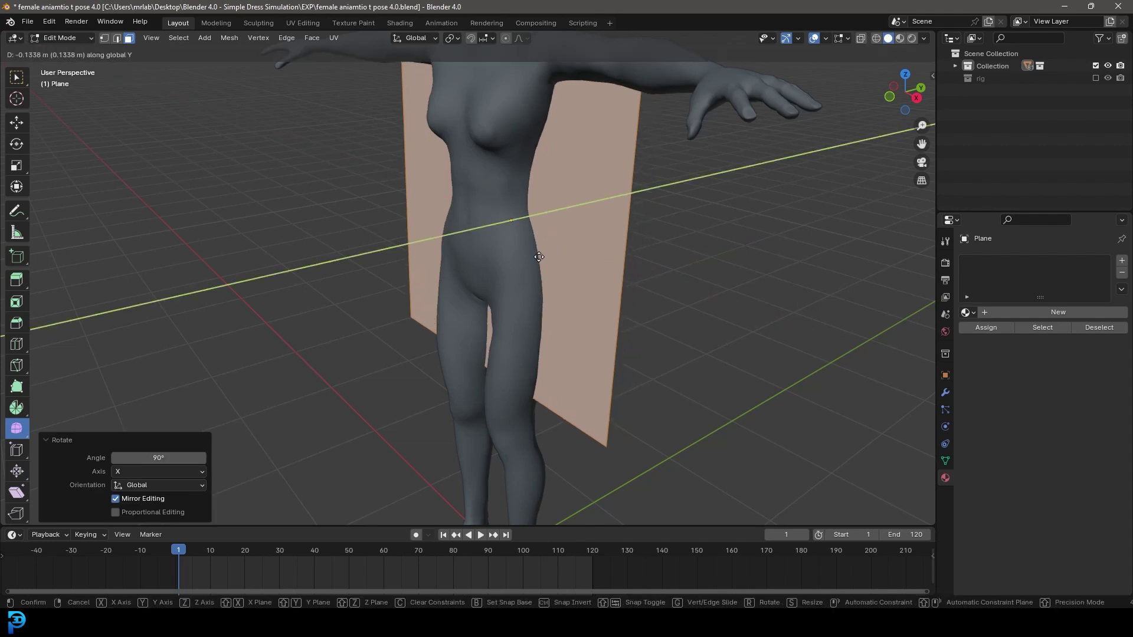
click(494, 277)
scroll(494, 277, down, 5)
middle_drag(534, 301, 612, 275)
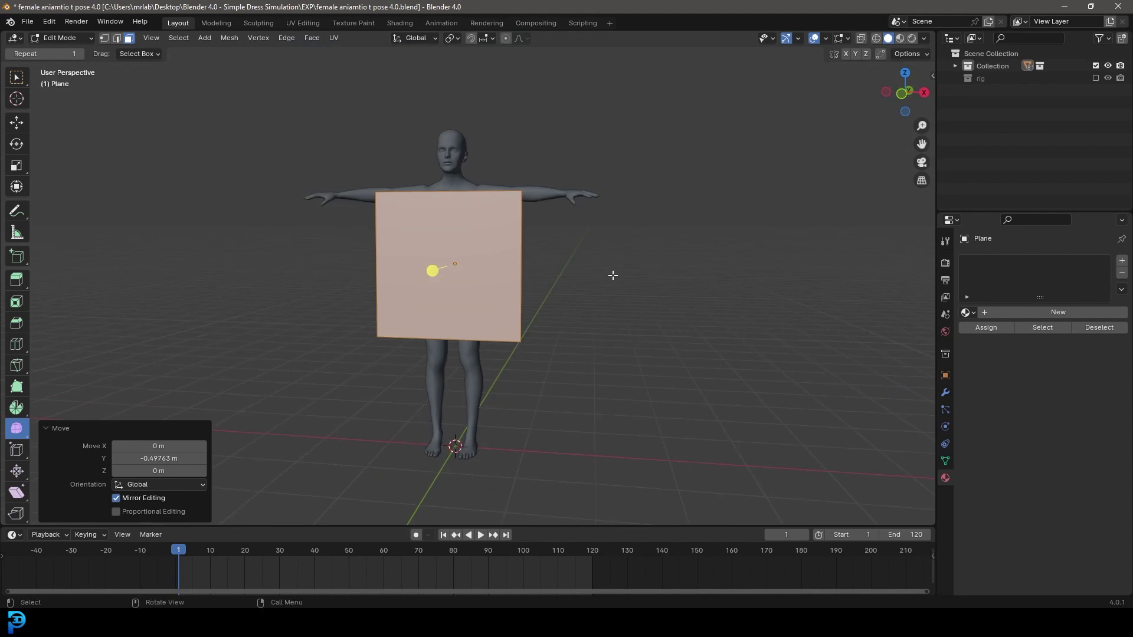
key(KP_1)
scroll(447, 325, up, 2)
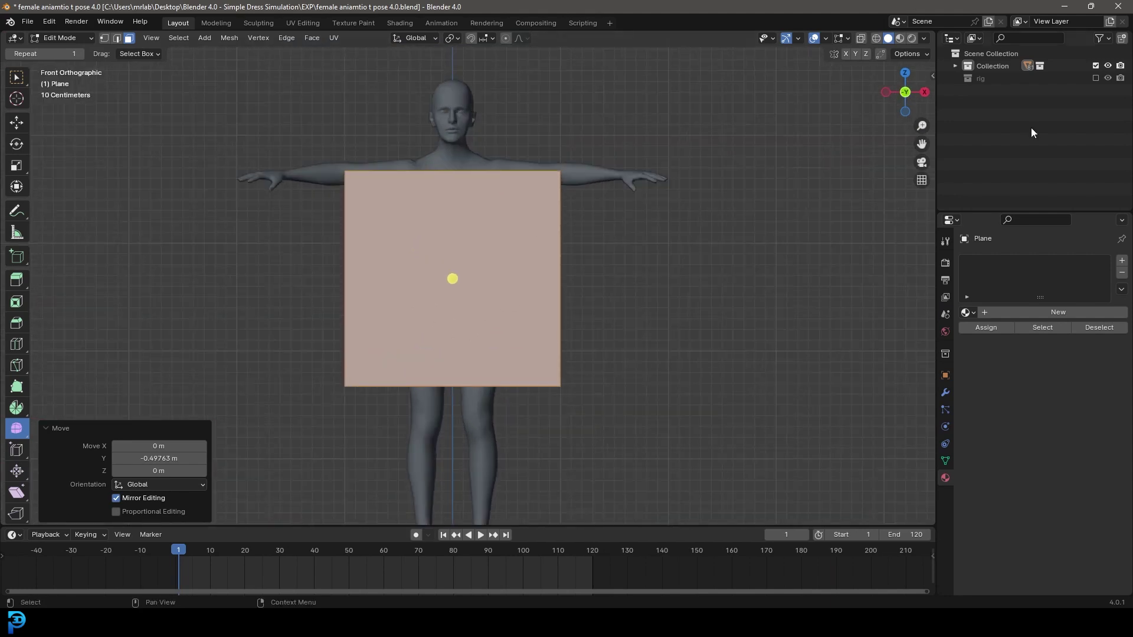
click(946, 394)
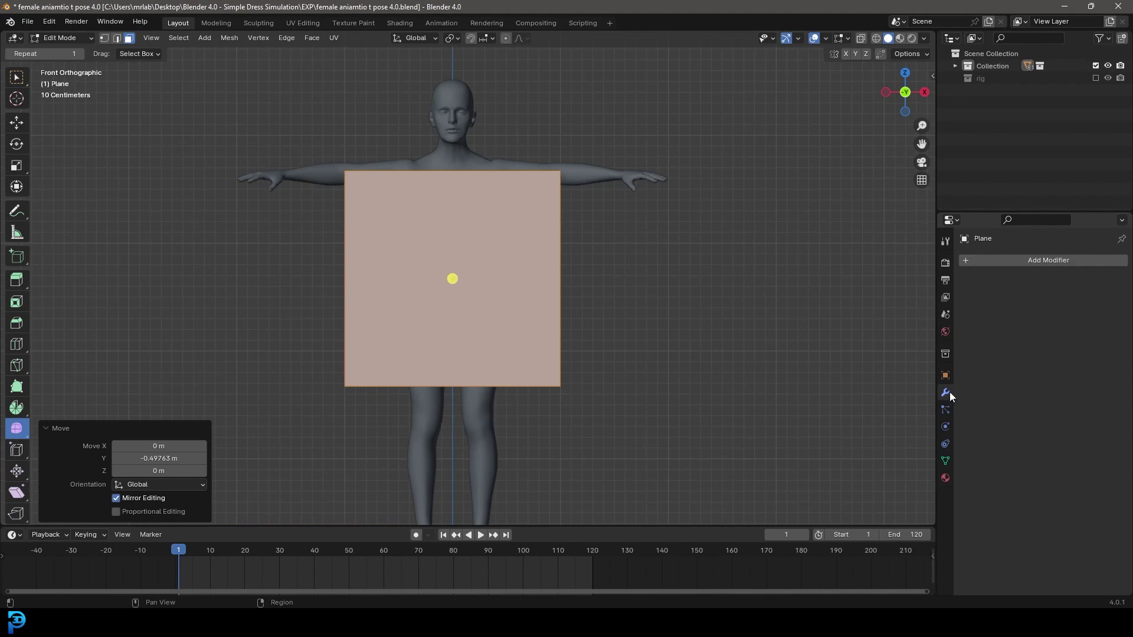
Add a Mirror modifier to the plane by searching 'mirr'
click(1050, 260)
click(1018, 258)
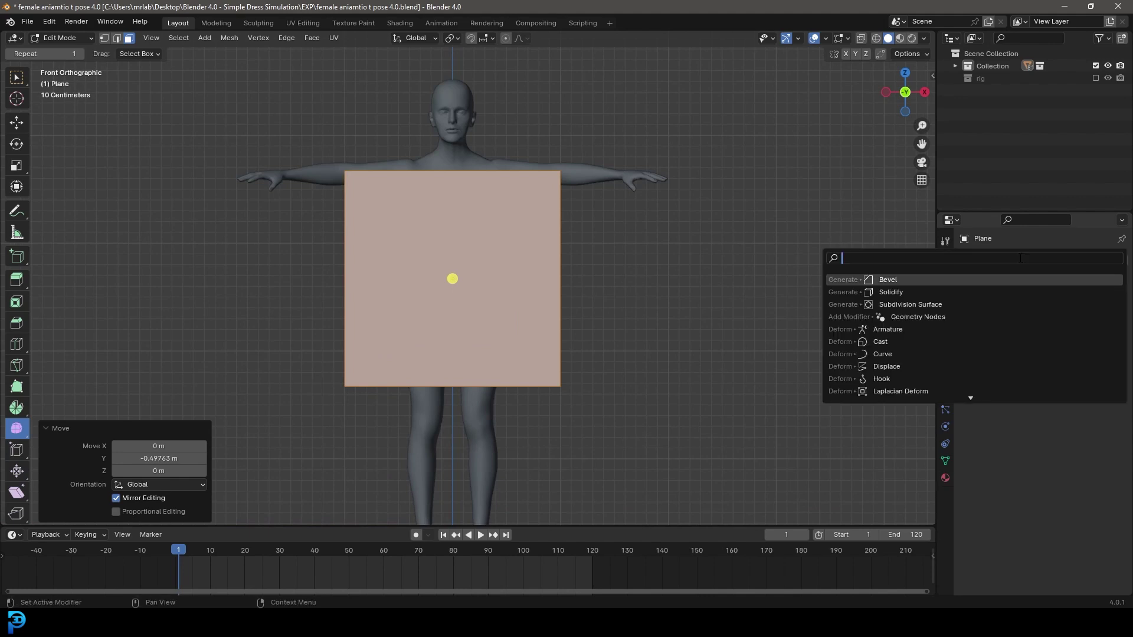
text(mirr)
key(Return)
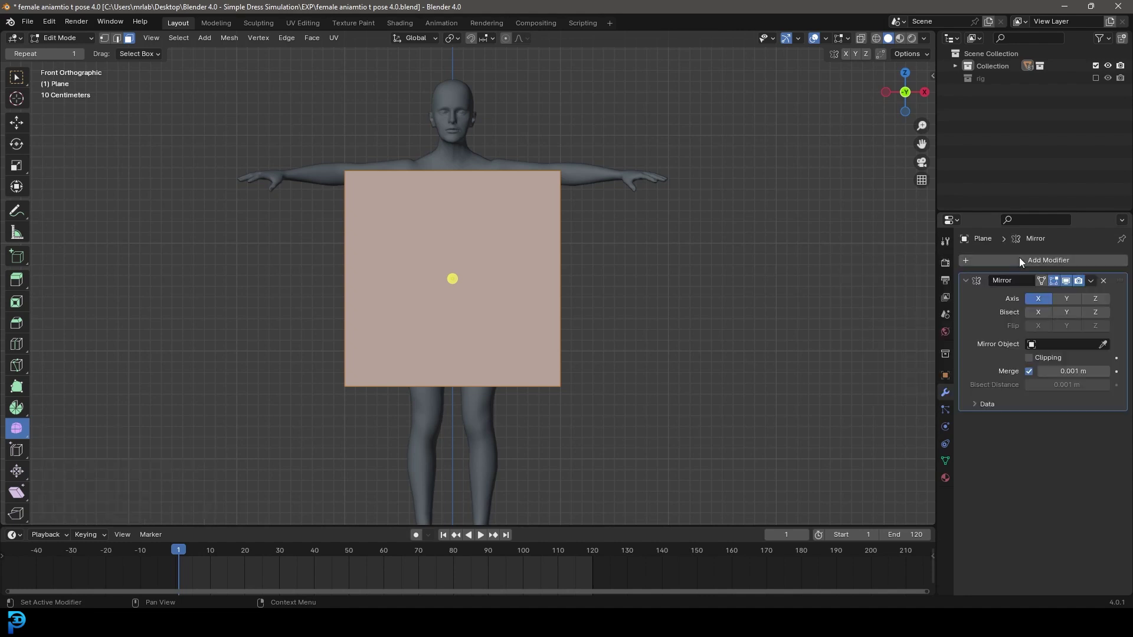
Slide the plane's edge along X to the body's centre line so the mirrored halves meet
click(342, 241)
scroll(347, 229, up, 1)
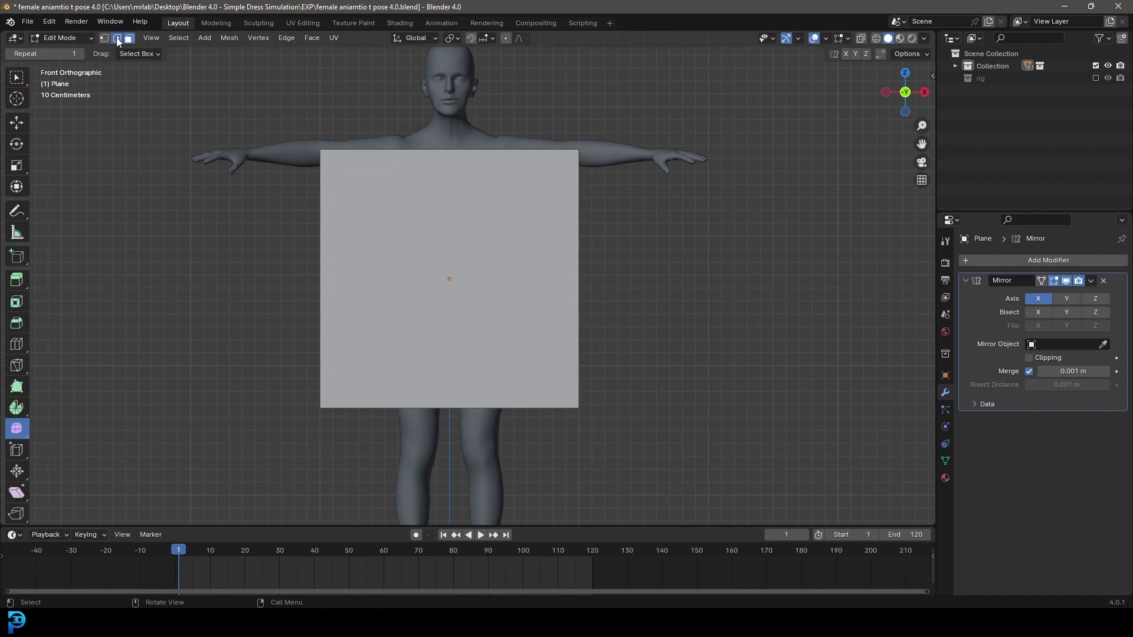
key(g)
key(x)
click(470, 253)
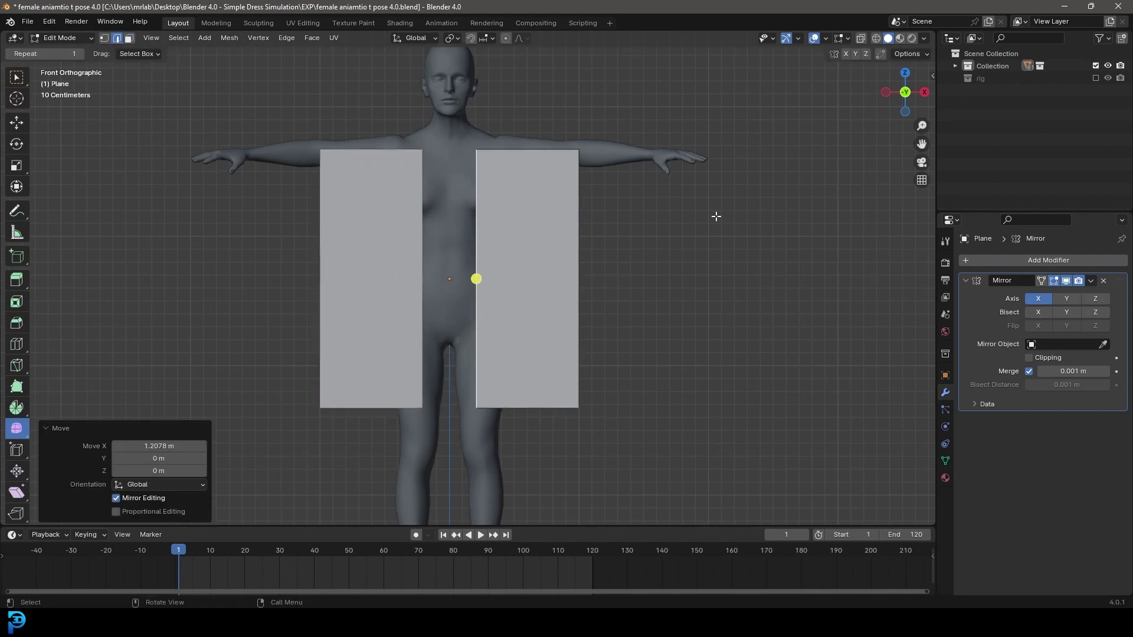
key(g)
key(x)
click(260, 235)
middle_drag(456, 279, 503, 282)
key(KP_1)
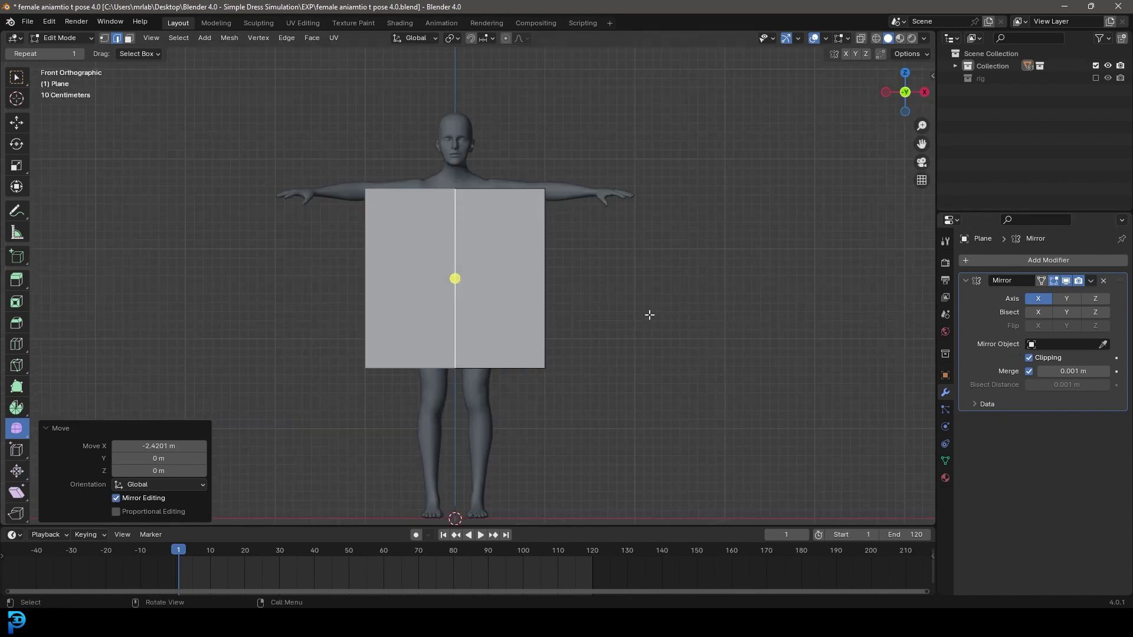
Lower the right half of the plane along Z down to the hips
scroll(419, 213, up, 2)
scroll(516, 291, down, 3)
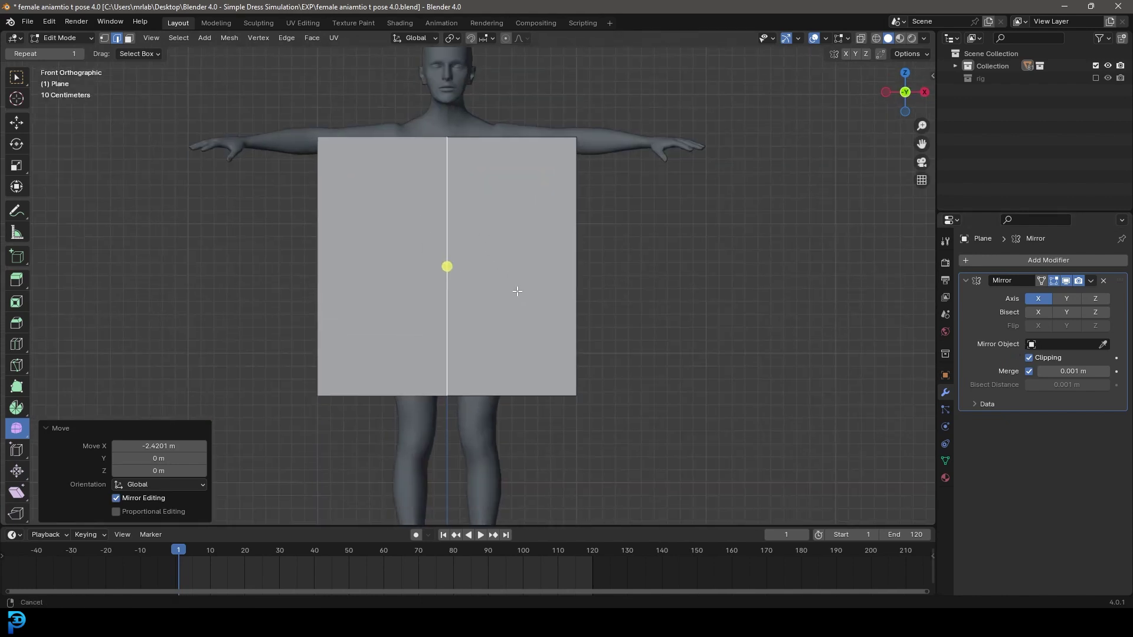
click(506, 239)
scroll(506, 242, up, 1)
key(g)
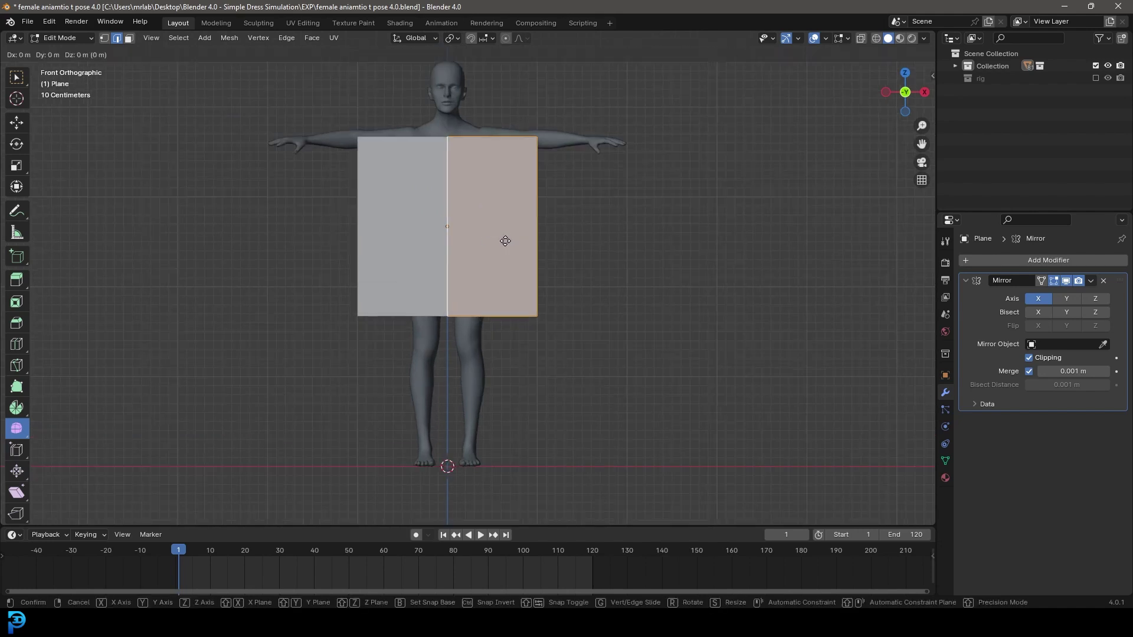
key(z)
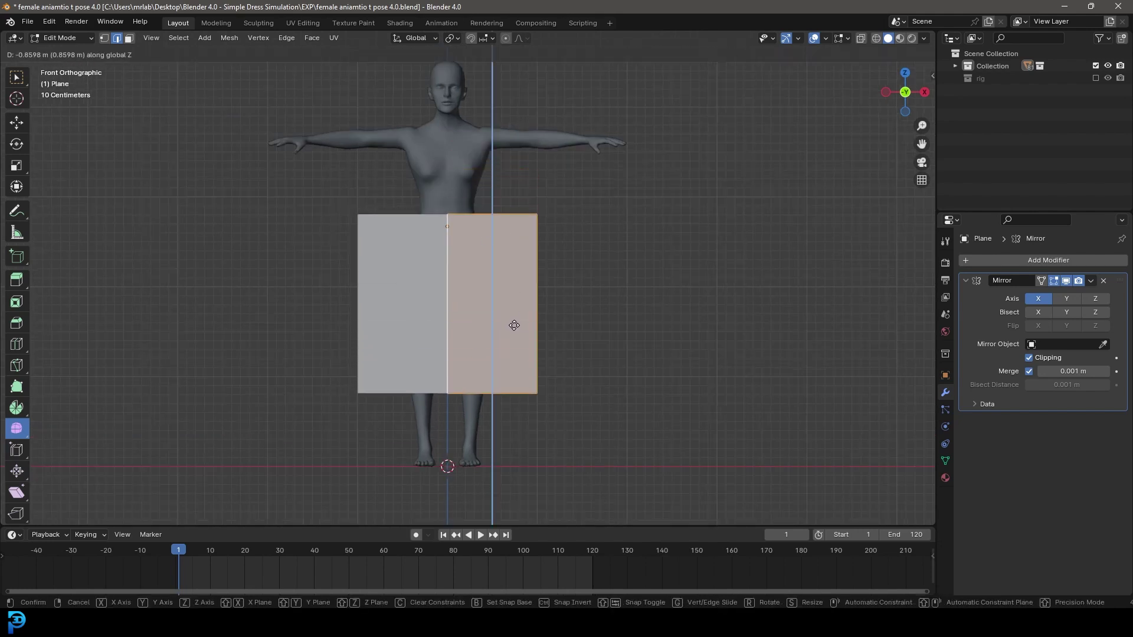
click(493, 321)
Move the plane's top edge up and inward to the waist, briefly toggling X-ray to see the legs
scroll(484, 325, up, 4)
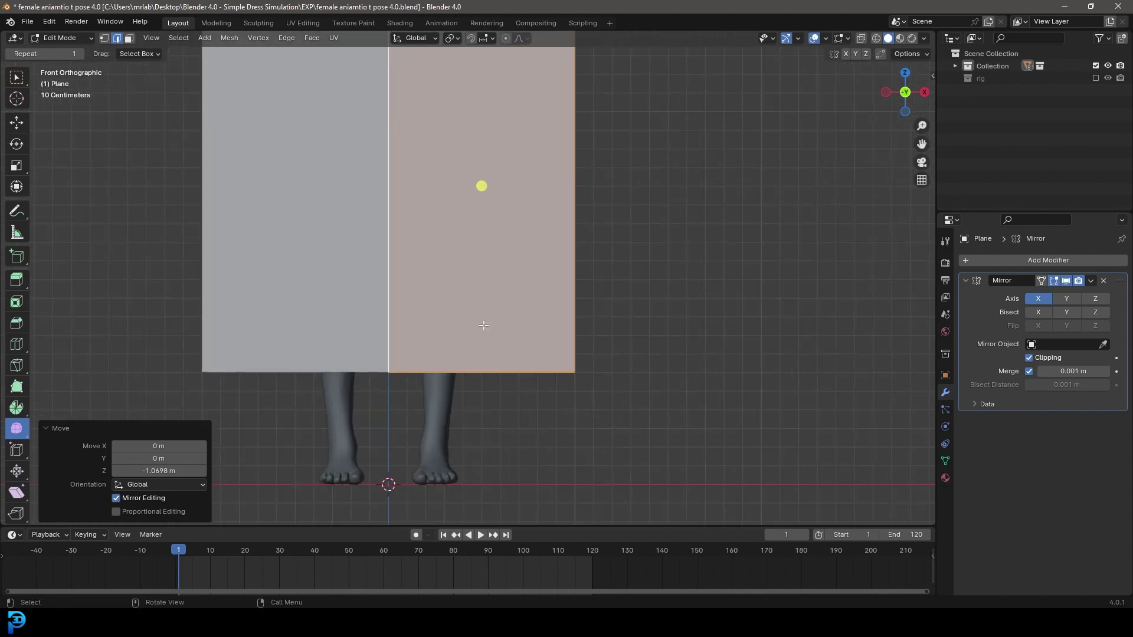
click(414, 372)
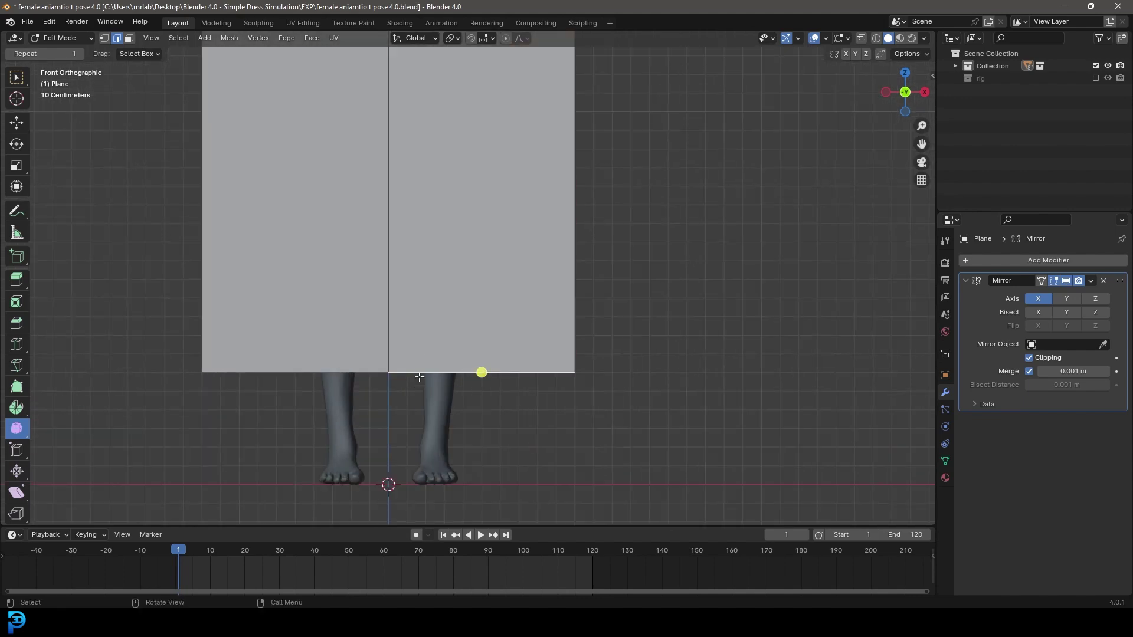
key(alt+z)
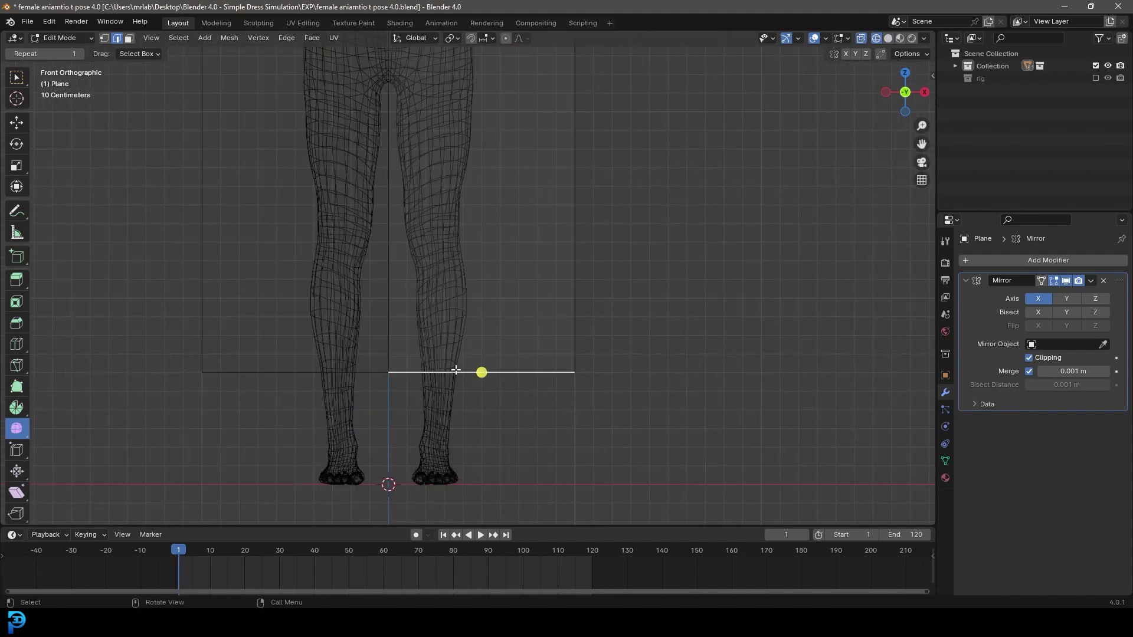
scroll(434, 354, down, 1)
key(z)
click(503, 305)
scroll(460, 272, down, 4)
shift+middle_drag(455, 265, 447, 358)
scroll(473, 287, up, 3)
click(458, 245)
shift+middle_drag(458, 245, 452, 308)
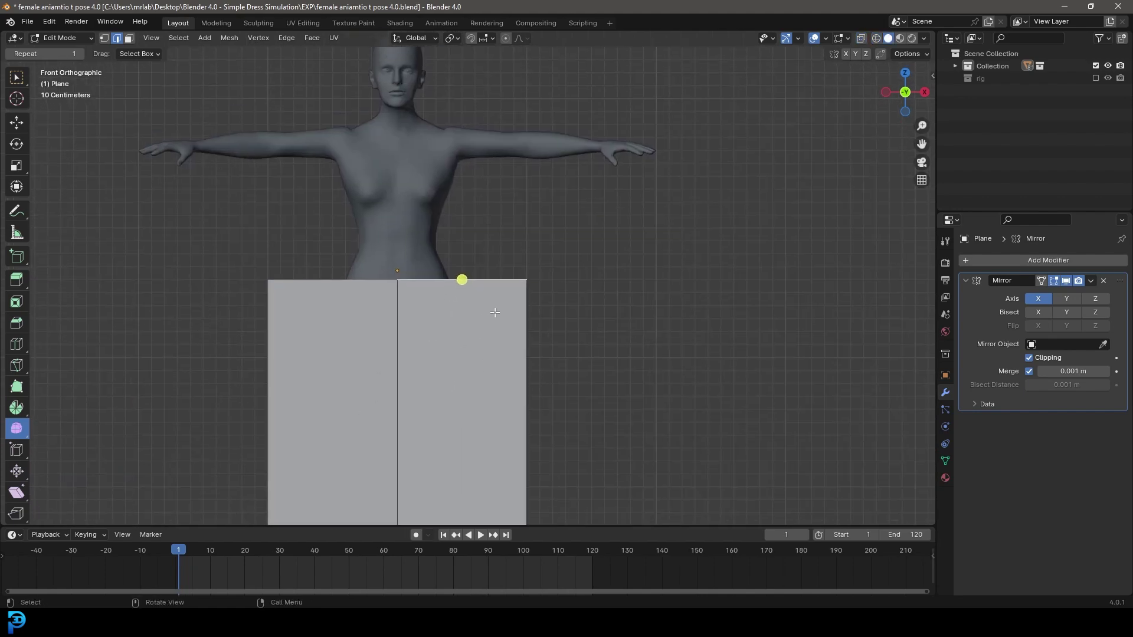
key(g)
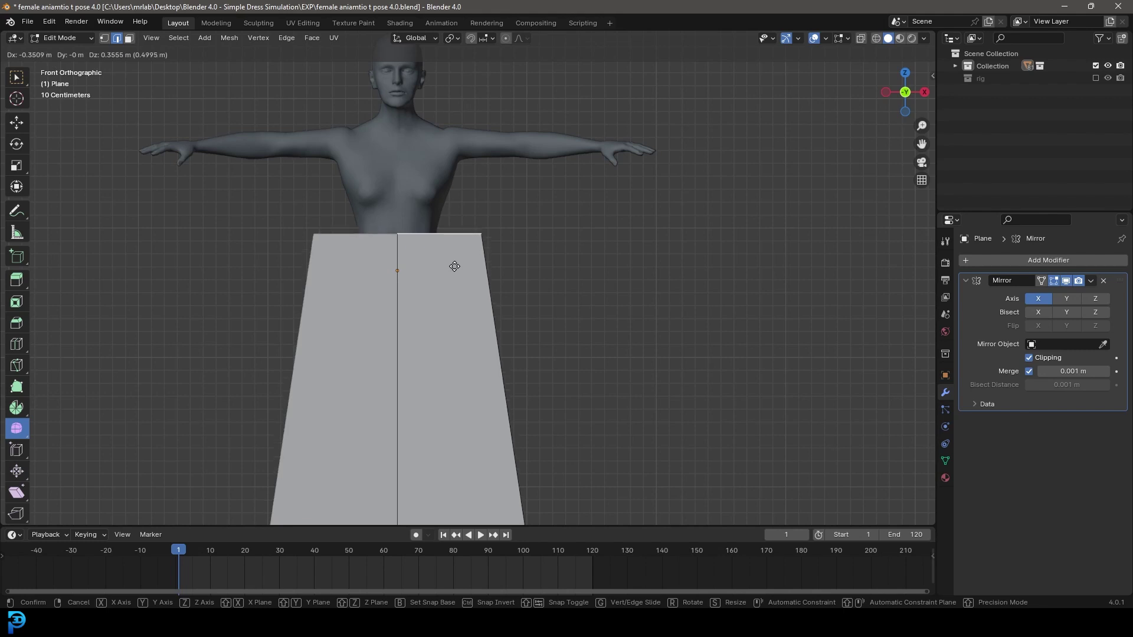
click(454, 266)
scroll(458, 258, down, 3)
scroll(428, 190, up, 2)
In vertex mode, push the bottom-right corner outward on X and pull the top-right corner in to the waist
key(1)
click(488, 403)
key(g)
key(x)
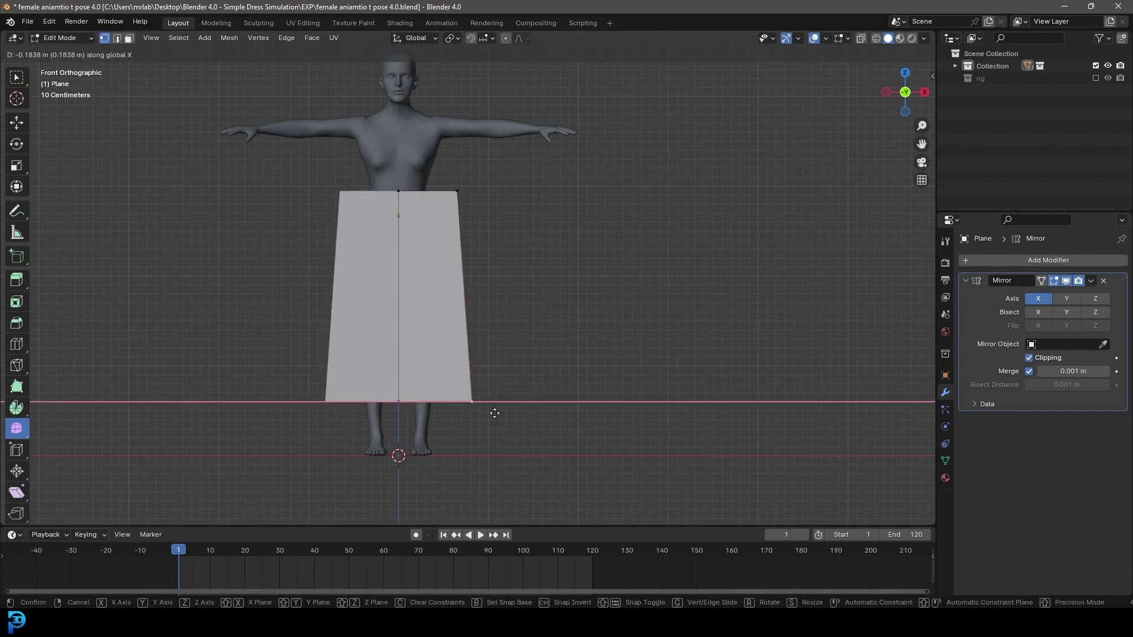
click(492, 413)
scroll(478, 307, up, 2)
click(455, 155)
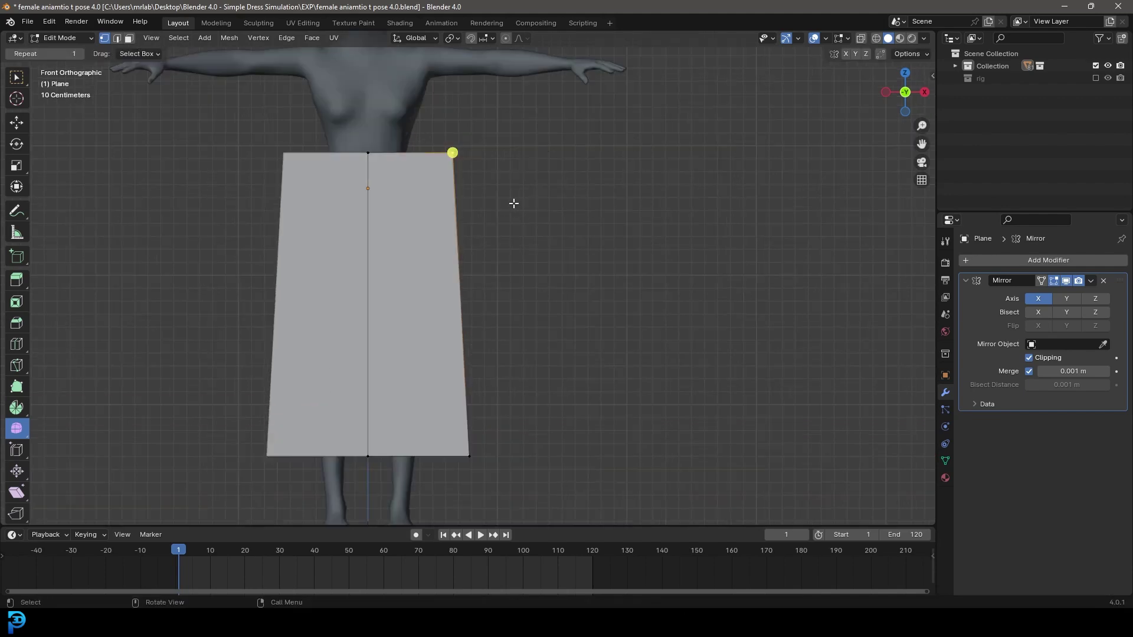
key(g)
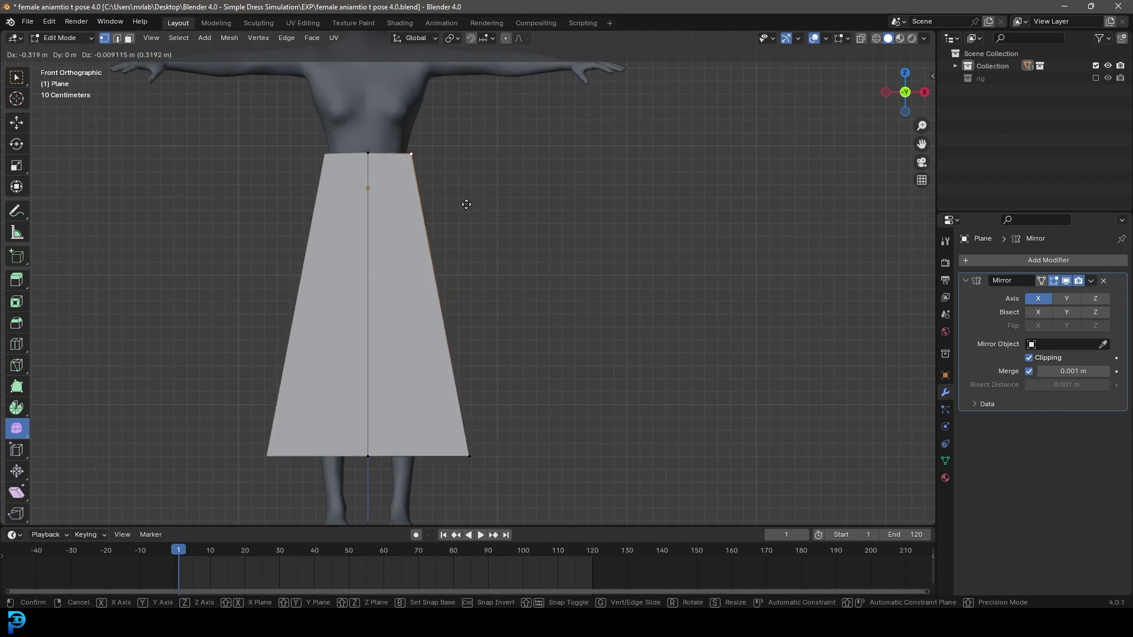
click(466, 204)
mouse_move(466, 204)
middle_down()
mouse_move(490, 195)
mouse_move(484, 202)
middle_up()
key(KP_1)
key(g)
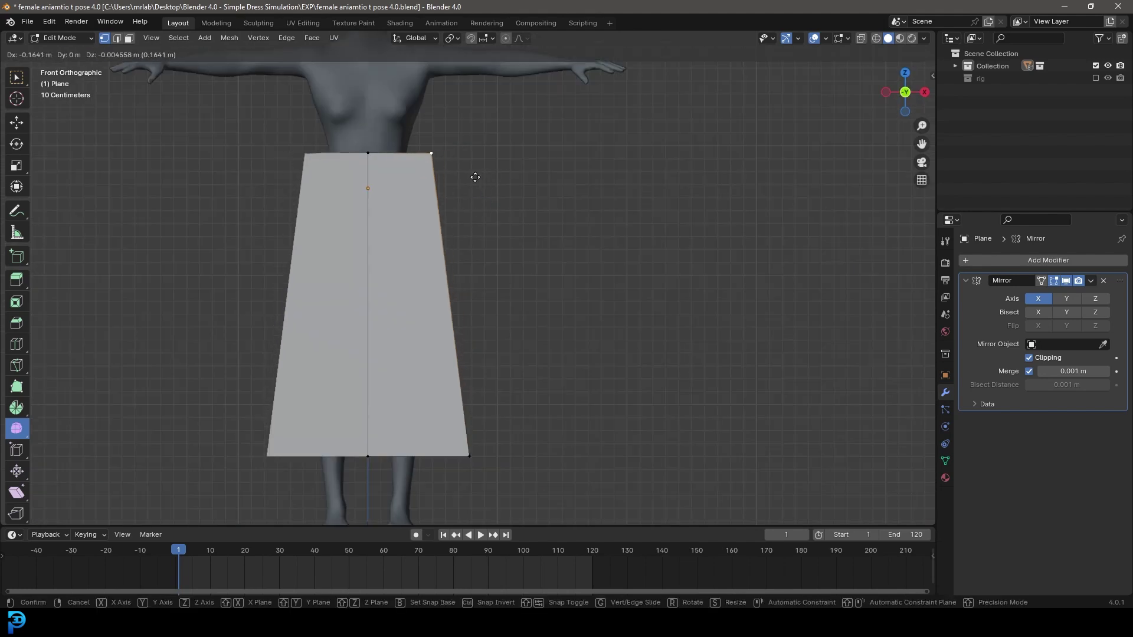
click(473, 176)
Nudge the bottom-right hem corner slightly to refine the skirt's flare
scroll(474, 176, down, 3)
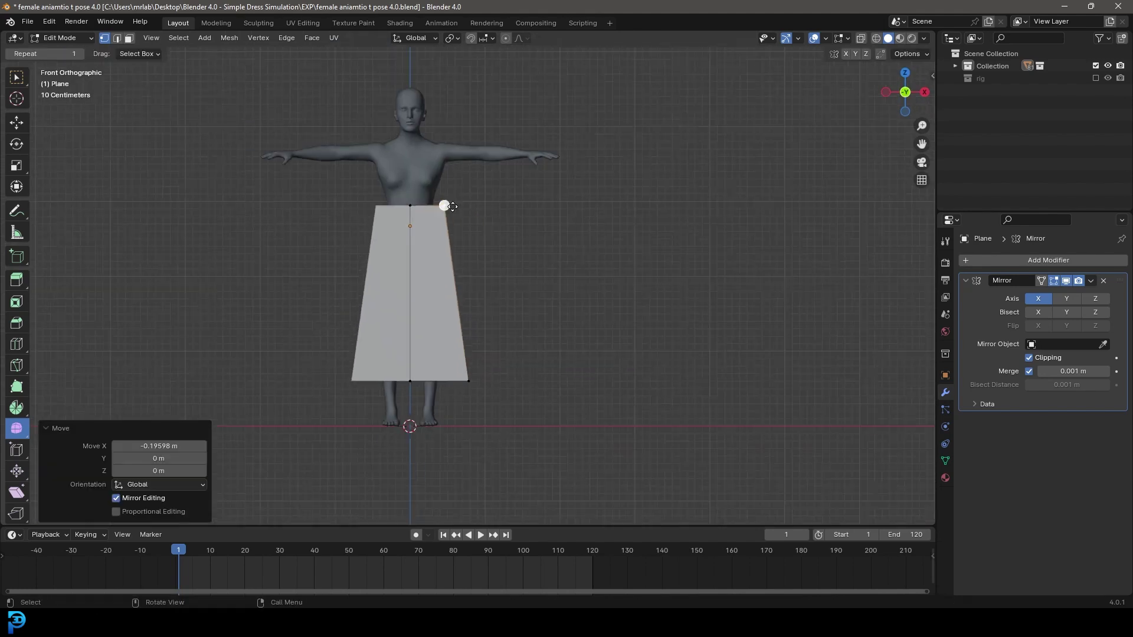
scroll(495, 484, up, 1)
scroll(461, 416, up, 4)
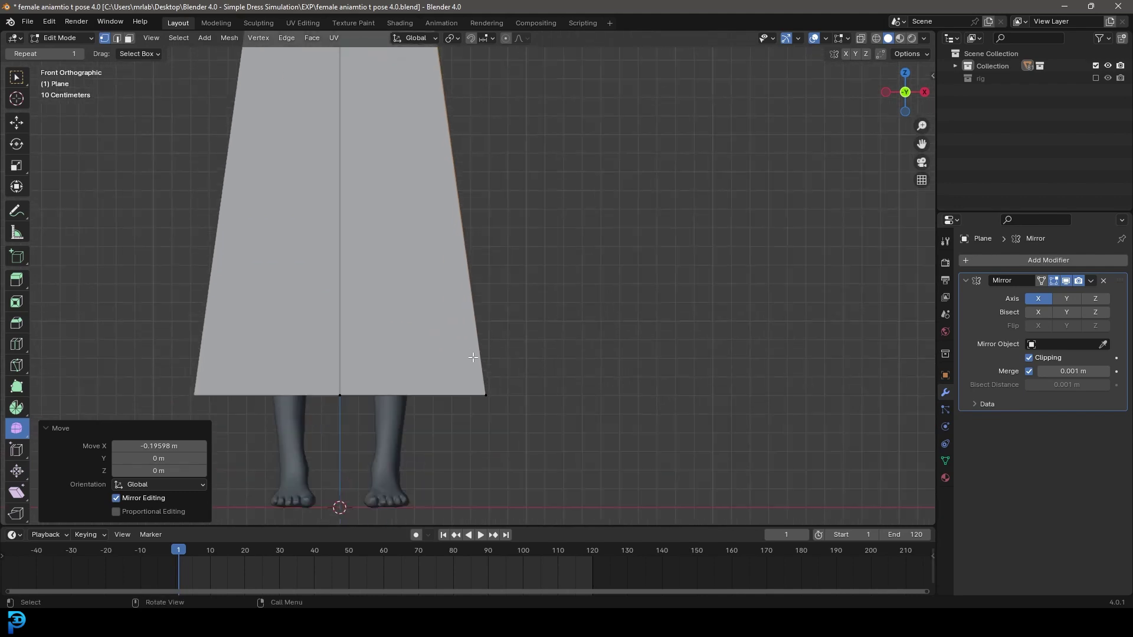
click(482, 394)
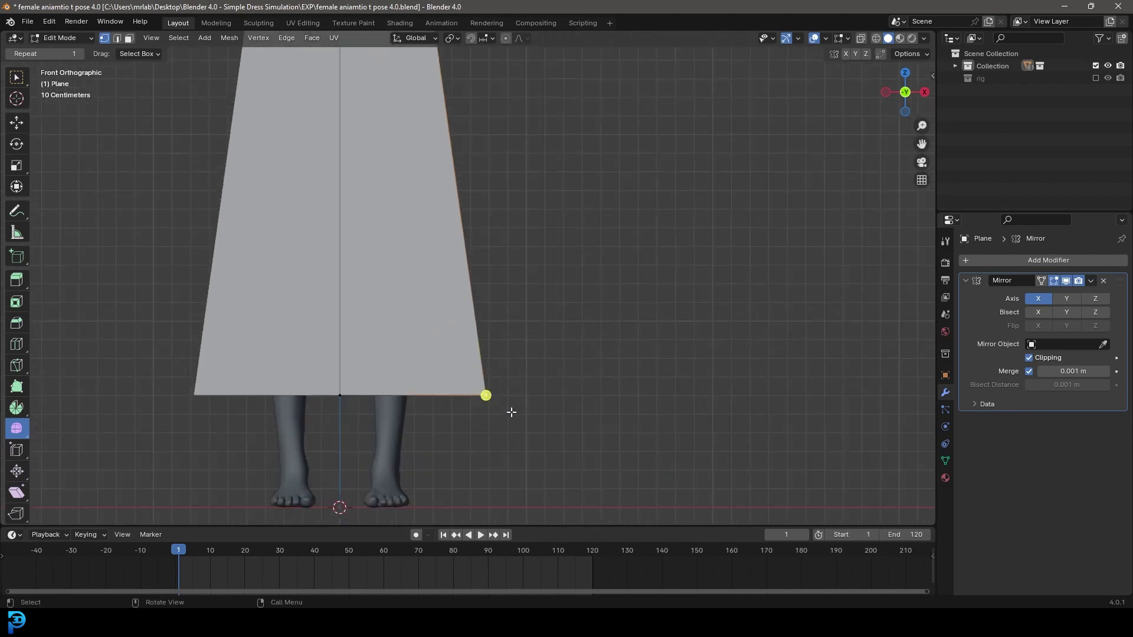
key(g)
click(494, 410)
scroll(380, 348, down, 4)
scroll(451, 316, up, 2)
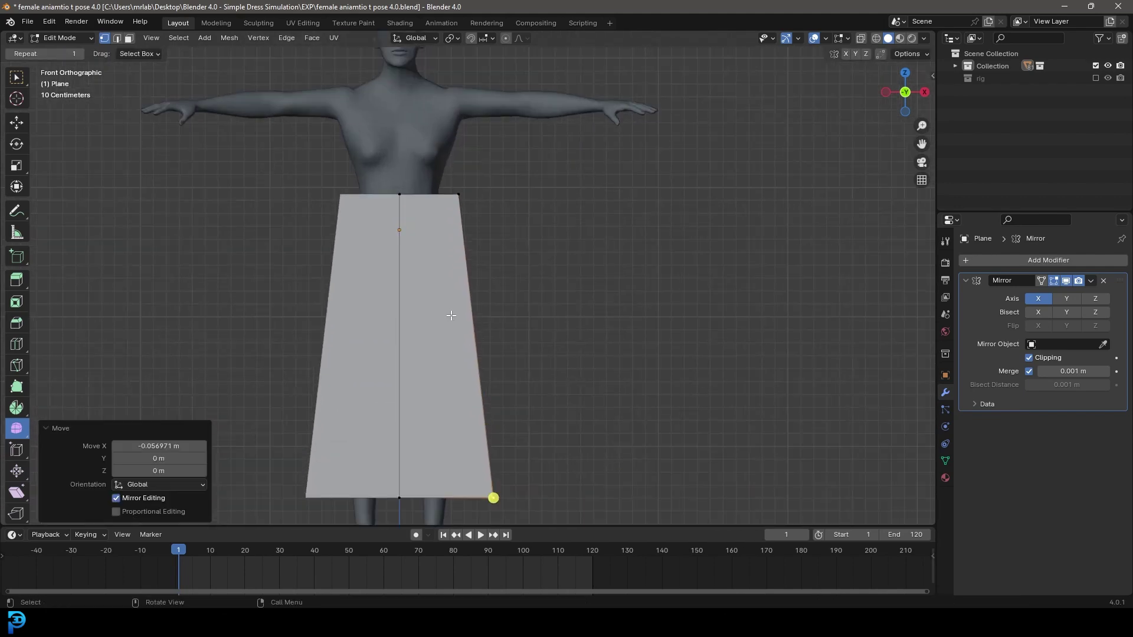
Frame the torso and select the top centre vertex and the right half's waist edge
shift+middle_drag(423, 309, 423, 253)
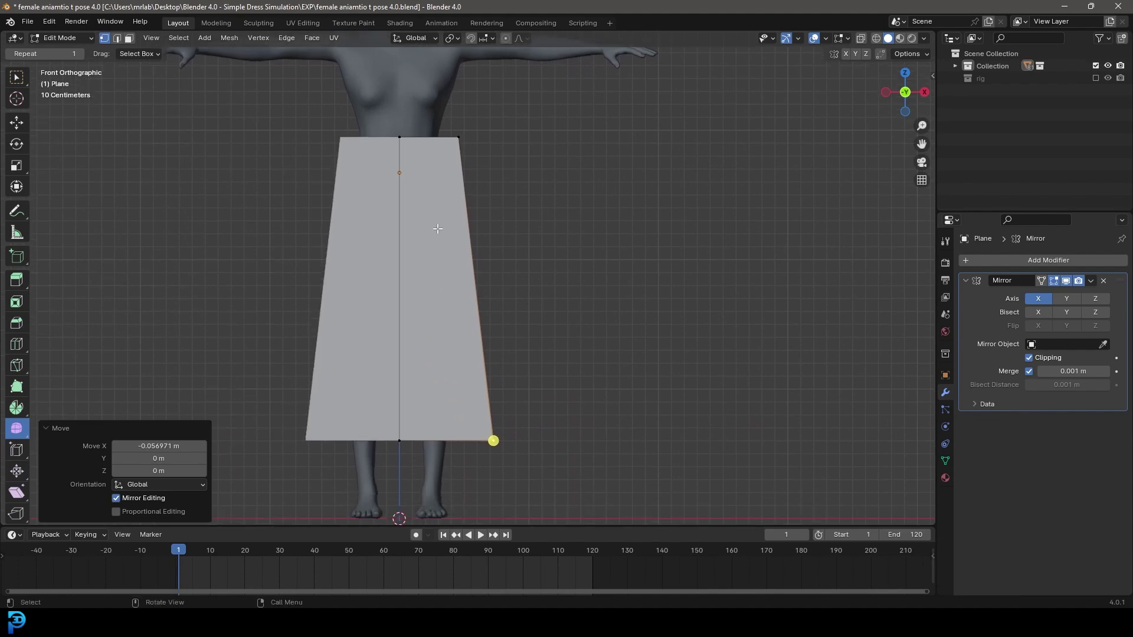
shift+middle_drag(421, 142, 405, 284)
scroll(404, 284, up, 1)
scroll(434, 292, down, 1)
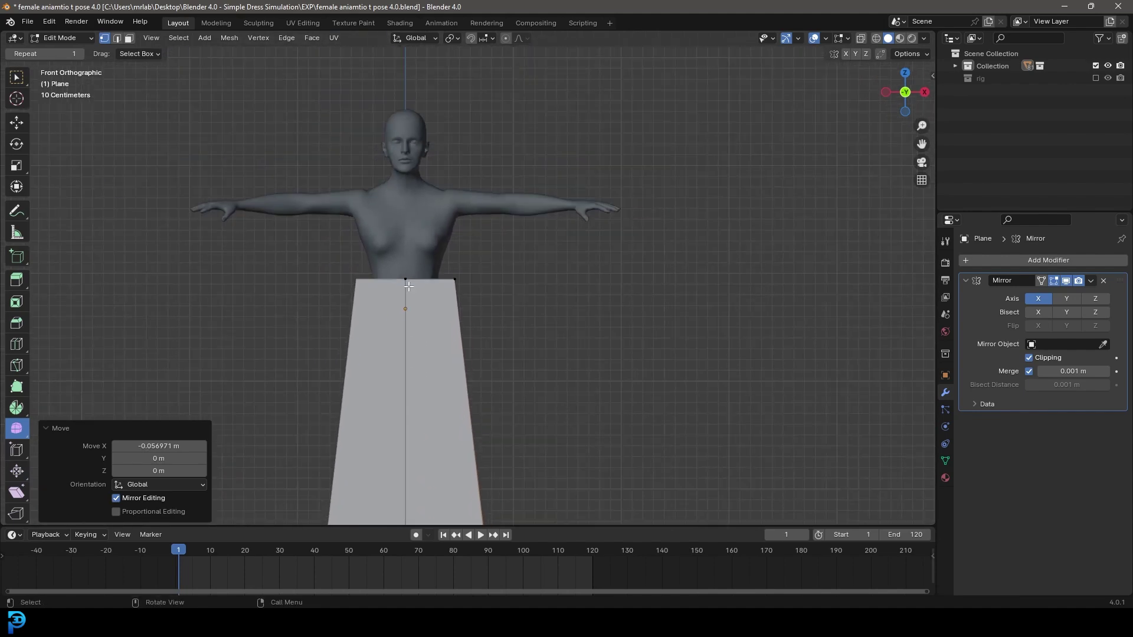
scroll(351, 275, up, 2)
click(359, 280)
alt+click(403, 280)
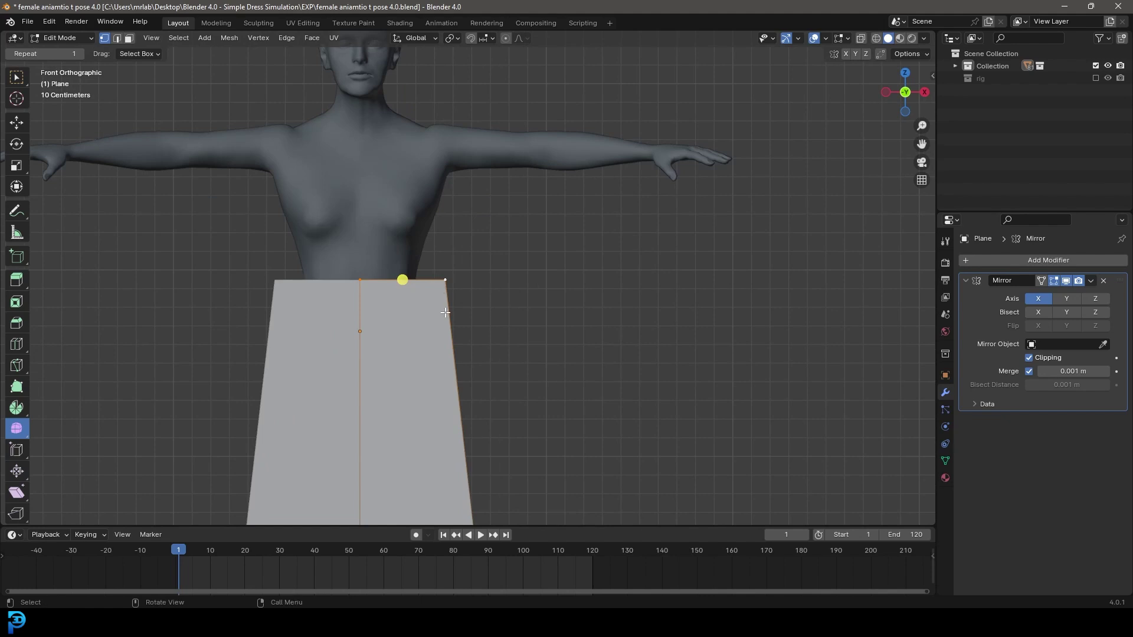
Extrude the waist edge up twice into a bodice panel reaching the chest, then tilt its top edge
key(e)
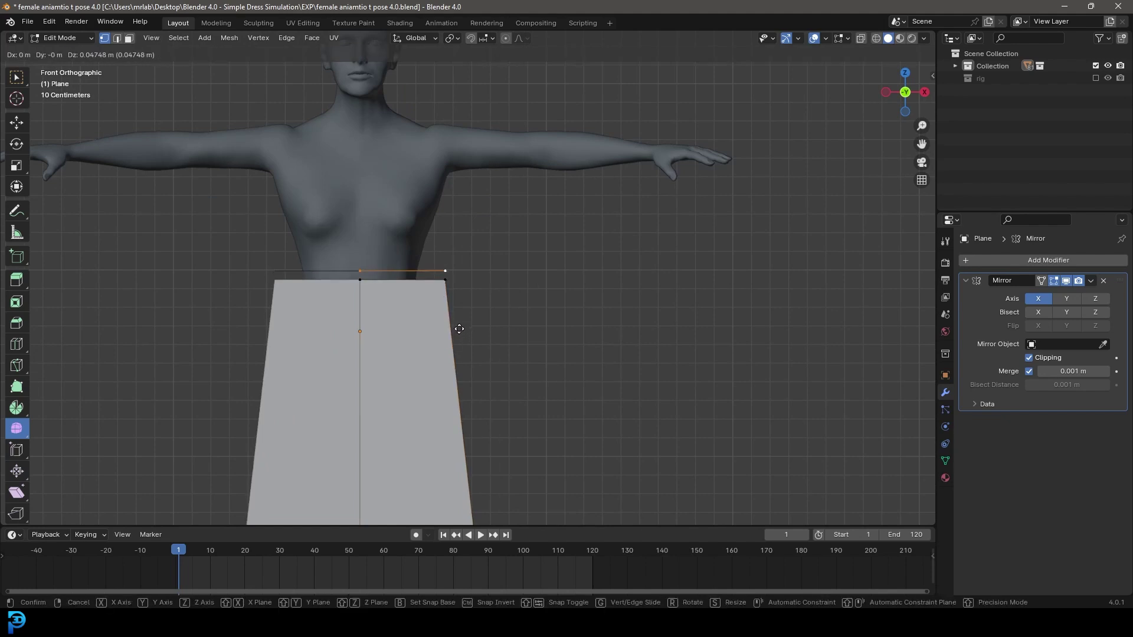
click(459, 332)
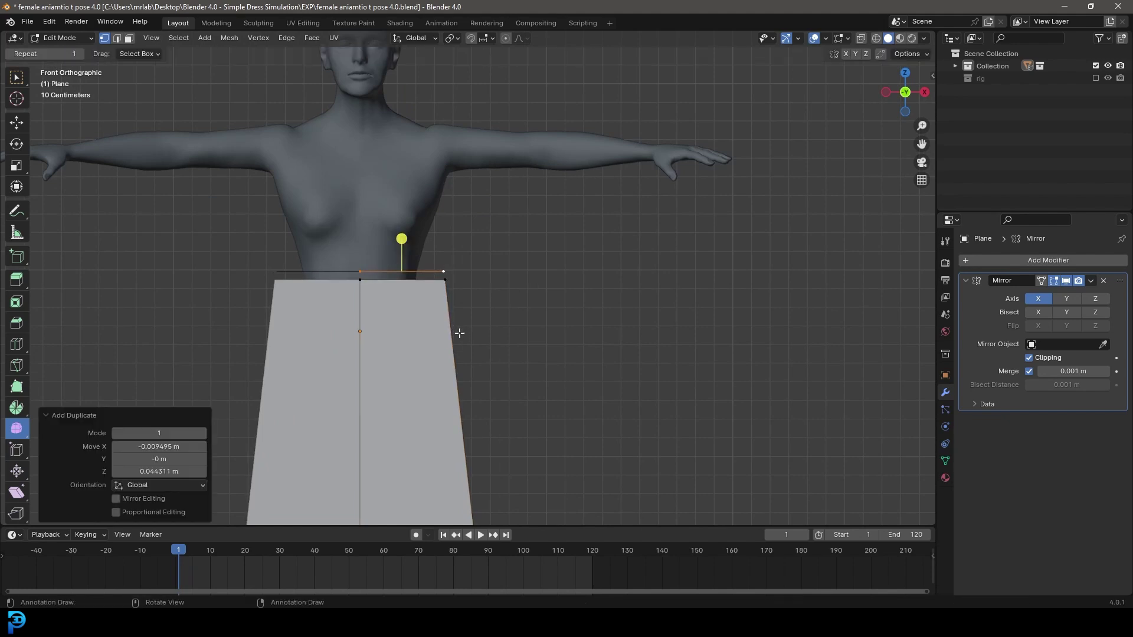
key(e)
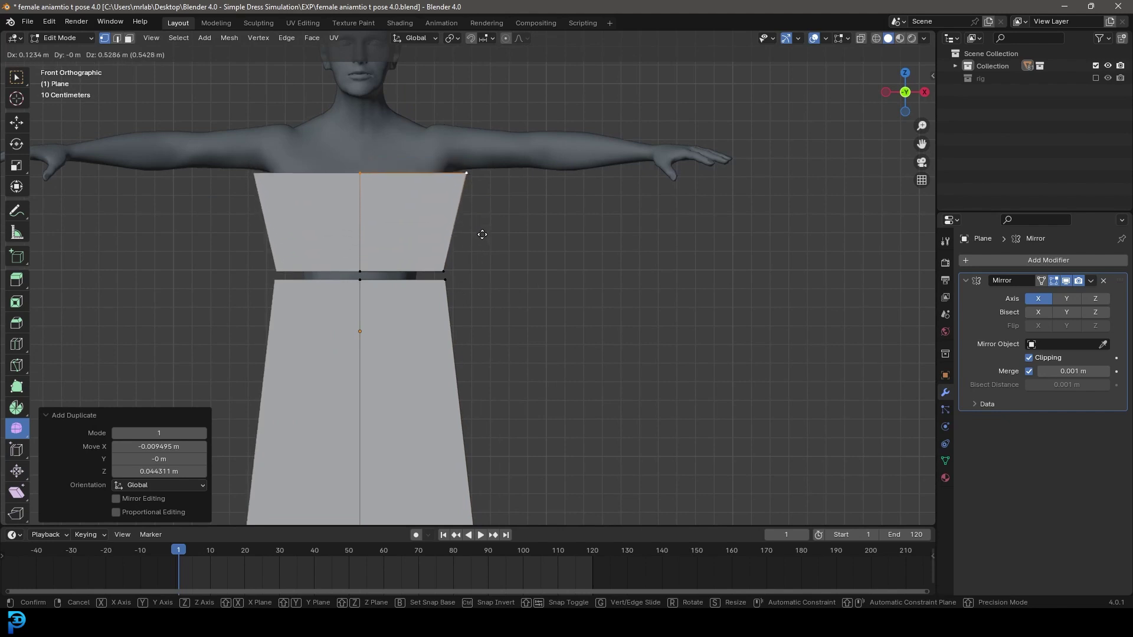
click(482, 234)
shift+middle_drag(412, 172, 427, 235)
key(r)
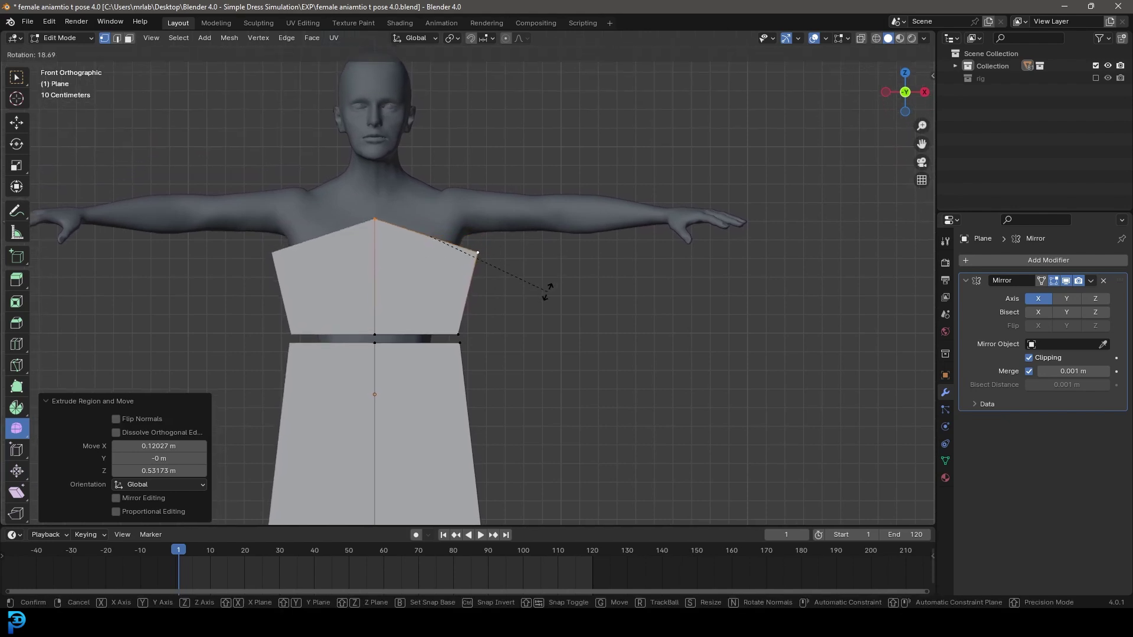
click(540, 284)
scroll(484, 271, up, 3)
Cut a vertical loop through the bodice, slide it outward, then select the bodice's top edge
key(ctrl+r)
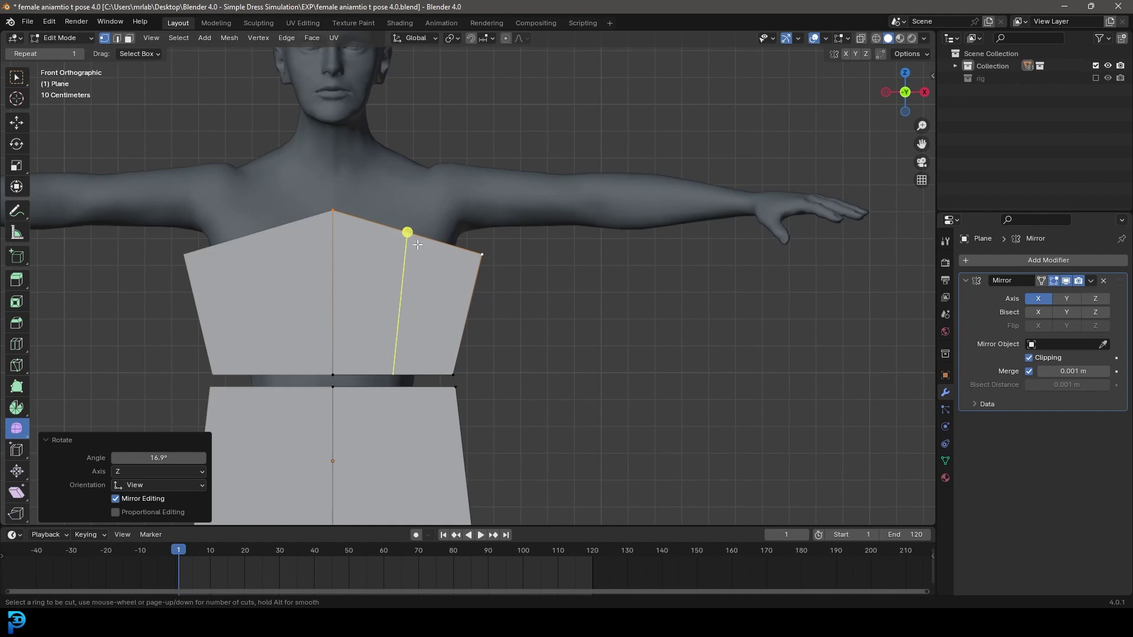
click(417, 245)
right_click(434, 244)
key(g)
key(g)
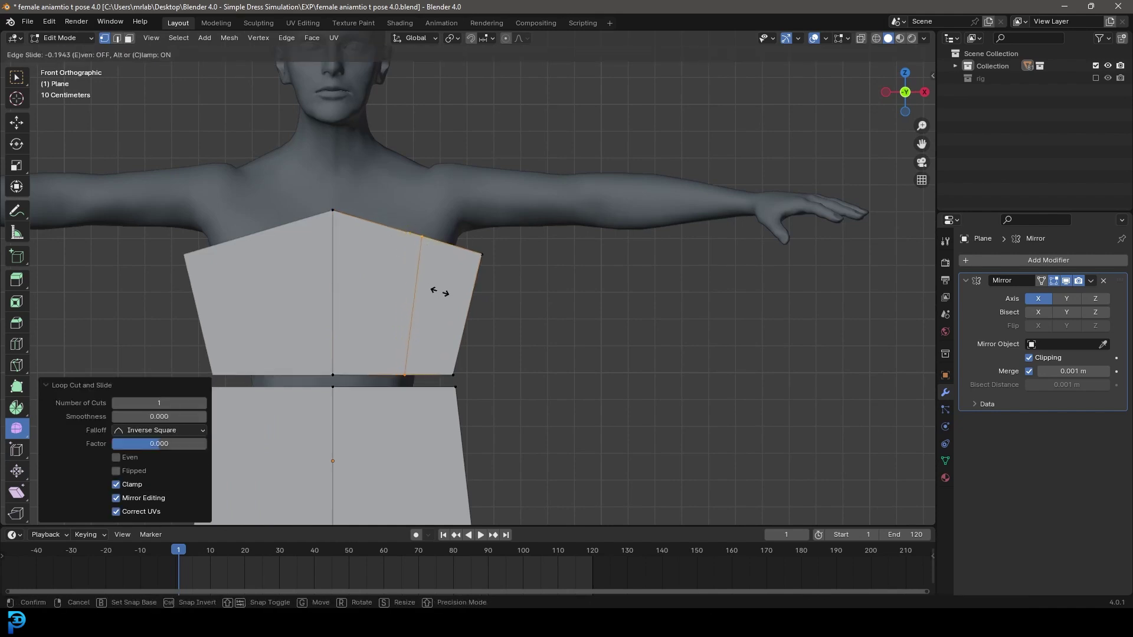
click(442, 295)
click(117, 39)
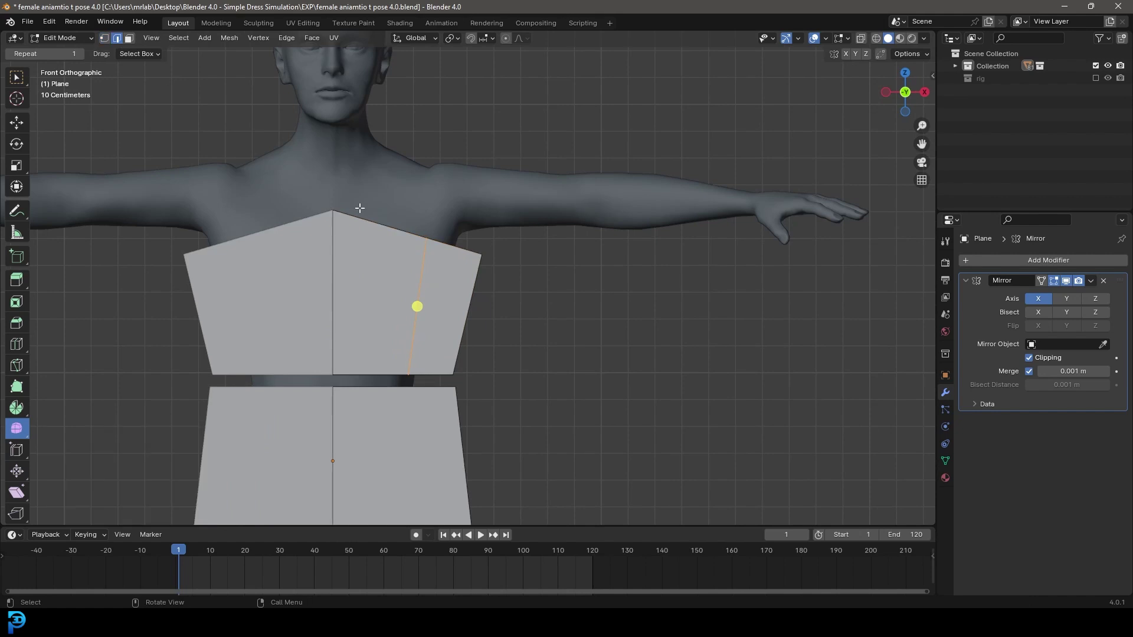
click(378, 230)
Extrude the top edge upward into an upper chest piece and split it with a vertical loop
shift+middle_drag(376, 232, 377, 250)
key(e)
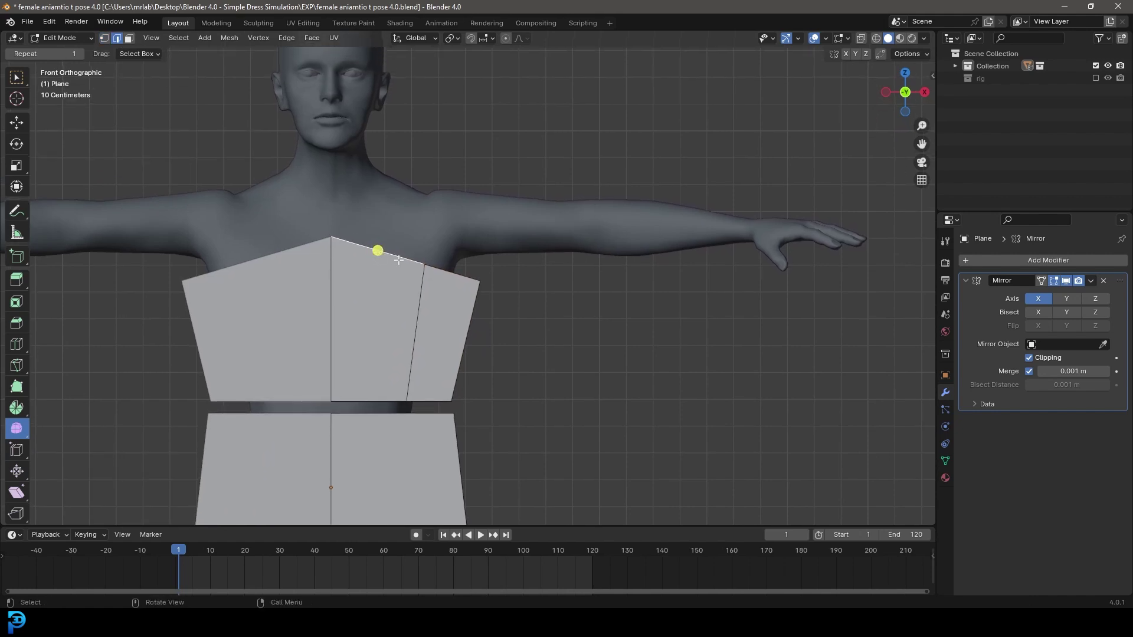
click(415, 195)
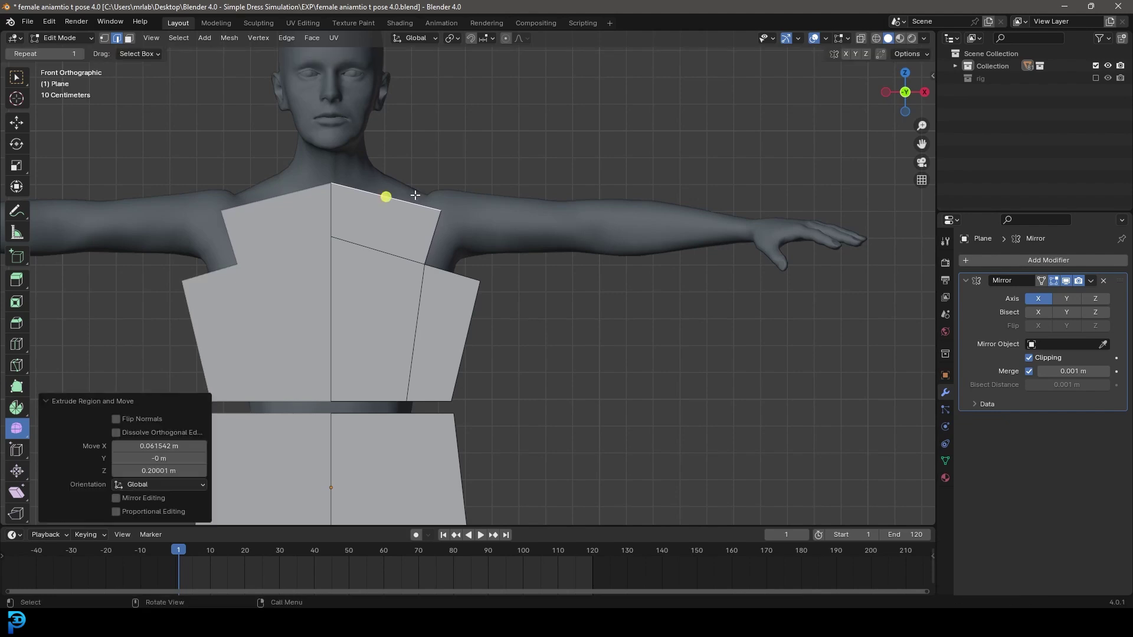
scroll(458, 166, up, 1)
key(ctrl+r)
click(357, 280)
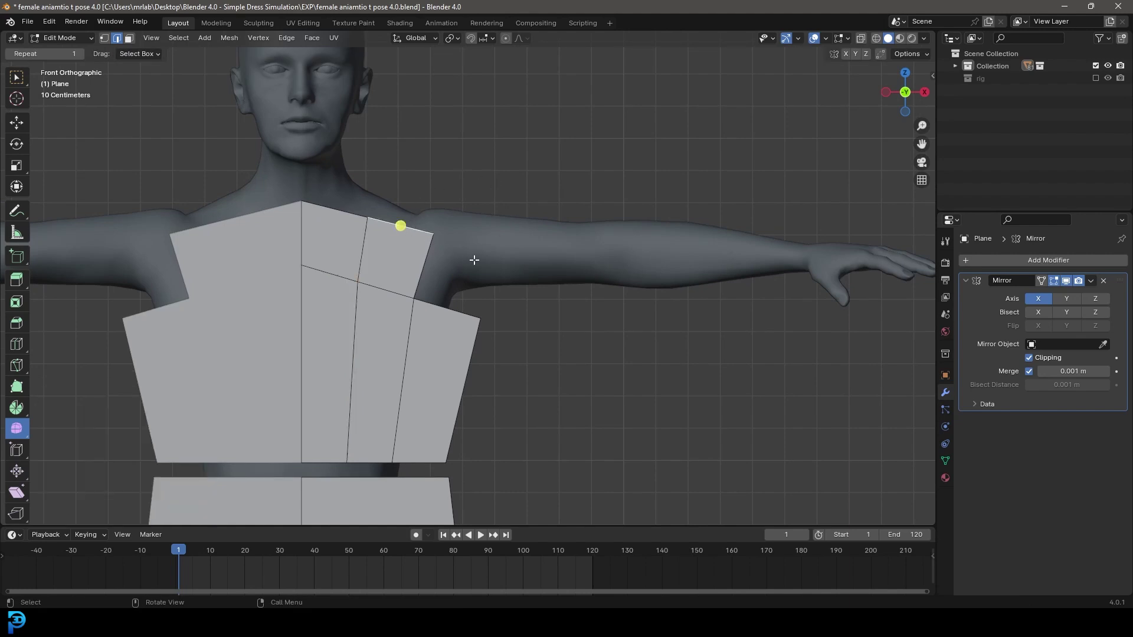
Scale the shoulder edge to 0.733, move it outward, and extrude a strap up from it
shift+middle_drag(438, 240, 444, 257)
key(s)
click(447, 253)
key(g)
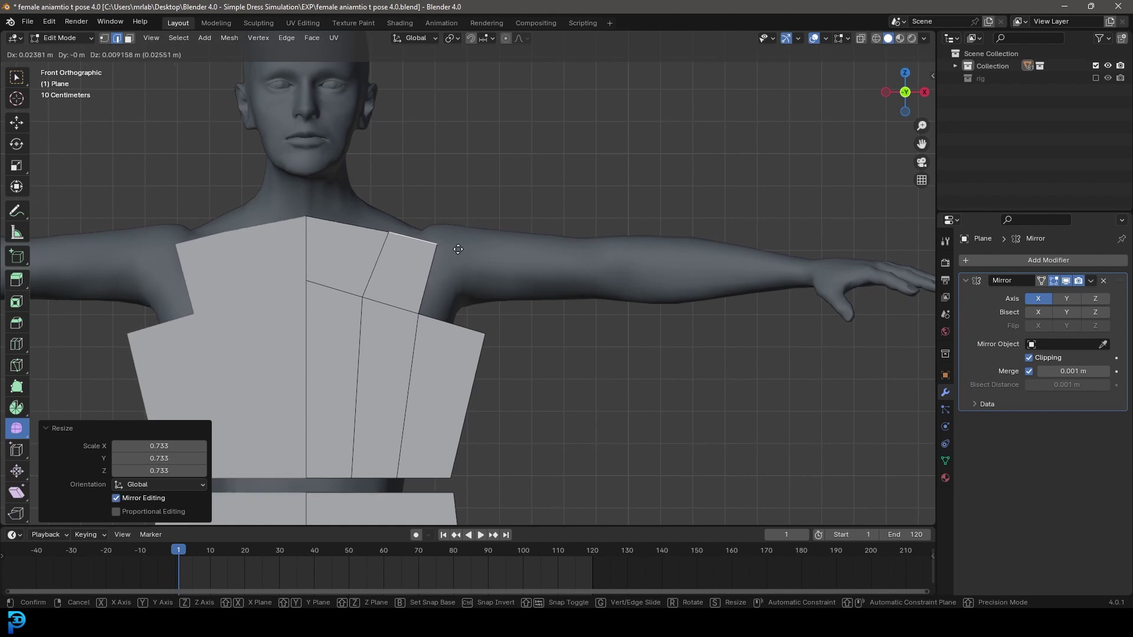
click(458, 249)
key(e)
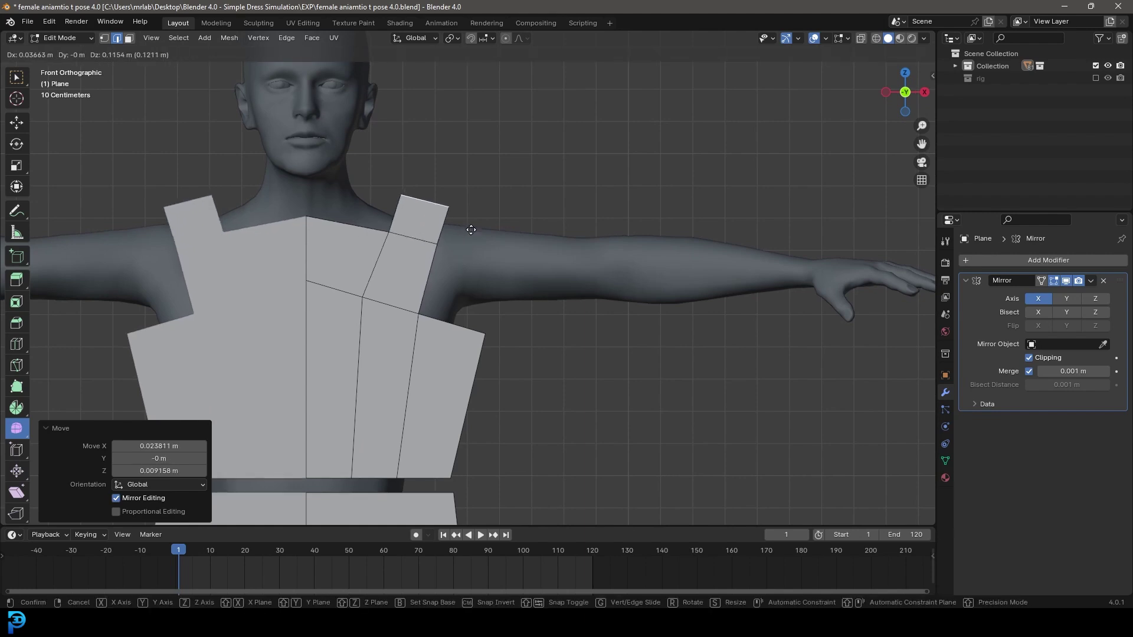
click(484, 195)
scroll(463, 234, down, 4)
scroll(436, 240, up, 1)
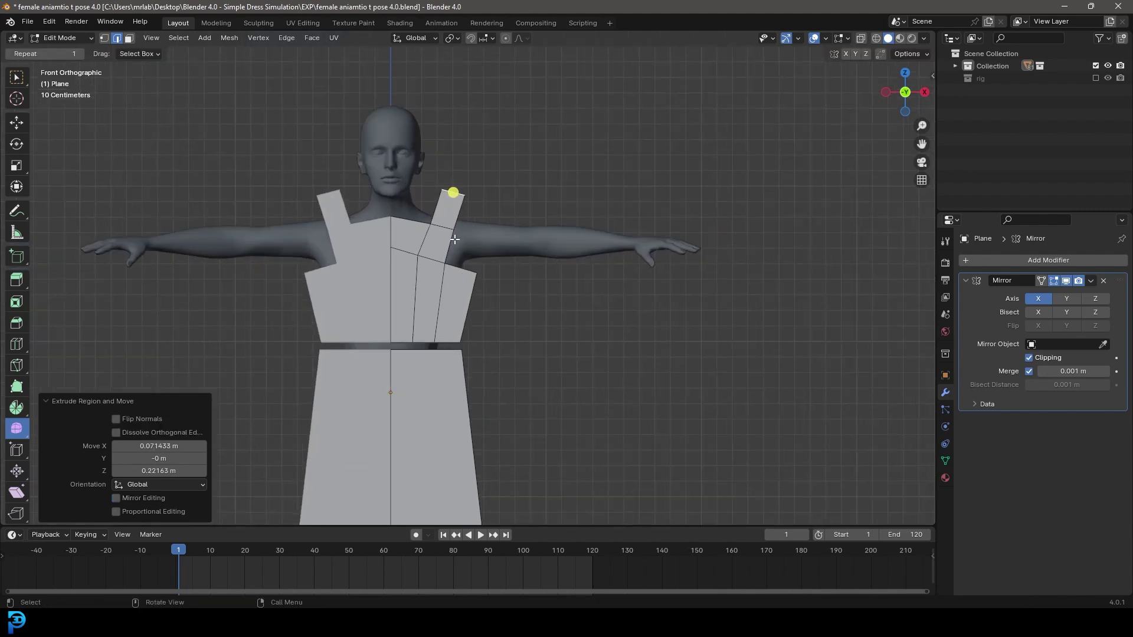
In vertex mode, box-select the two vertices on the centre line
click(104, 40)
scroll(354, 265, up, 2)
drag(374, 255, 347, 181)
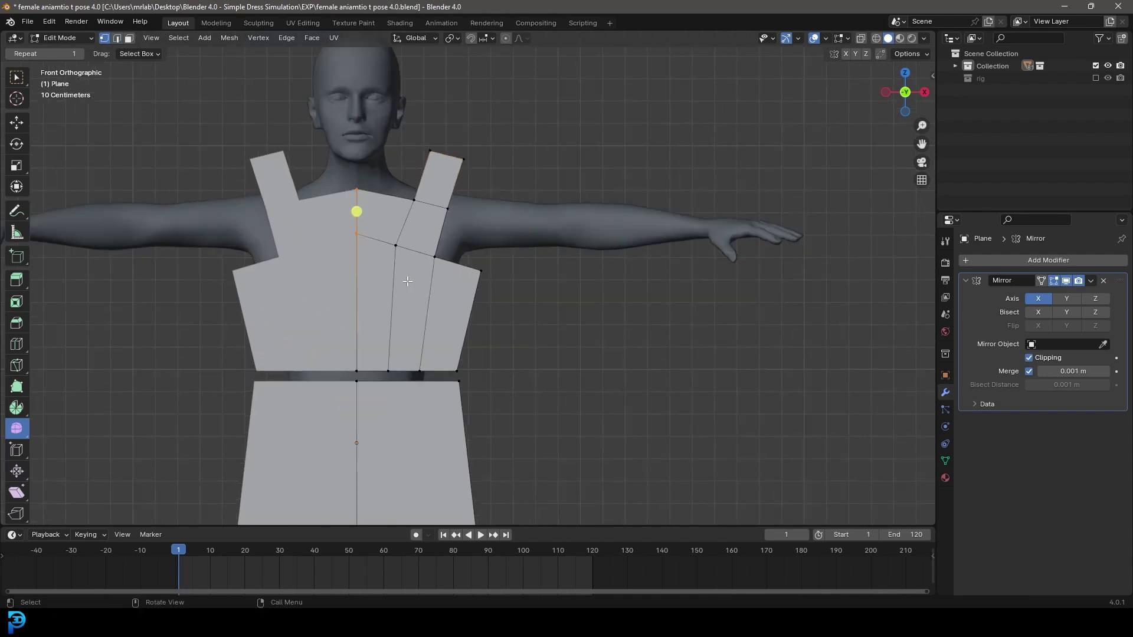
Lower the neckline's centre vertices straight down along Z
key(g)
key(z)
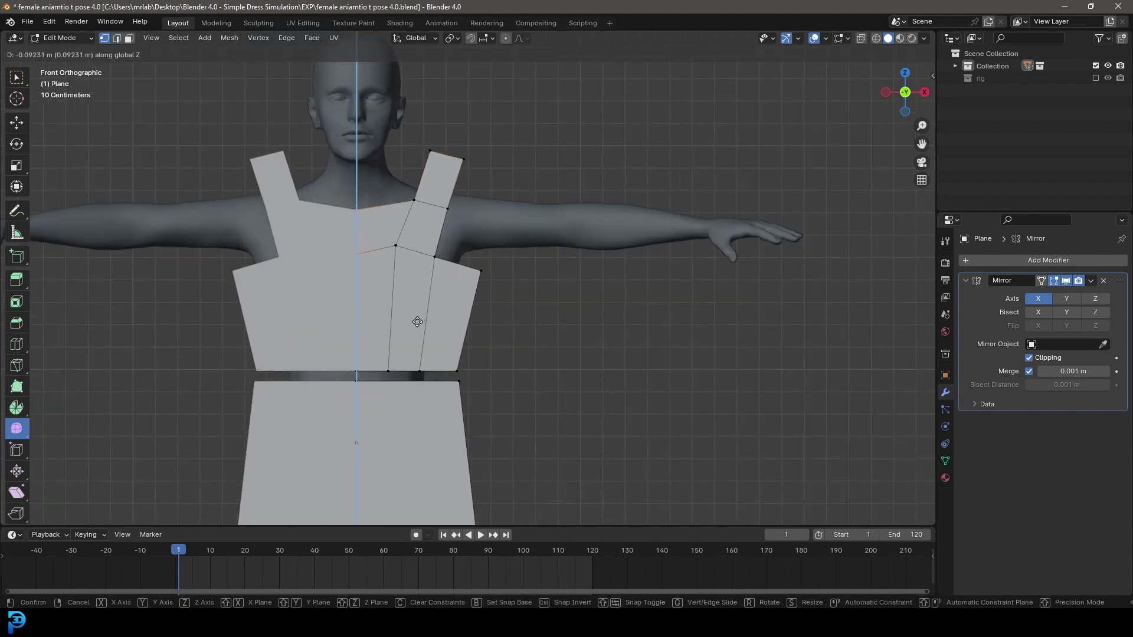
click(417, 321)
scroll(413, 327, up, 2)
Add two horizontal loop cuts across the bodice at default spacing
key(ctrl+r)
scroll(409, 332, up, 1)
click(409, 332)
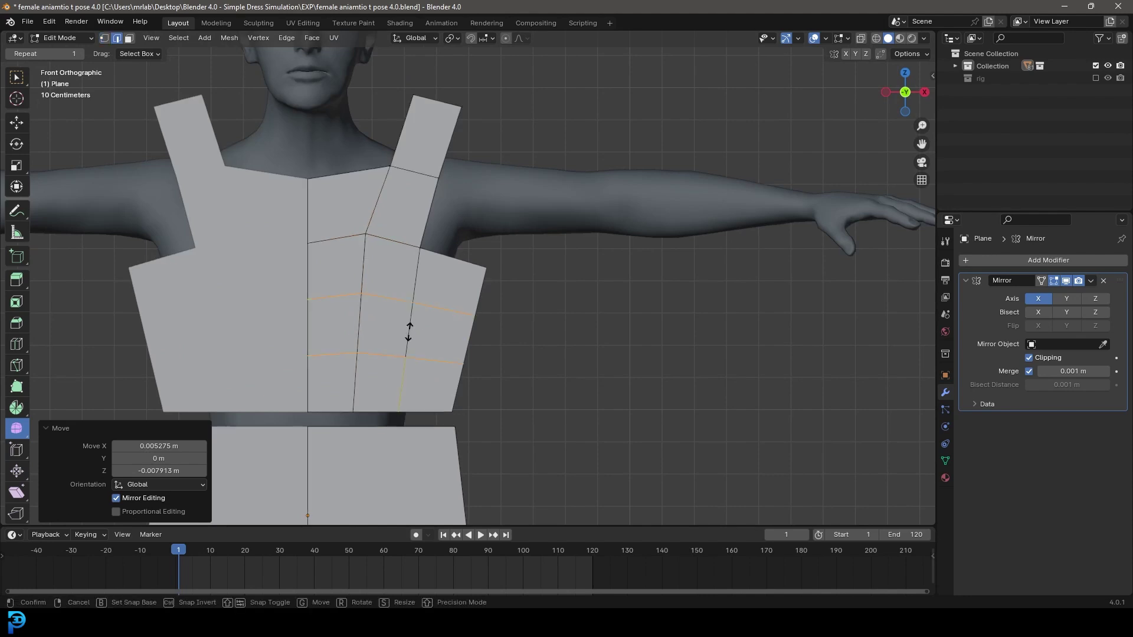
right_click(409, 332)
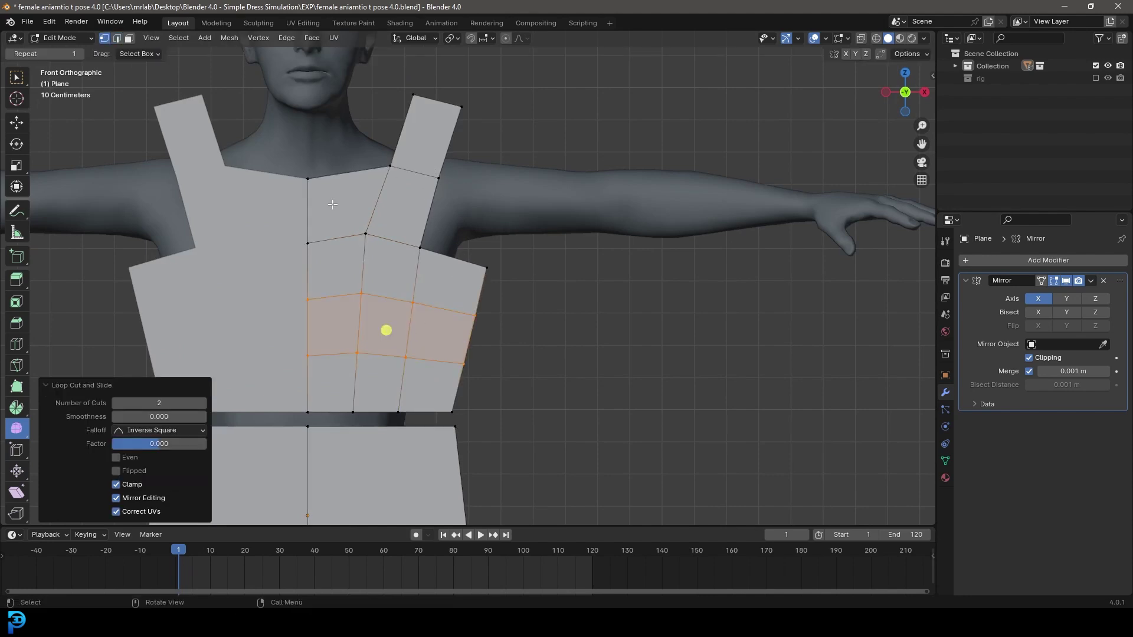
In face mode, select a chest face and the strap's top face, then view the whole dress
click(129, 38)
click(340, 226)
click(428, 124)
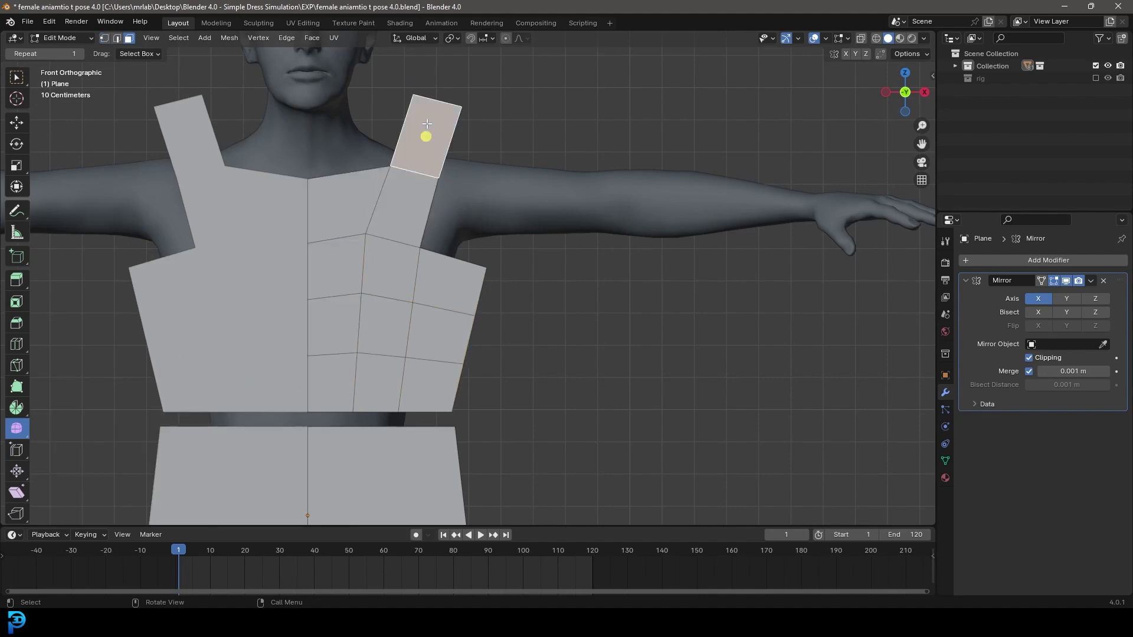
scroll(419, 294, down, 3)
scroll(422, 289, down, 3)
shift+middle_drag(436, 372, 399, 175)
shift+middle_drag(367, 214, 388, 274)
scroll(393, 276, up, 1)
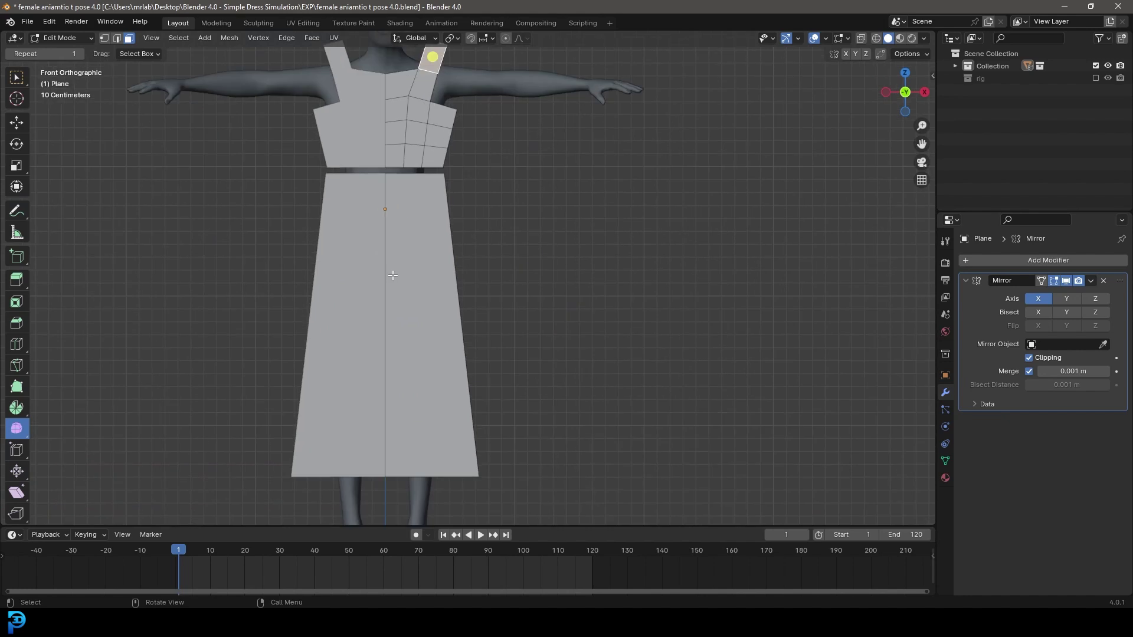
Cut eleven even horizontal loops down the skirt, then deselect and frame the waist gap
key(ctrl+r)
scroll(395, 261, up, 4)
scroll(396, 261, up, 6)
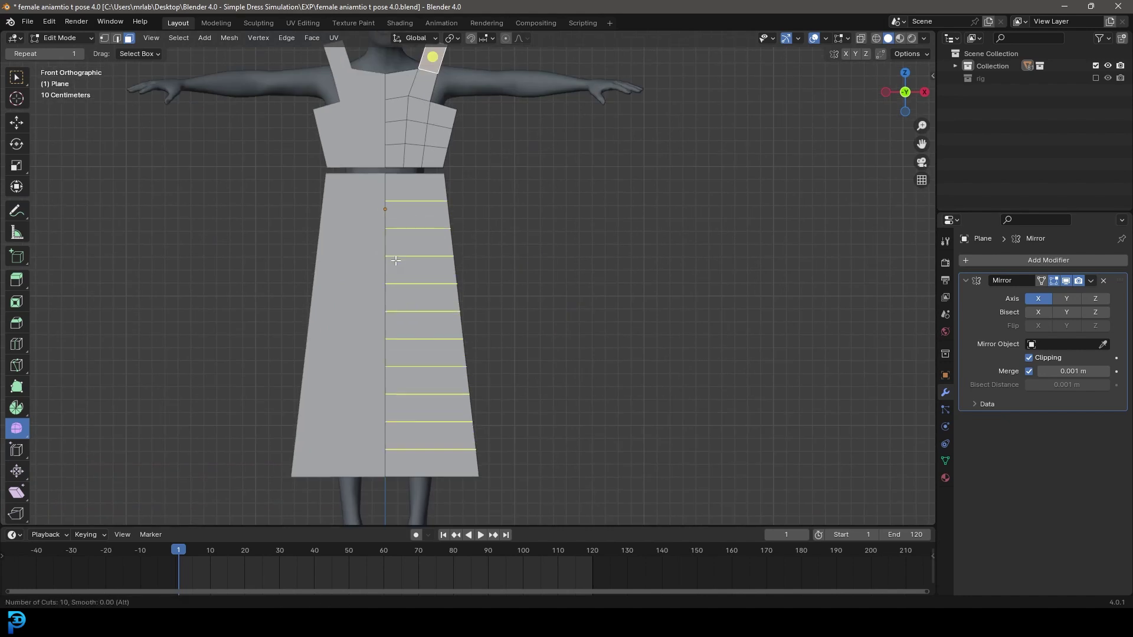
click(396, 261)
right_click(396, 260)
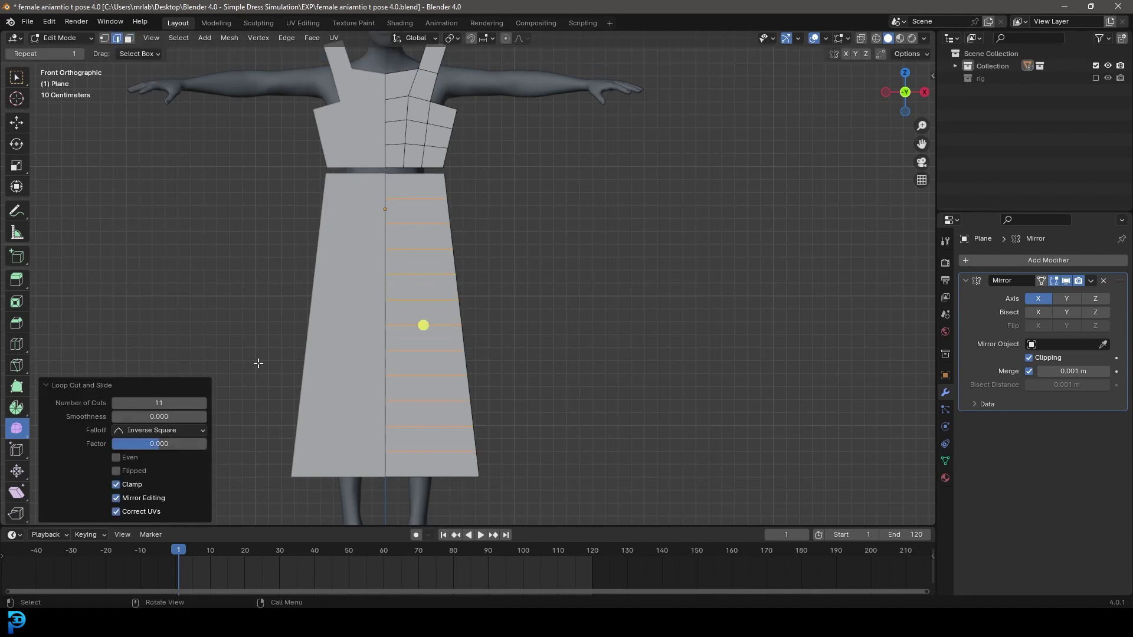
click(520, 283)
shift+middle_drag(519, 284, 518, 351)
scroll(518, 350, up, 4)
shift+middle_drag(317, 182, 389, 308)
scroll(395, 295, up, 3)
Add two vertical loop cuts down the skirt
scroll(389, 308, up, 2)
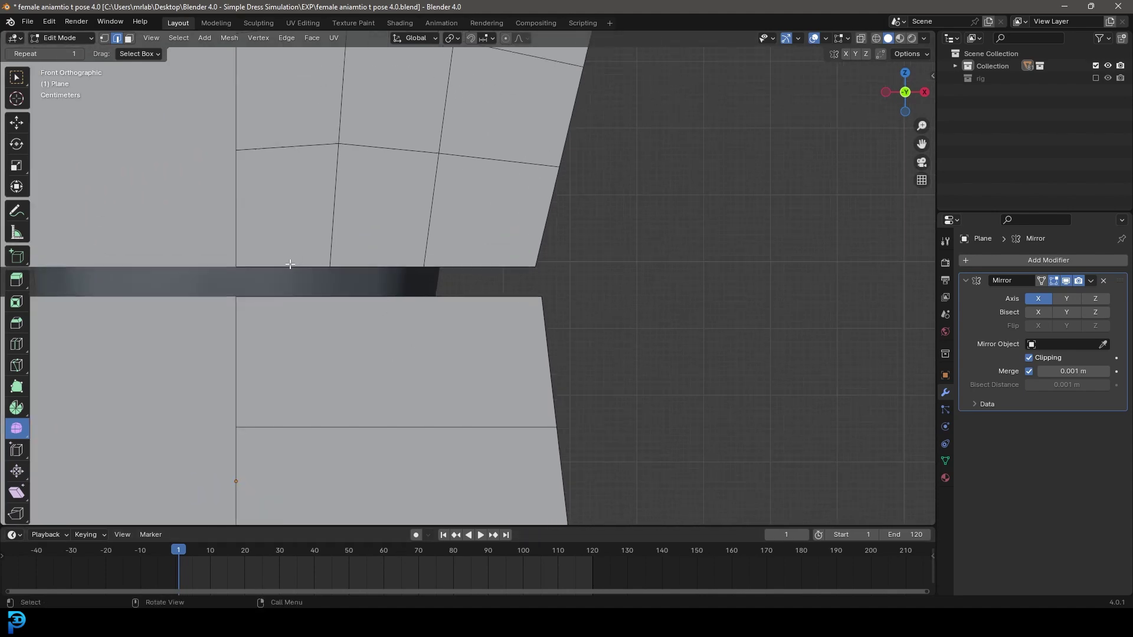
click(283, 266)
click(377, 266)
click(479, 266)
key(ctrl+r)
scroll(382, 316, up, 1)
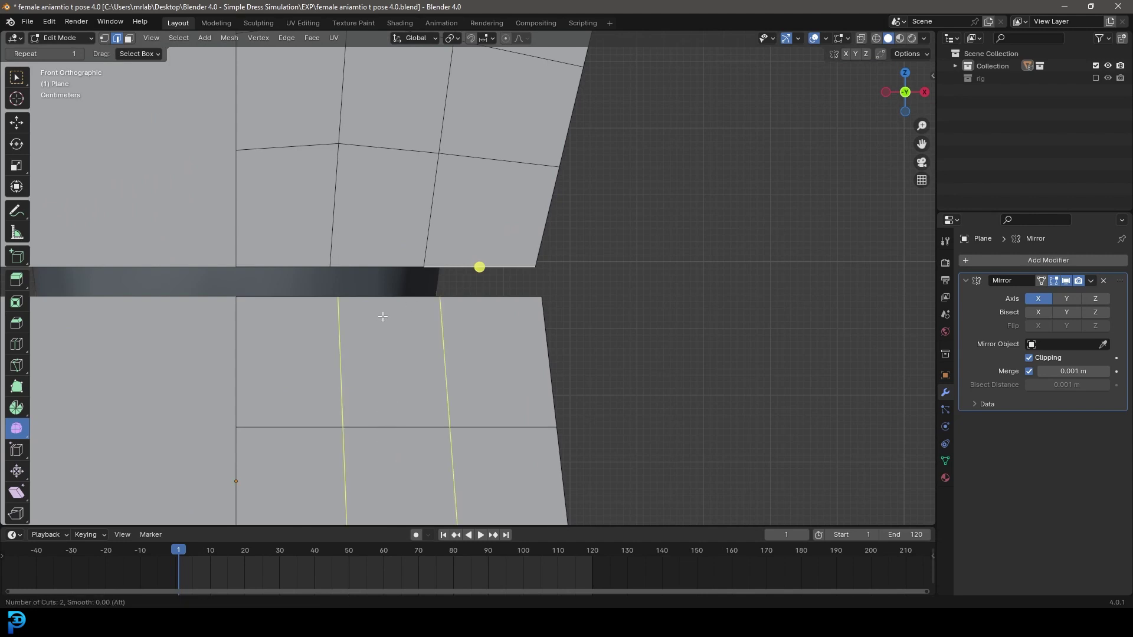
click(383, 317)
Select the bodice's bottom and skirt's top border edges on both sides of the waist gap
click(382, 317)
click(288, 297)
click(388, 297)
click(490, 301)
scroll(524, 359, down, 9)
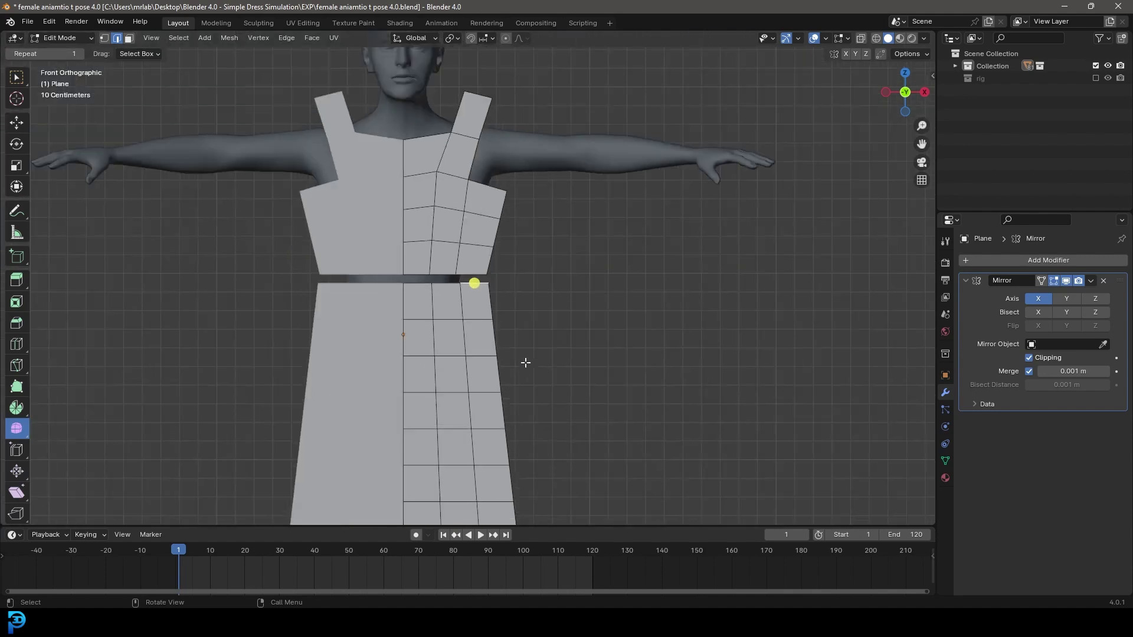
scroll(478, 311, up, 7)
click(340, 271)
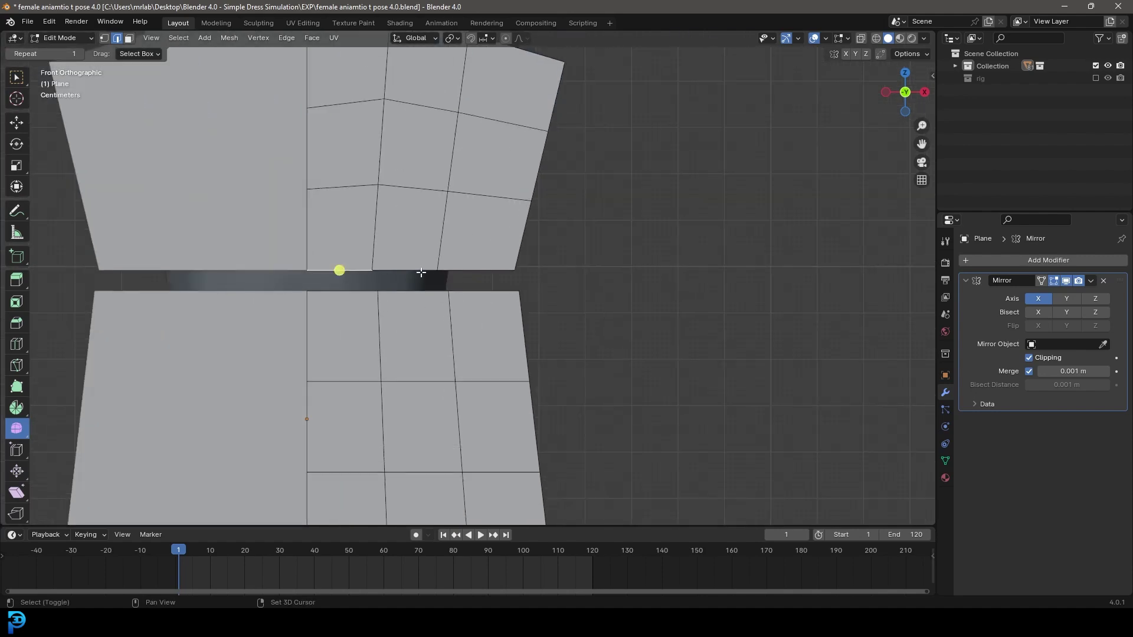
shift+click(406, 272)
shift+click(462, 271)
shift+click(466, 292)
shift+click(415, 294)
shift+click(356, 297)
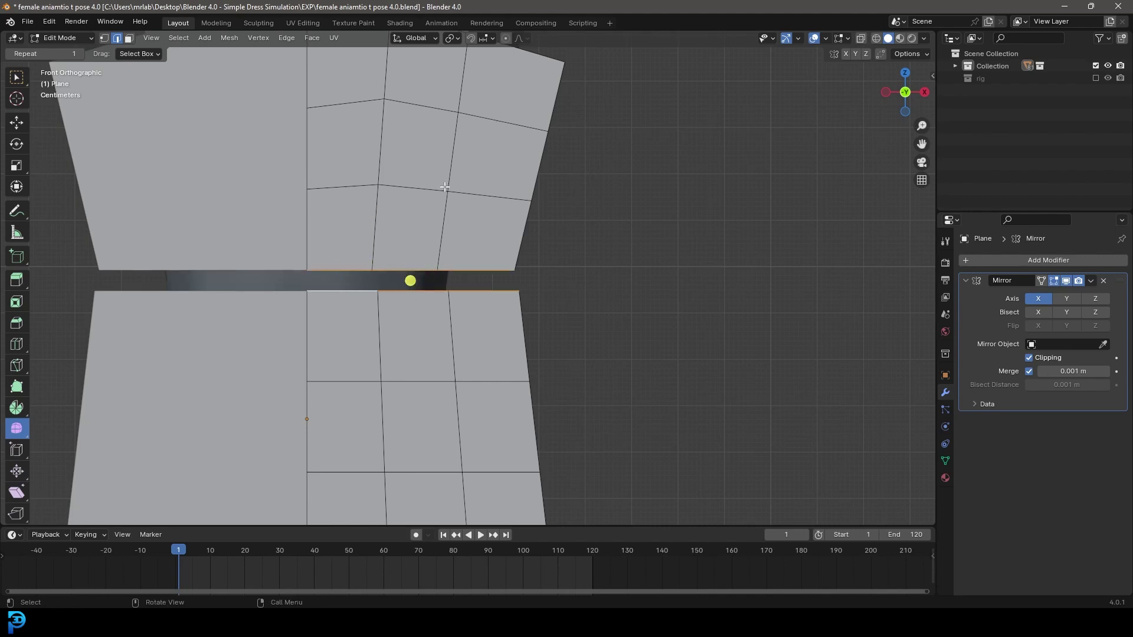
Close the waist gap with Bridge Edge Loops from the Ctrl+E edge menu
key(ctrl+e)
click(414, 212)
scroll(481, 258, down, 4)
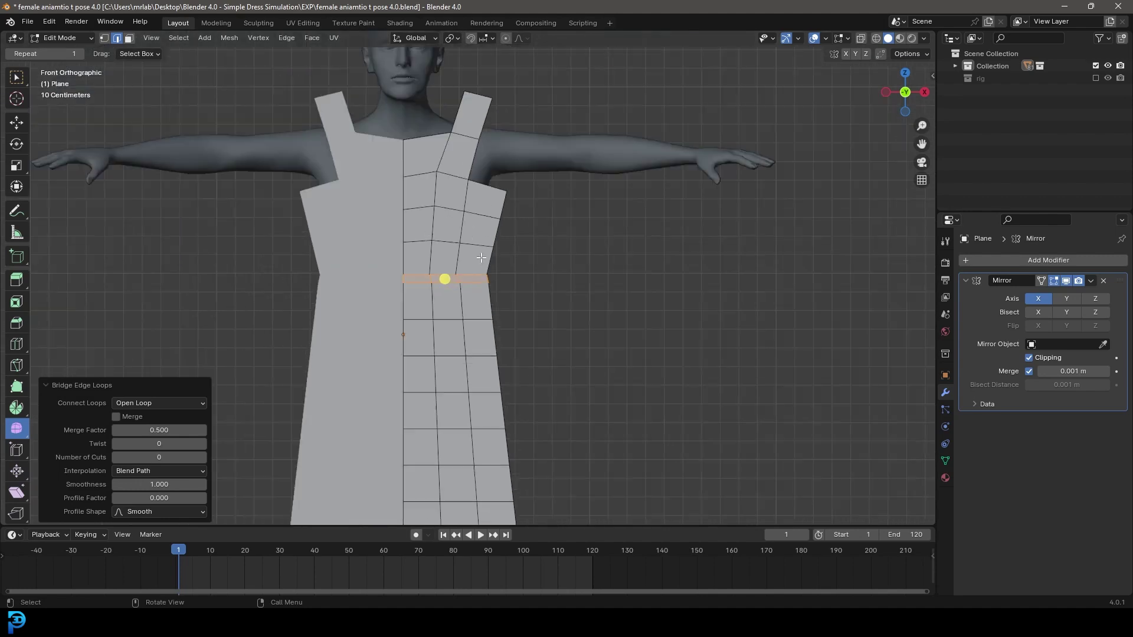
scroll(482, 258, down, 5)
middle_drag(519, 313, 498, 299)
Select all and subdivide the whole dress half, raising Number of Cuts to 3
key(a)
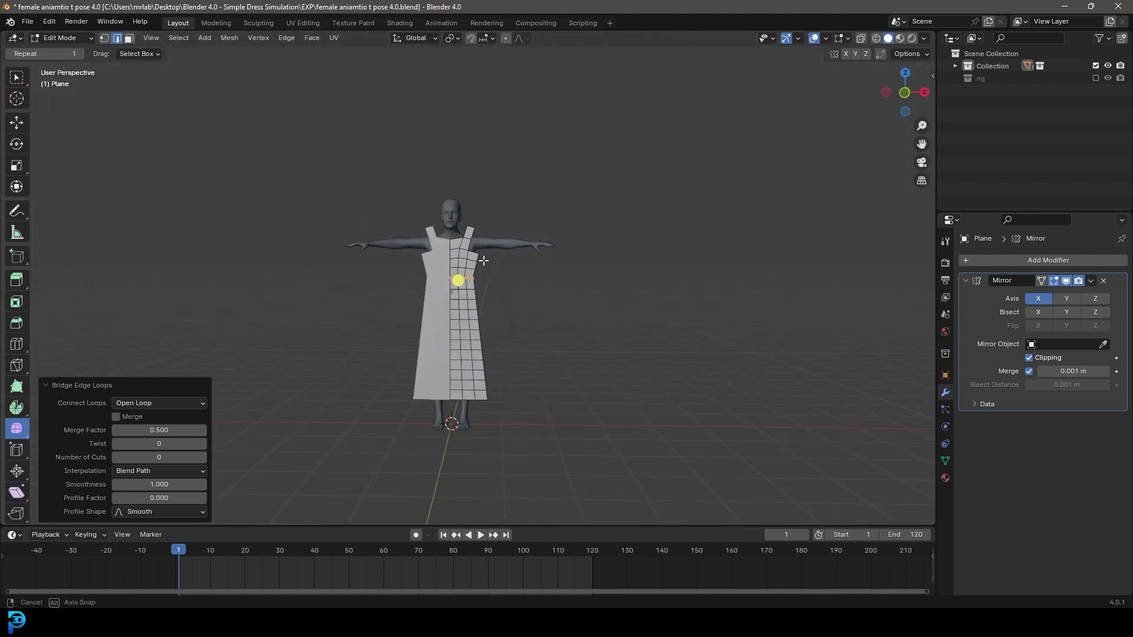
scroll(506, 235, up, 3)
middle_drag(464, 217, 459, 189)
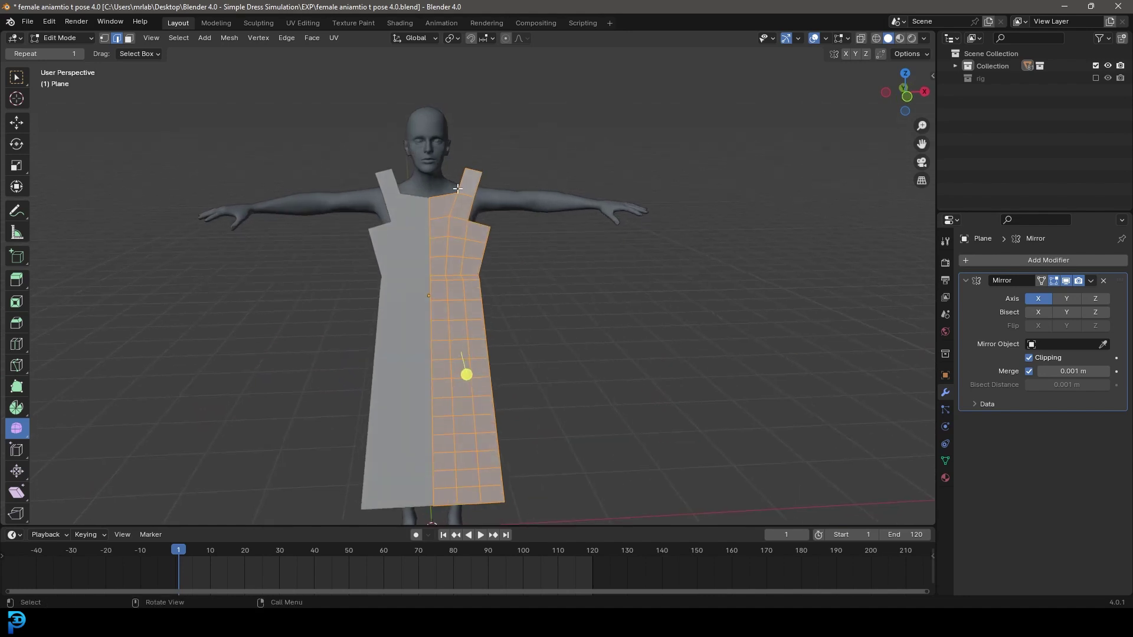
right_click(433, 180)
click(434, 182)
scroll(482, 369, up, 3)
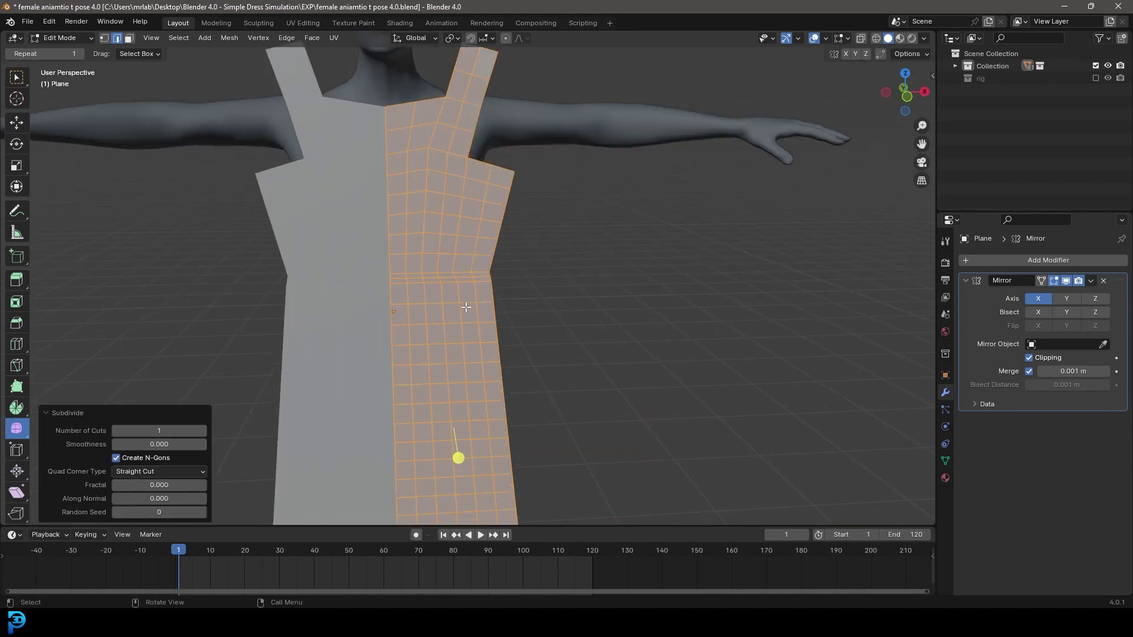
click(202, 431)
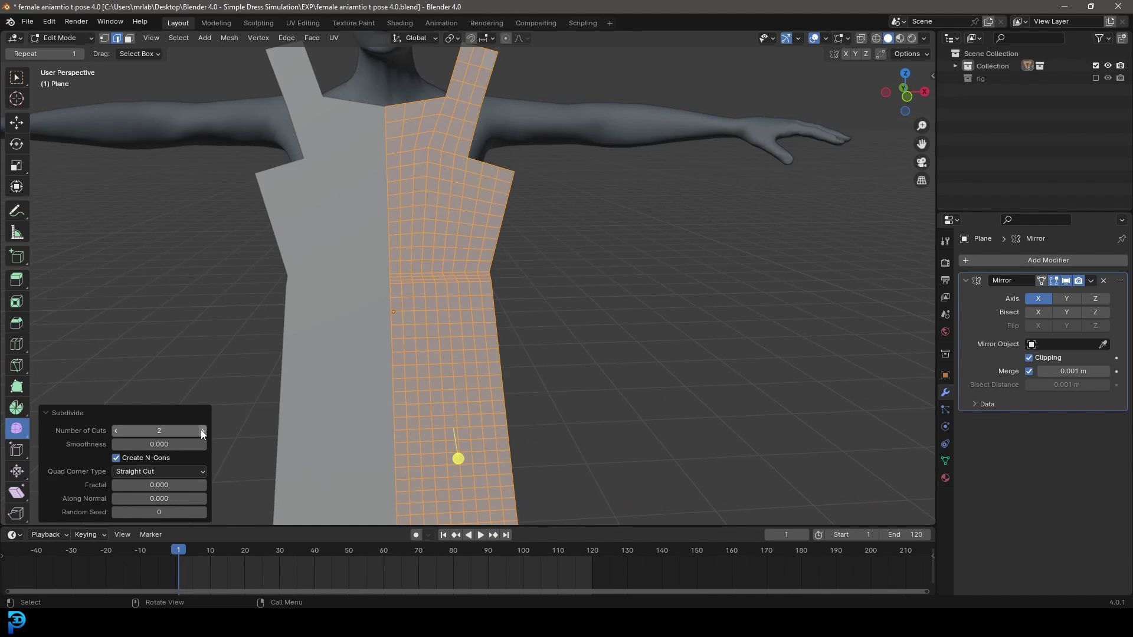
click(202, 431)
click(69, 414)
scroll(493, 300, down, 6)
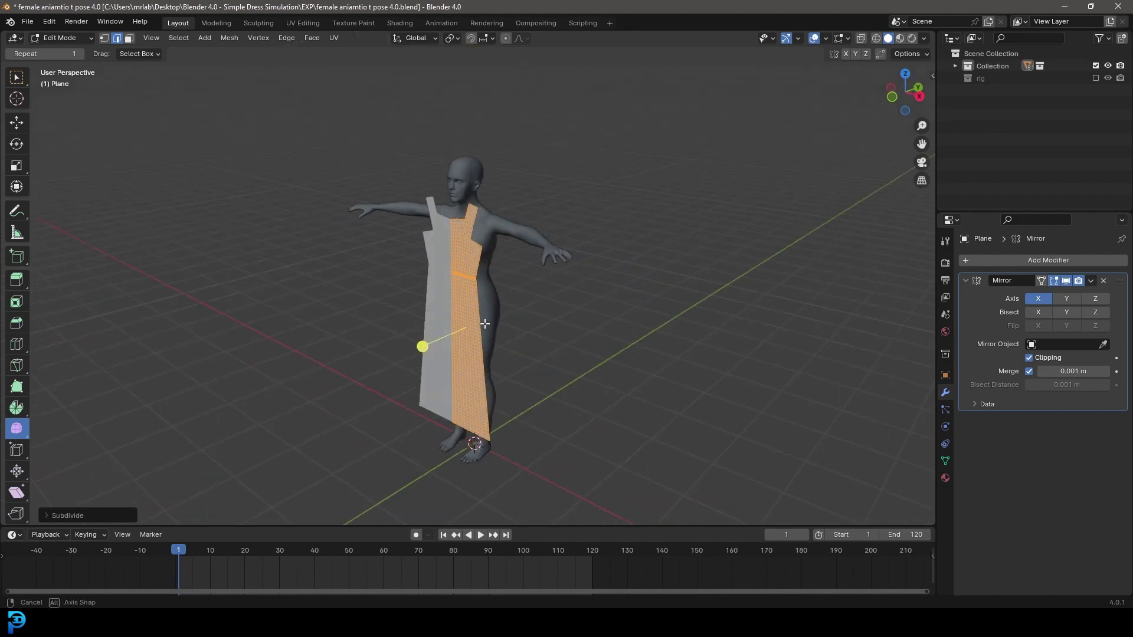
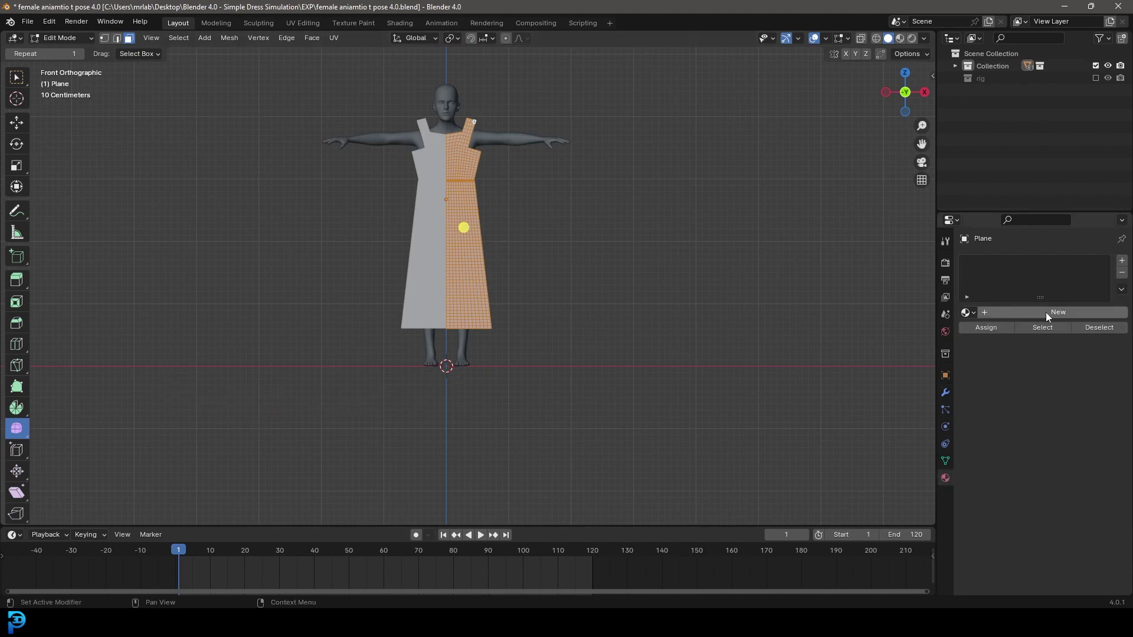
Create Material.001 for the dress and set its viewport display colour to blue
click(1046, 312)
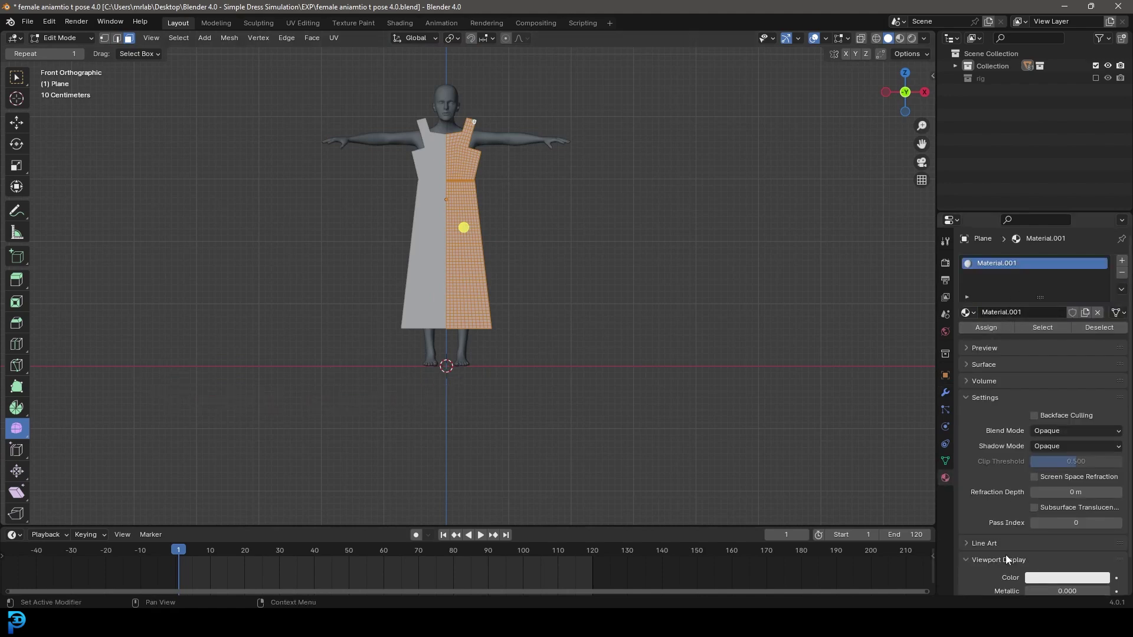
click(982, 398)
click(1045, 450)
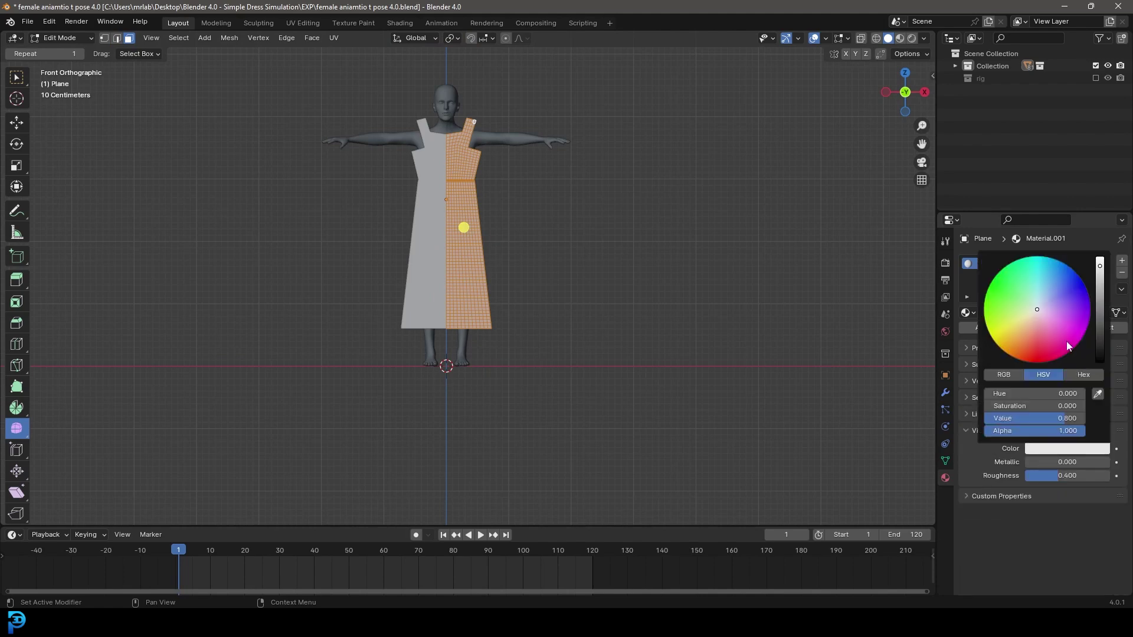
click(1052, 287)
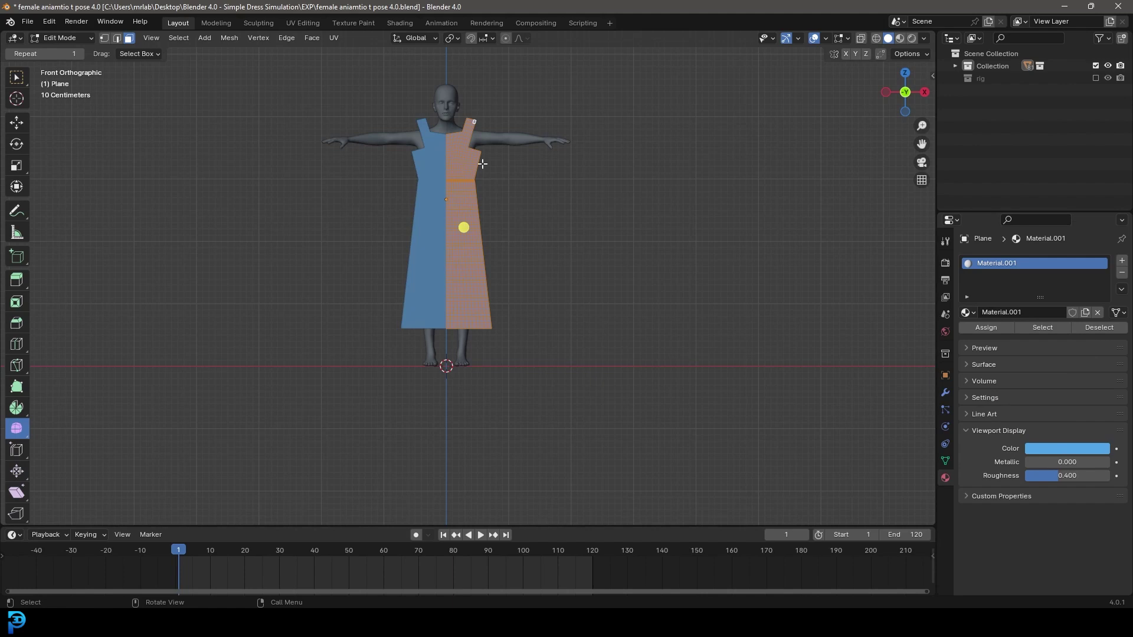
Add a second slot, box-select two face rows across the waist and create Material.002
click(1122, 262)
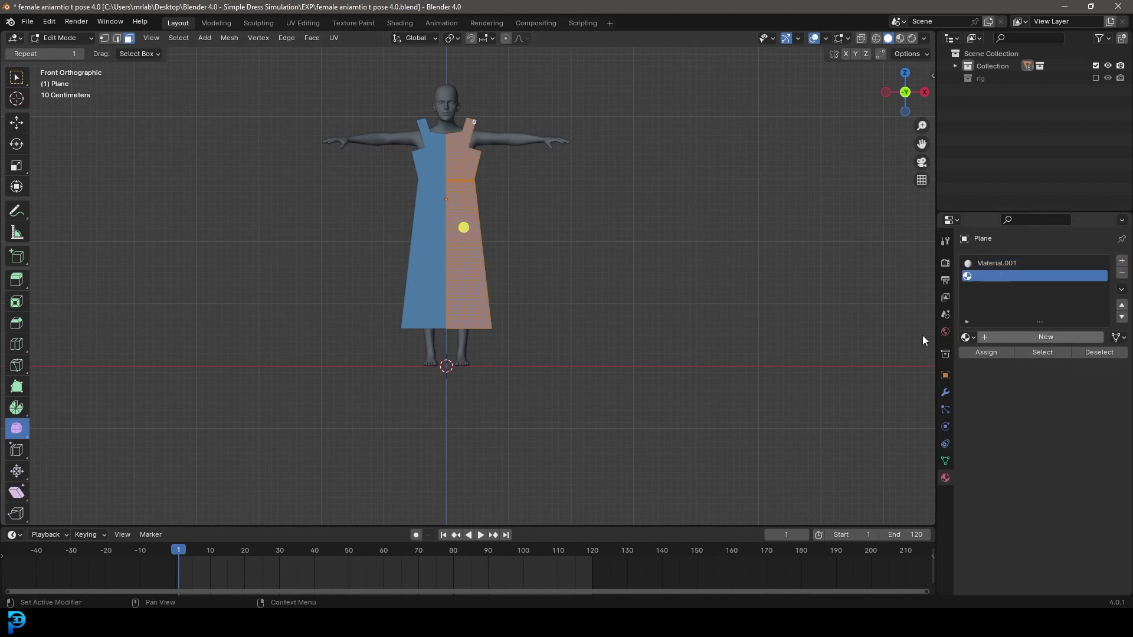
scroll(419, 275, up, 4)
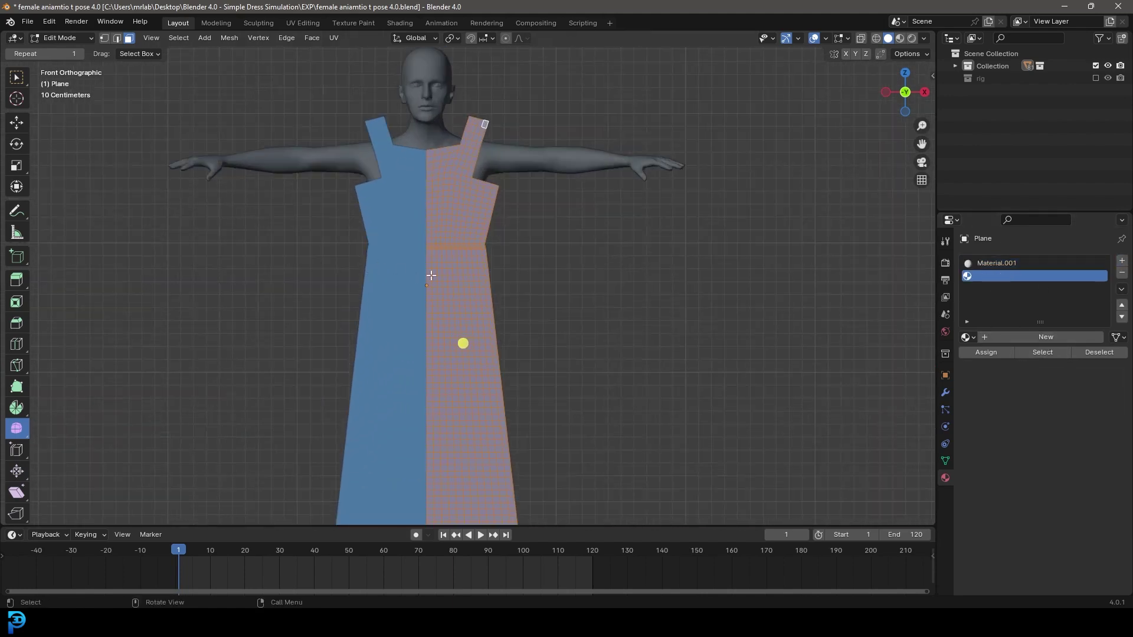
scroll(490, 273, up, 3)
scroll(405, 232, up, 1)
scroll(452, 267, up, 1)
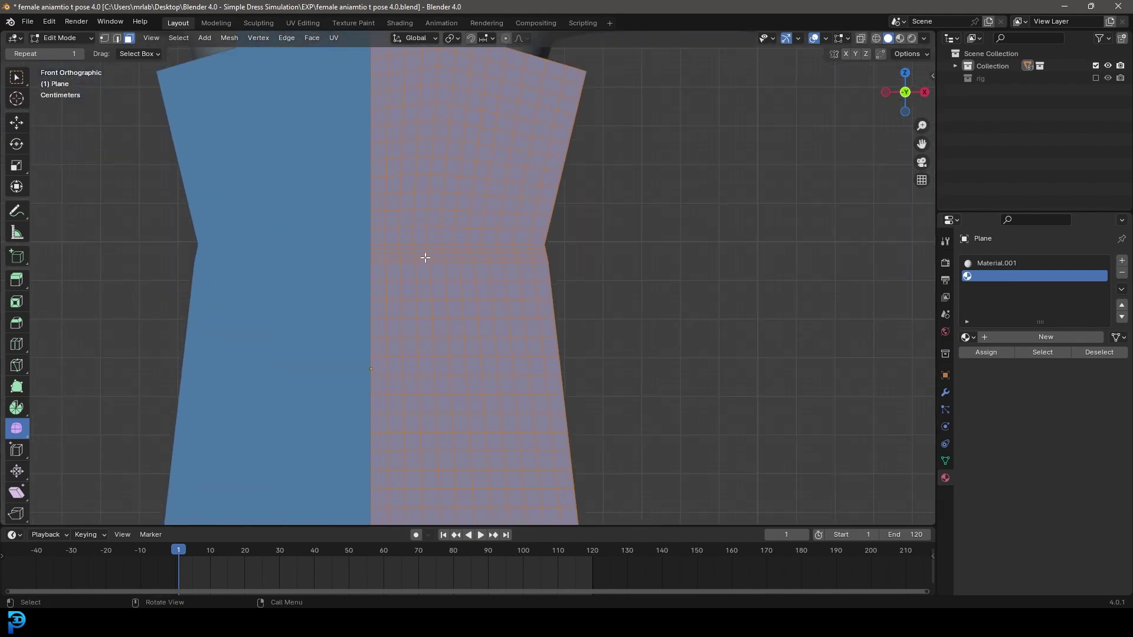
scroll(420, 253, up, 1)
key(alt+a)
drag(334, 230, 591, 229)
scroll(624, 215, up, 1)
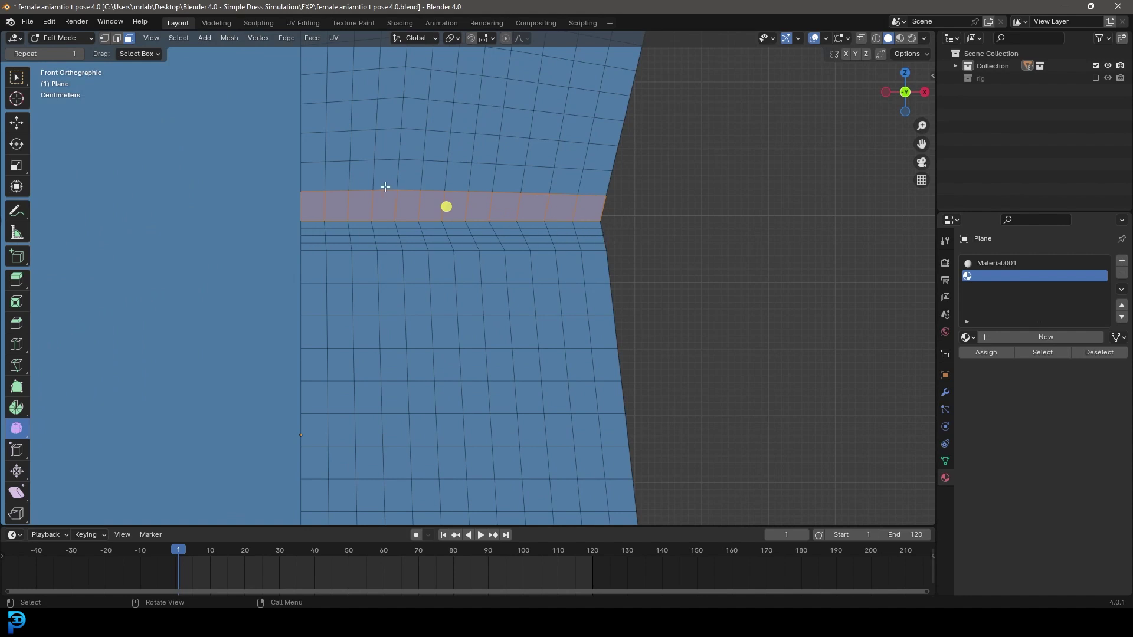
drag(289, 175, 626, 199)
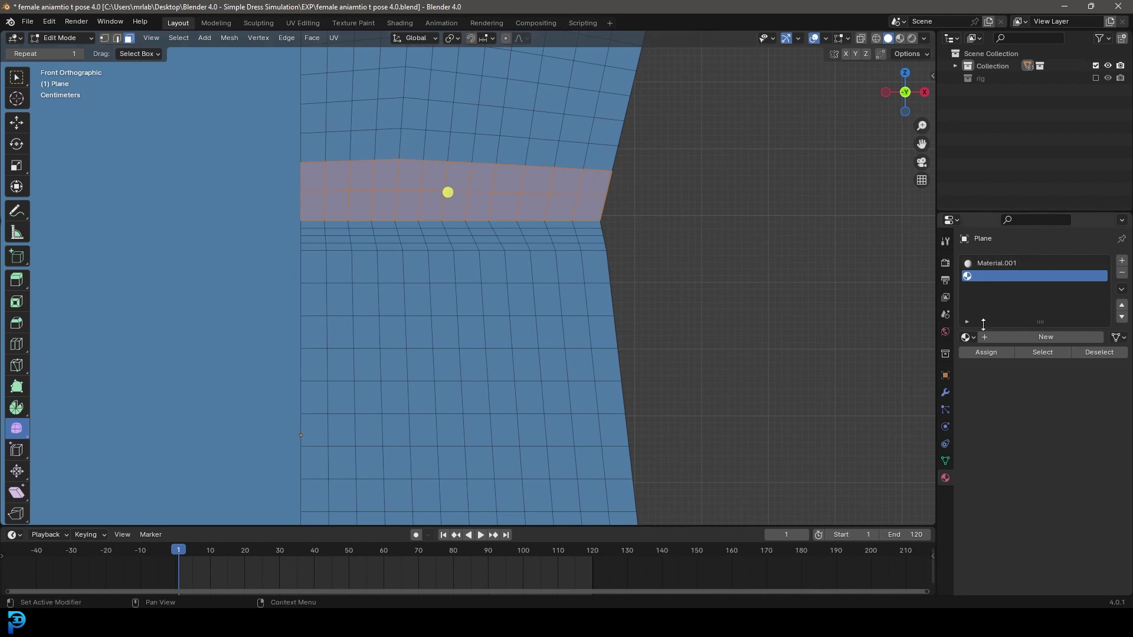
click(1014, 336)
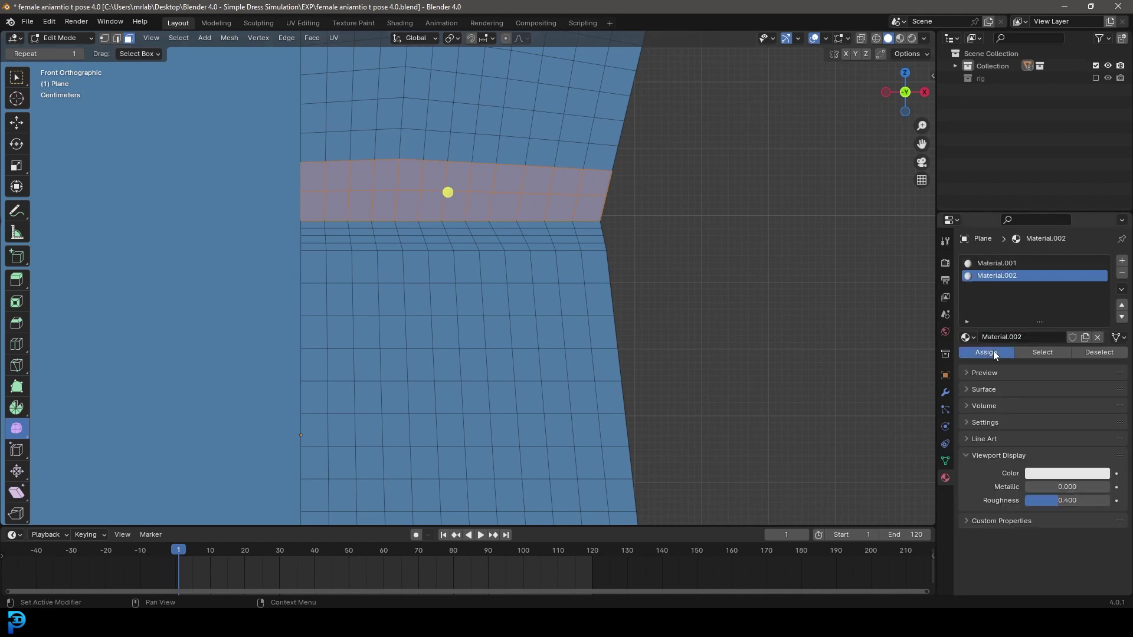
Assign the light grey Material.002 to the waist band faces
click(993, 352)
scroll(860, 412, down, 7)
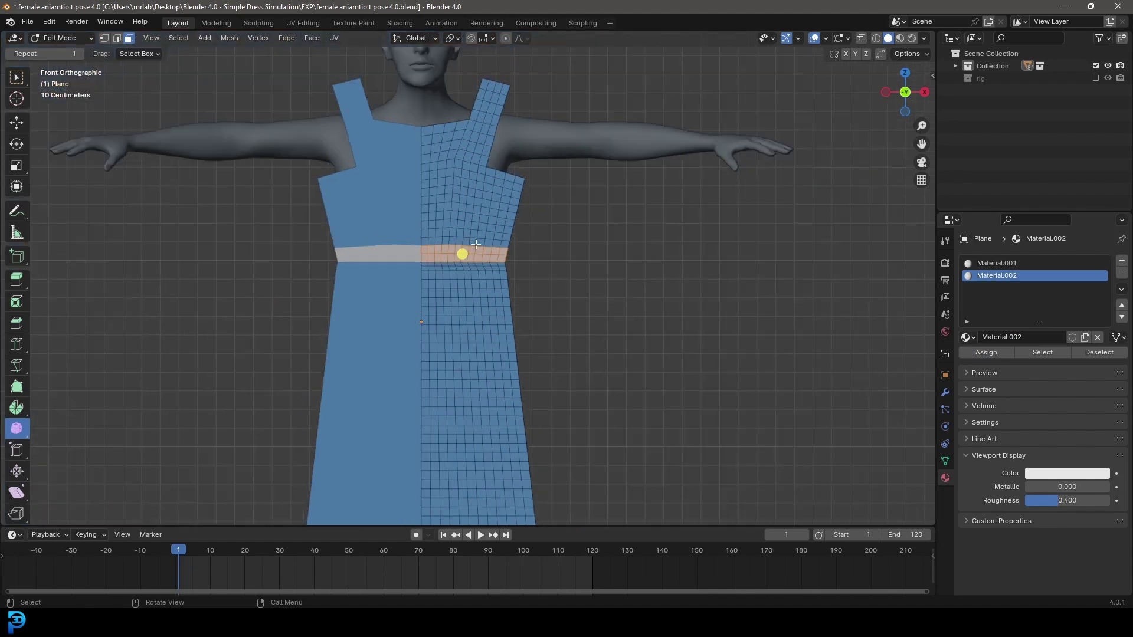
scroll(444, 295, up, 6)
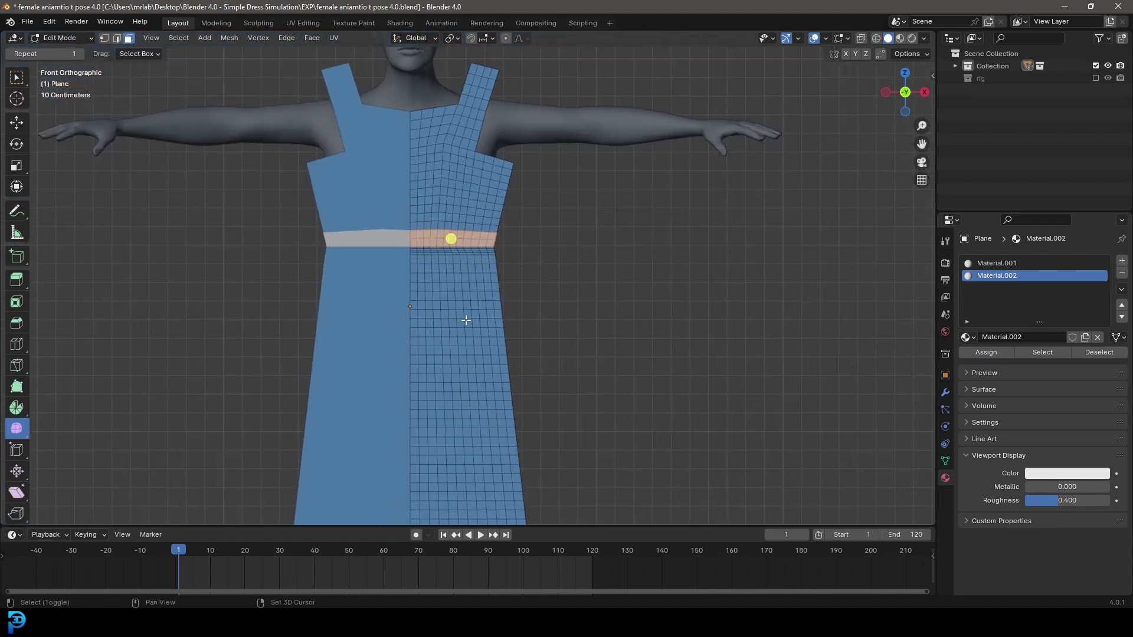
key(alt+a)
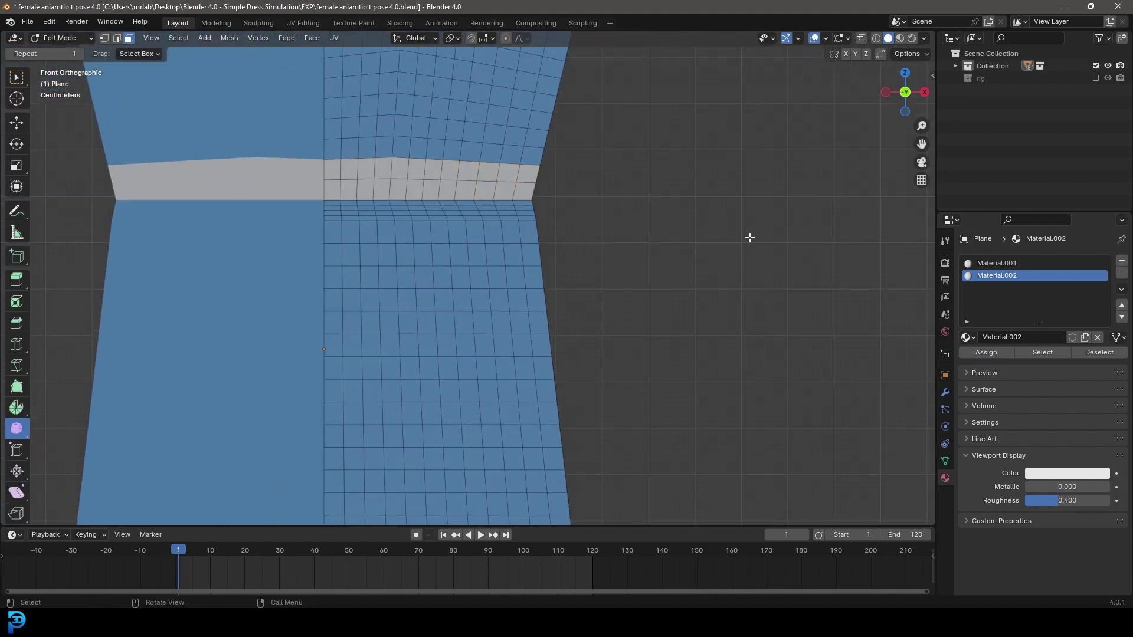
Add a third slot with new Material.003 and set its display colour to red
click(1122, 260)
click(1029, 342)
click(1076, 475)
click(1038, 387)
Assign red Material.003 to the thin face row just below the grey waist band
scroll(370, 344, up, 4)
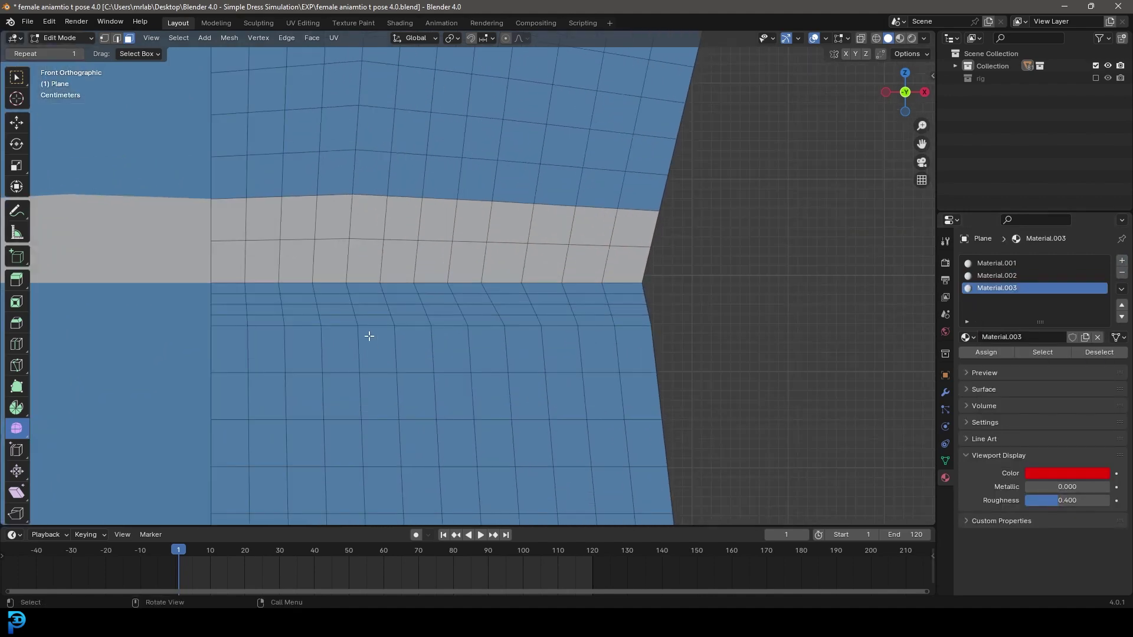
drag(209, 290, 691, 289)
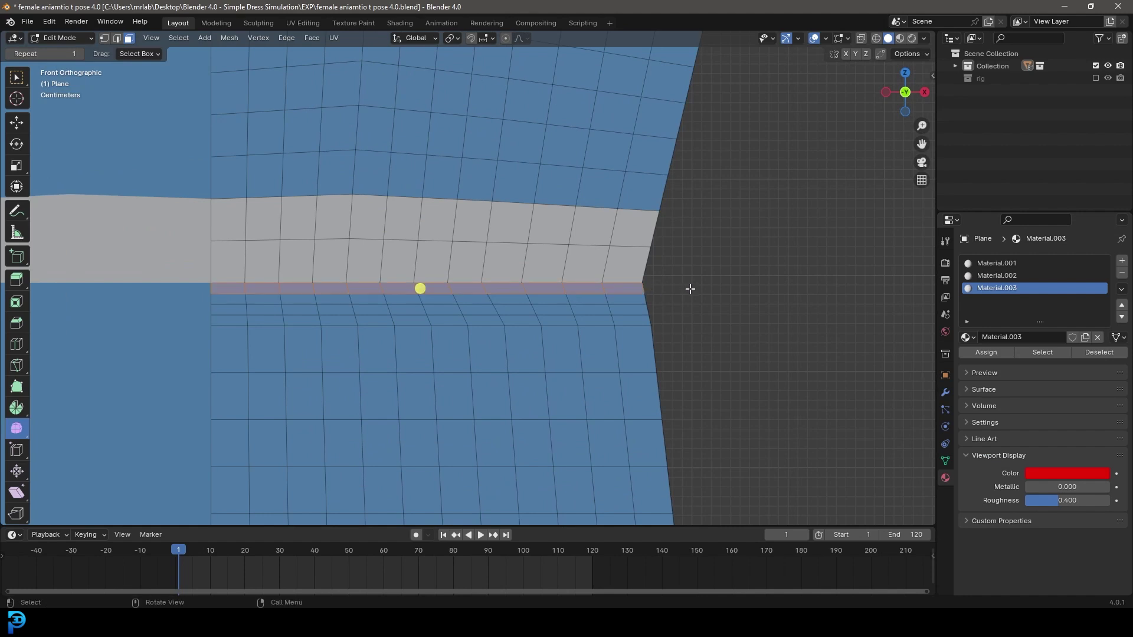
click(985, 352)
Raise the view, deselect the red row, and pick a skirt face just below the waist
scroll(385, 301, down, 5)
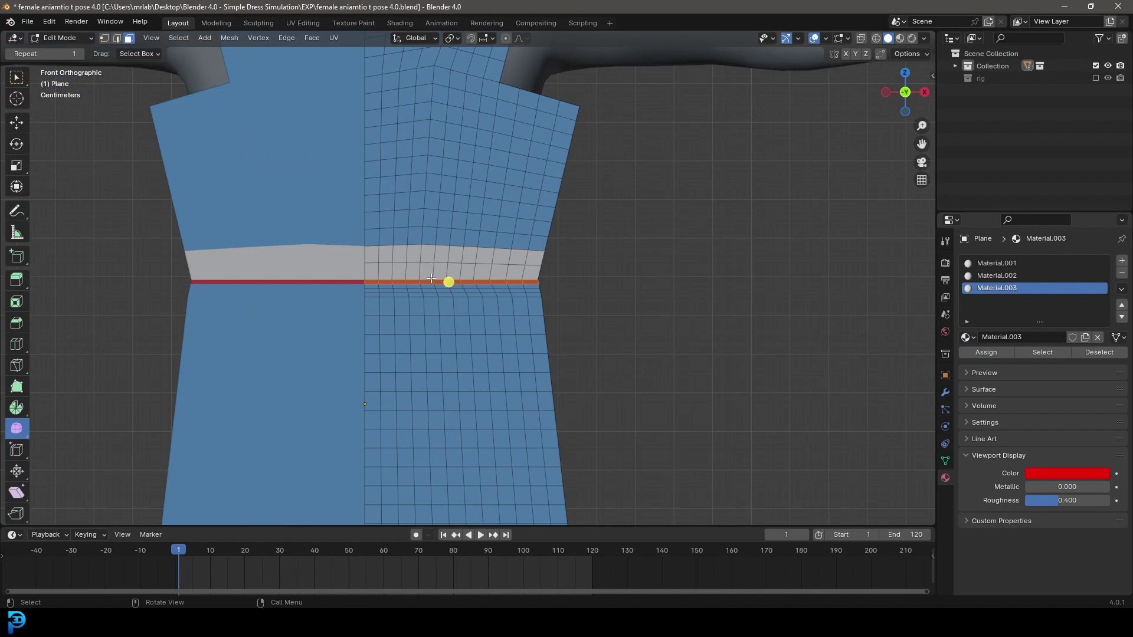
scroll(435, 310, up, 4)
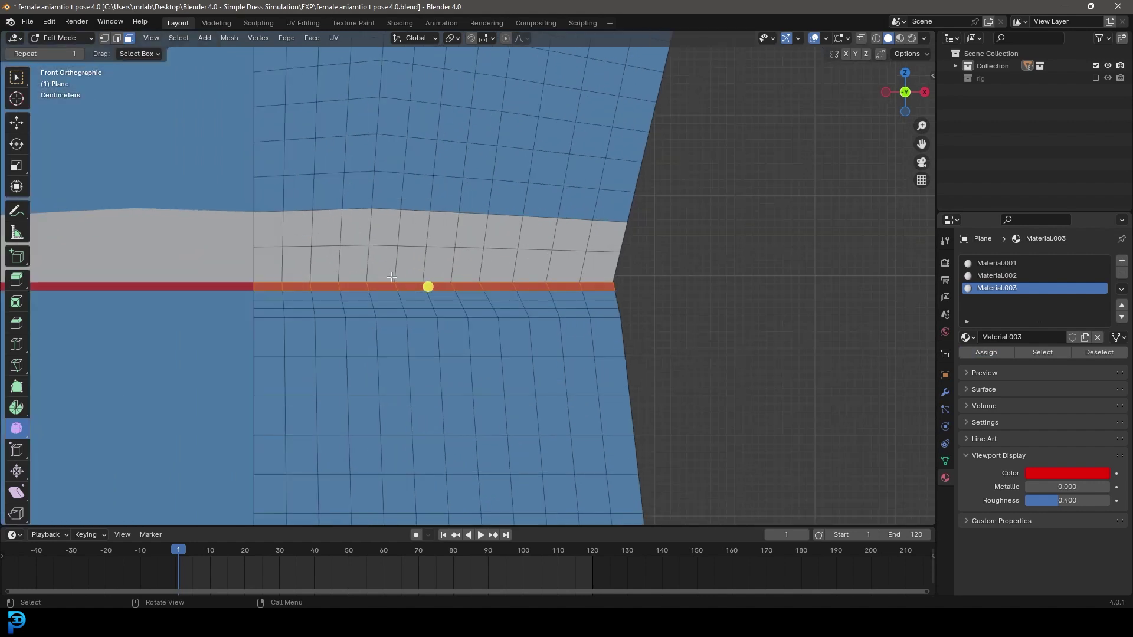
shift+middle_drag(383, 334, 350, 148)
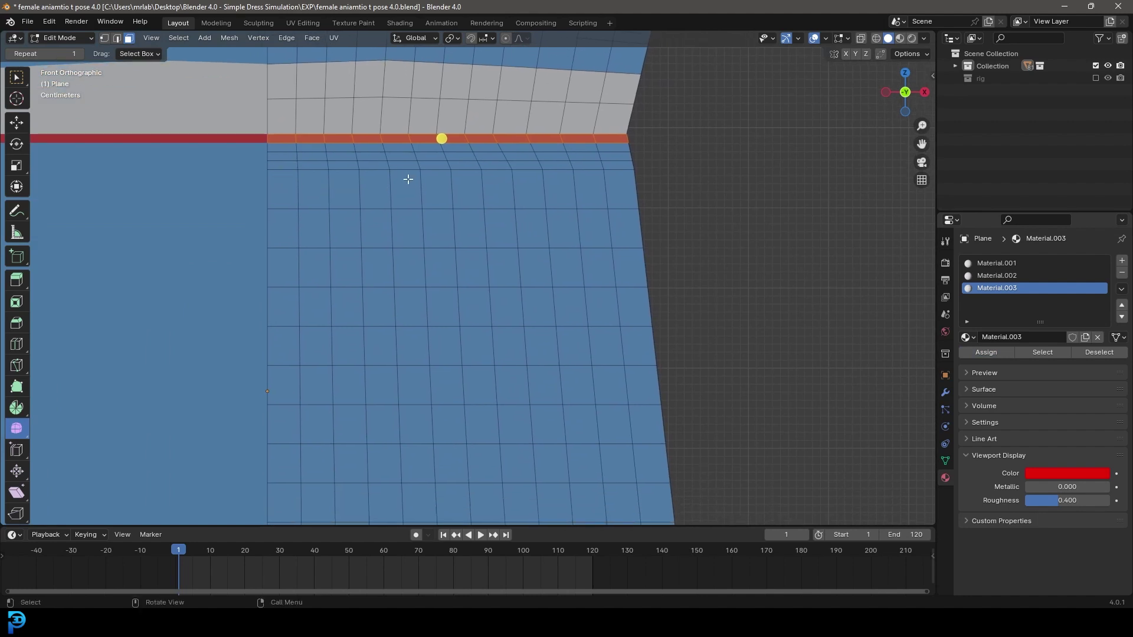
key(alt+a)
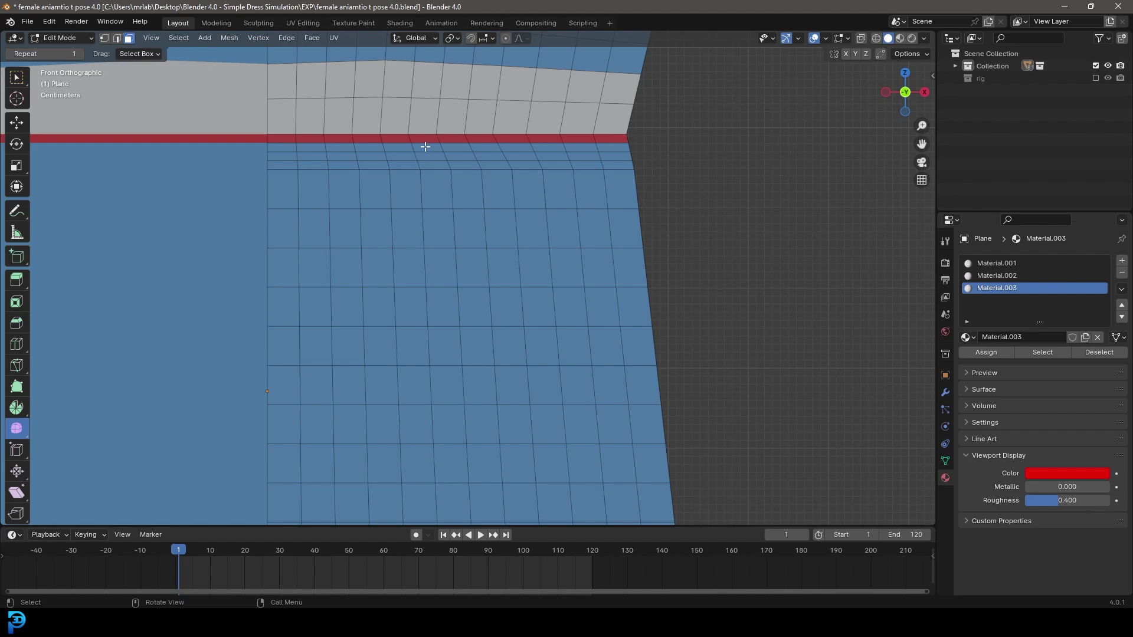
click(425, 147)
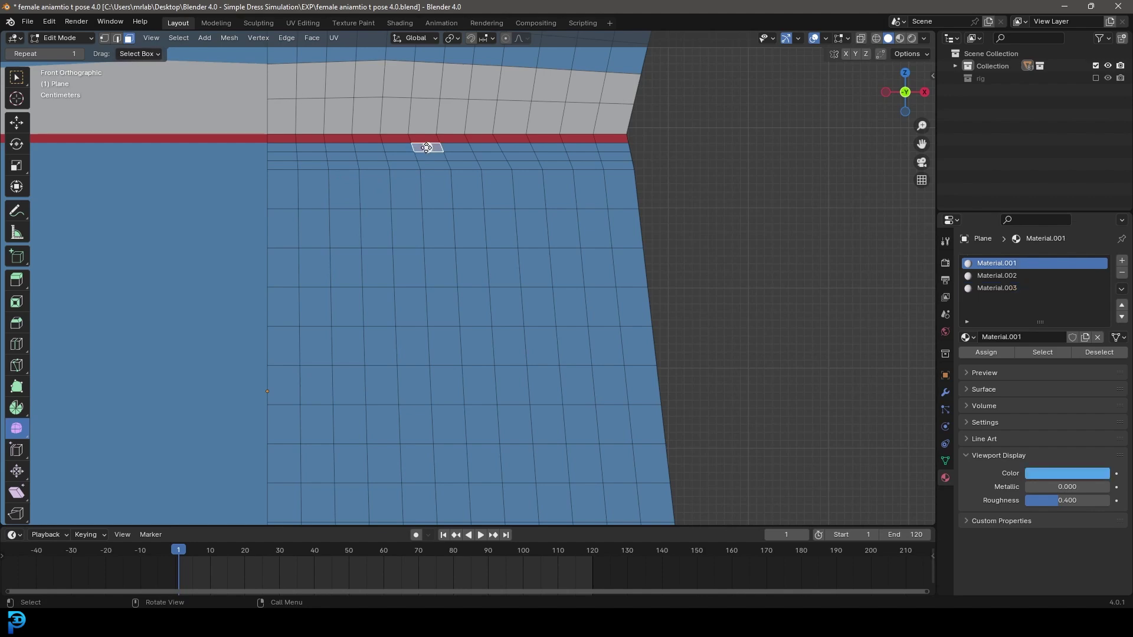
Turn a column of skirt faces from waist to hem into a red stripe with Material.003
ctrl+click(445, 340)
scroll(482, 471, down, 6)
shift+middle_drag(483, 470, 462, 147)
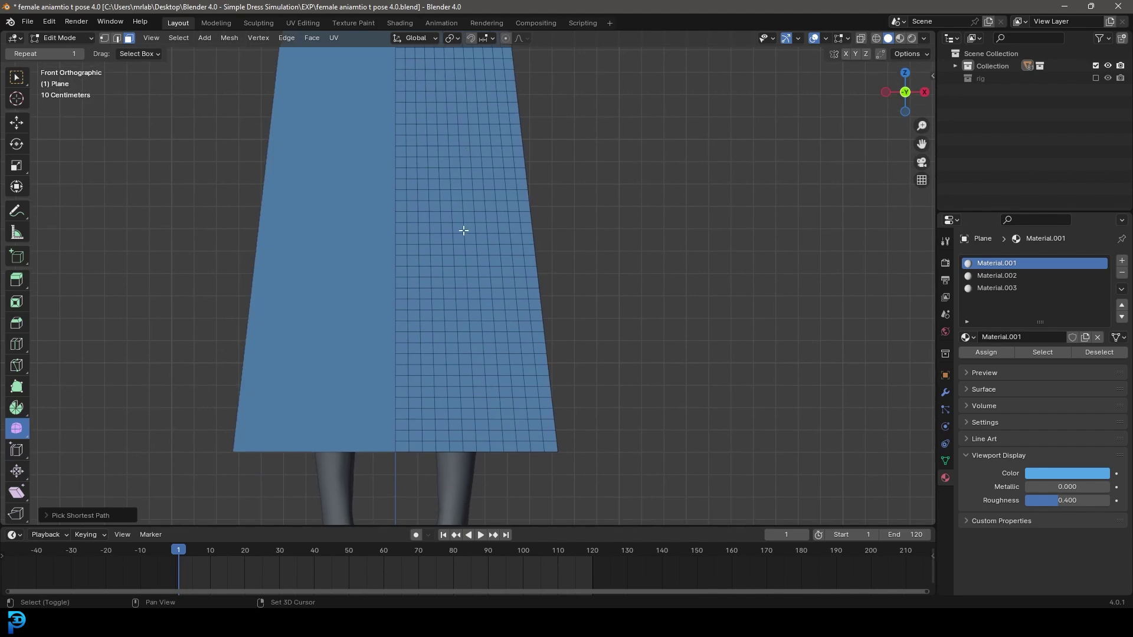
ctrl+click(466, 449)
scroll(466, 140, down, 6)
scroll(441, 189, up, 5)
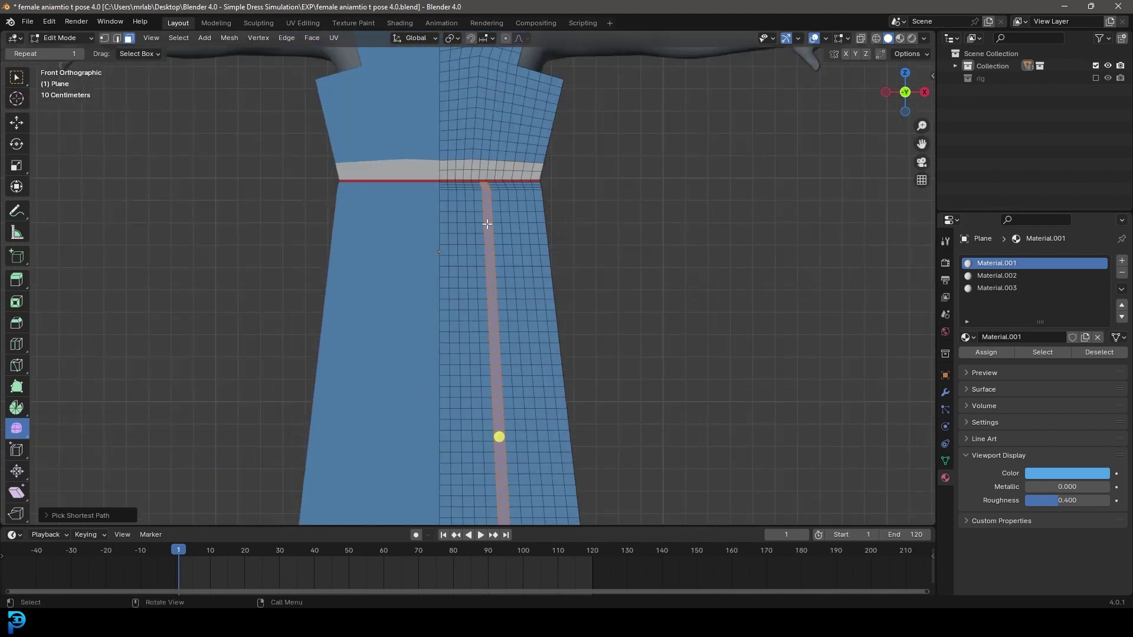
click(994, 288)
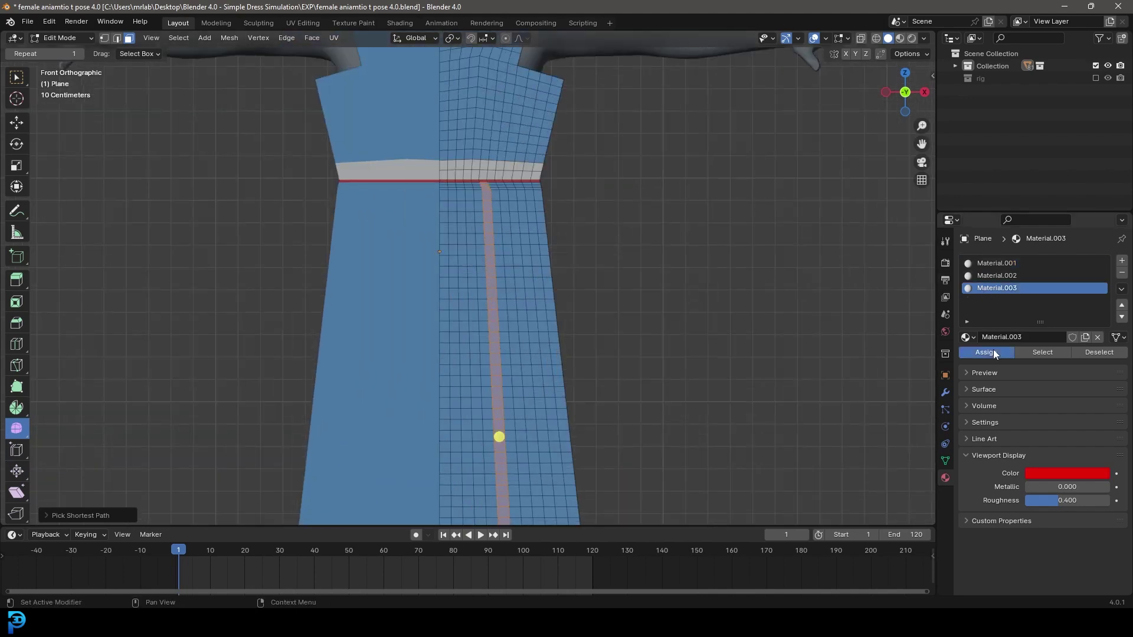
click(993, 352)
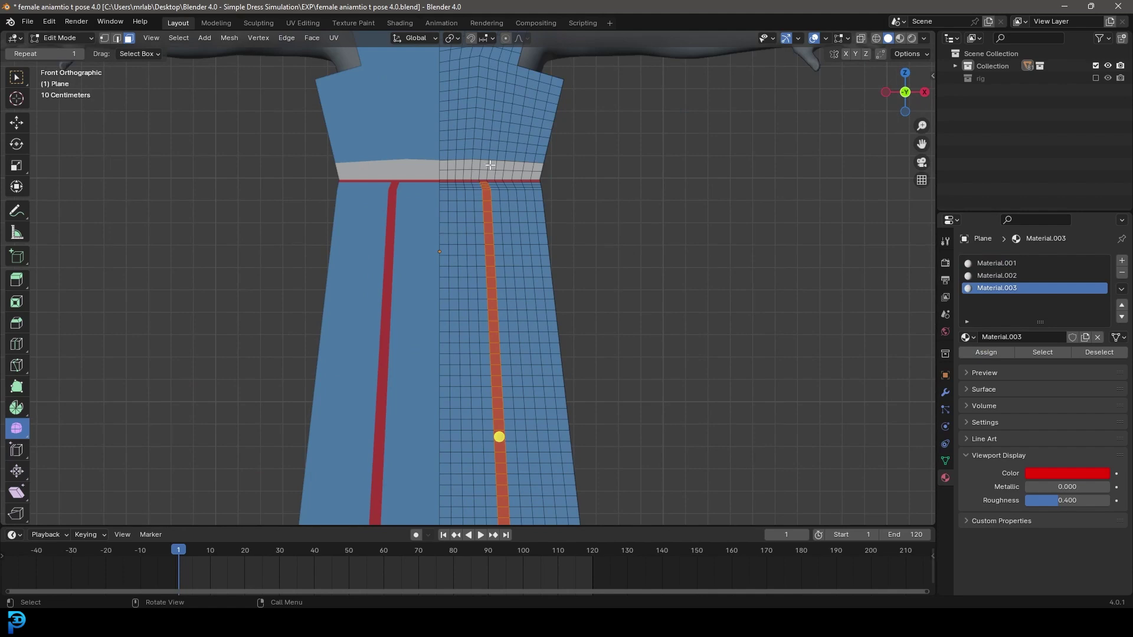
Inspect the mirrored red stripes, then brush-select the centre skirt faces from the hem upward
scroll(491, 167, down, 6)
middle_drag(555, 223, 477, 236)
scroll(476, 231, up, 3)
middle_drag(469, 286, 510, 266)
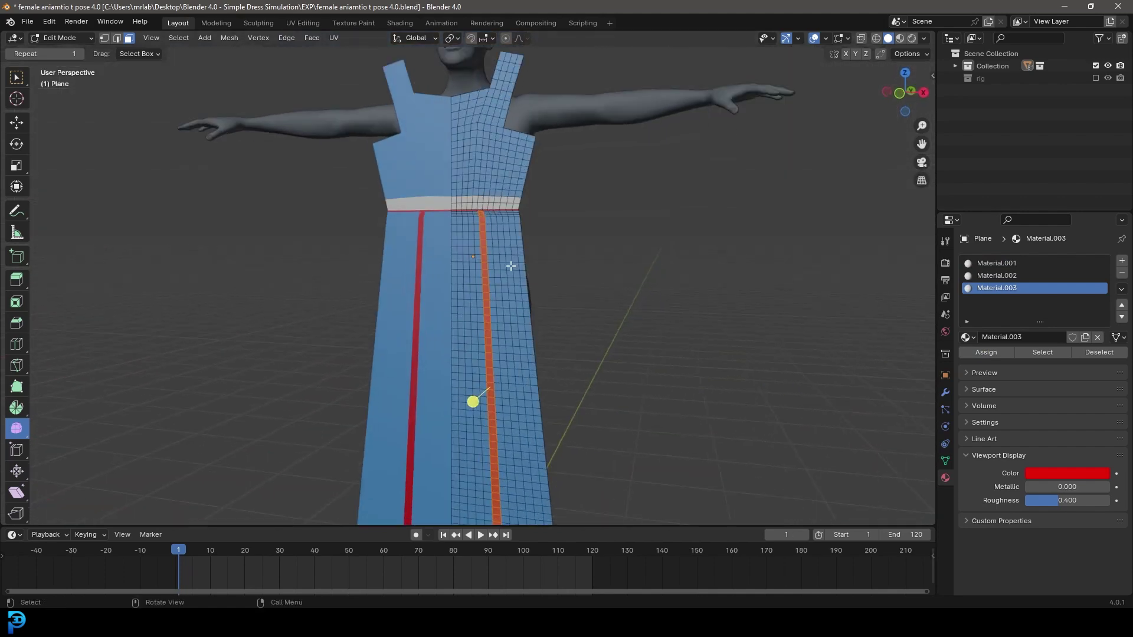
key(KP_1)
shift+middle_drag(526, 342, 520, 210)
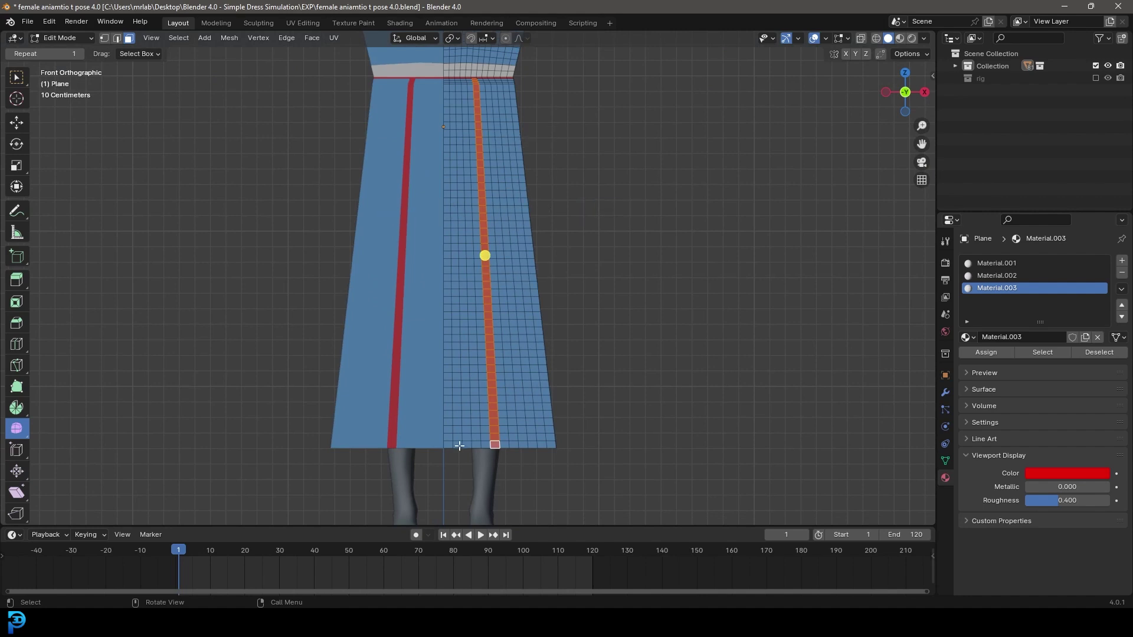
key(alt+a)
key(c)
mouse_move(449, 431)
mouse_down()
mouse_move(460, 427)
mouse_move(446, 204)
mouse_up()
key(Escape)
shift+middle_drag(454, 219, 480, 408)
scroll(479, 408, up, 2)
key(c)
scroll(481, 409, up, 1)
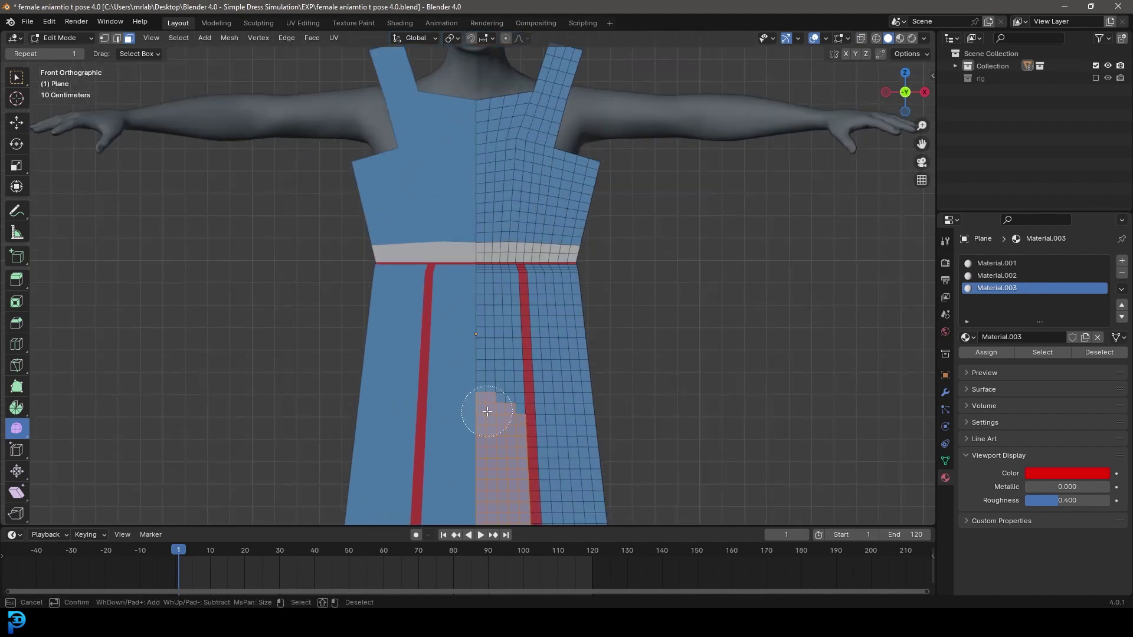
drag(490, 410, 490, 289)
Finish the centre panel selection, dropping the waistband faces and adding the upper corner faces
key(Escape)
scroll(523, 265, up, 6)
shift+middle_drag(540, 246, 478, 329)
scroll(487, 318, up, 2)
key(c)
shift+drag(513, 322, 407, 329)
mouse_move(567, 379)
shift+mouse_down()
mouse_move(565, 358)
mouse_move(567, 384)
shift+mouse_up()
right_click(545, 362)
Assign the white Material.002 to the centre front panel between the stripes
scroll(484, 413, down, 6)
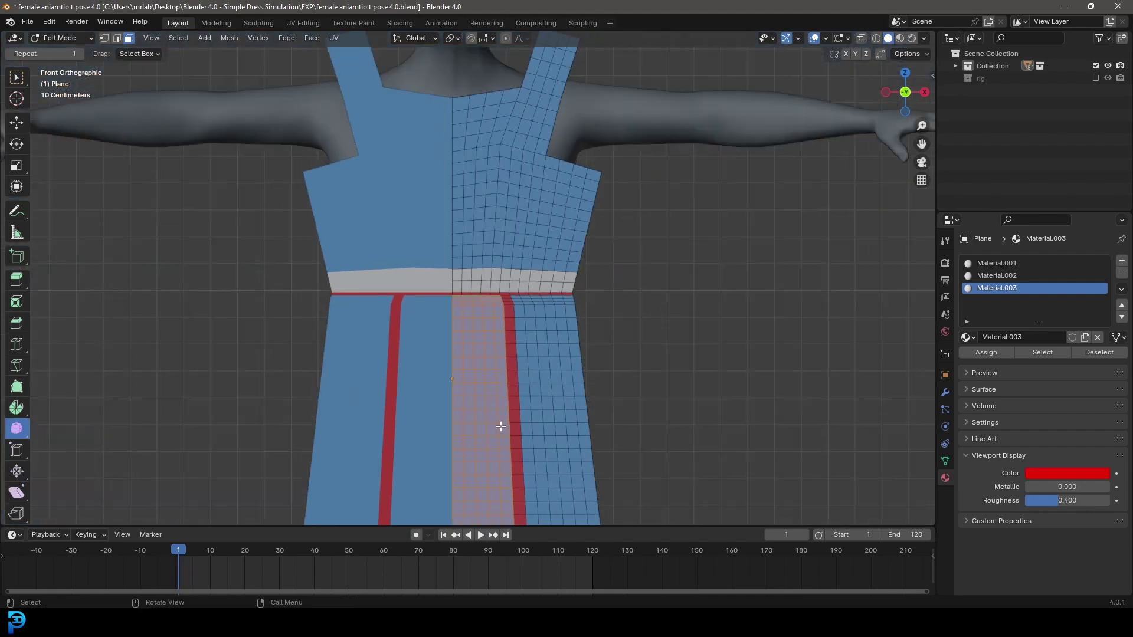
click(998, 276)
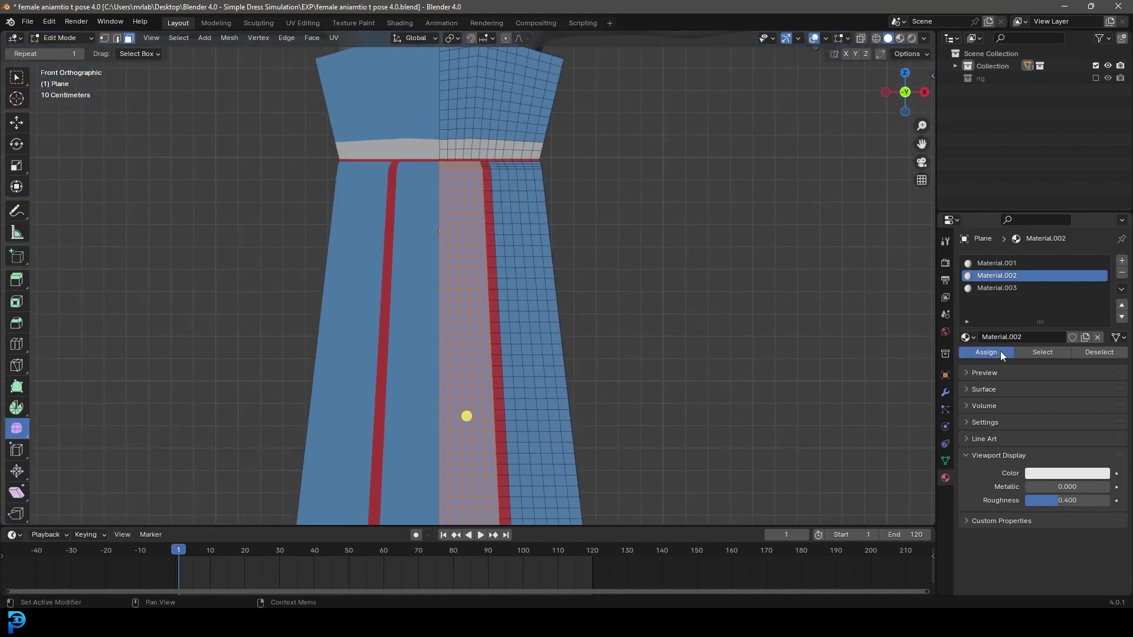
click(983, 353)
scroll(531, 307, down, 5)
middle_drag(531, 306, 542, 211)
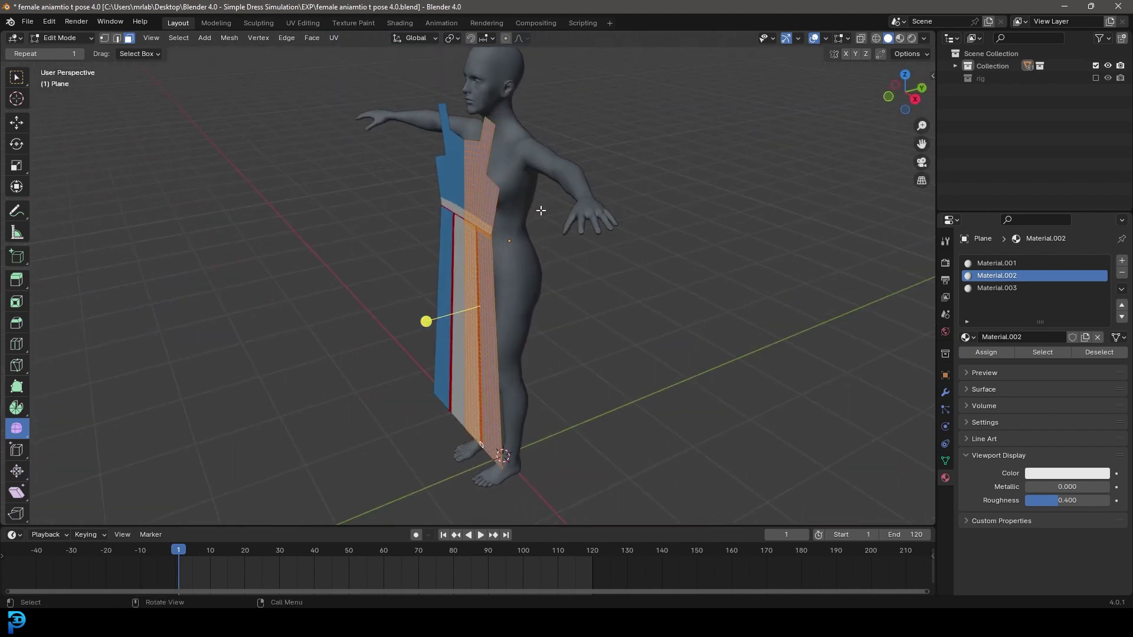
Extrude the dress faces and move the copy back along Y in wireframe right view
key(e)
click(621, 281)
middle_drag(607, 273, 571, 258)
key(KP_3)
key(z)
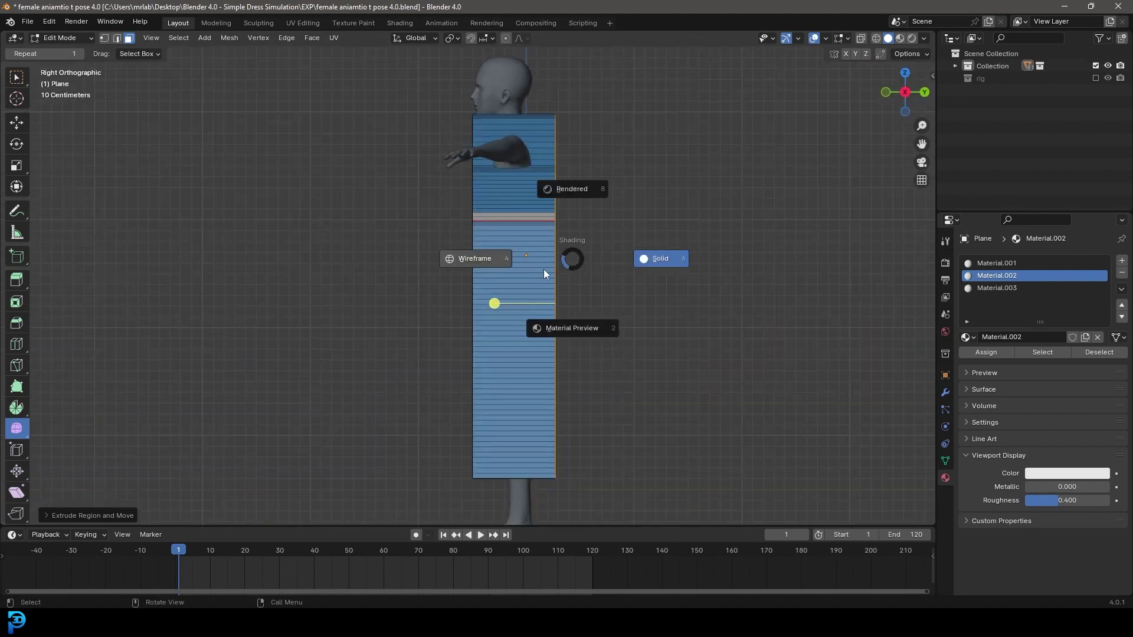
click(492, 261)
key(g)
key(y)
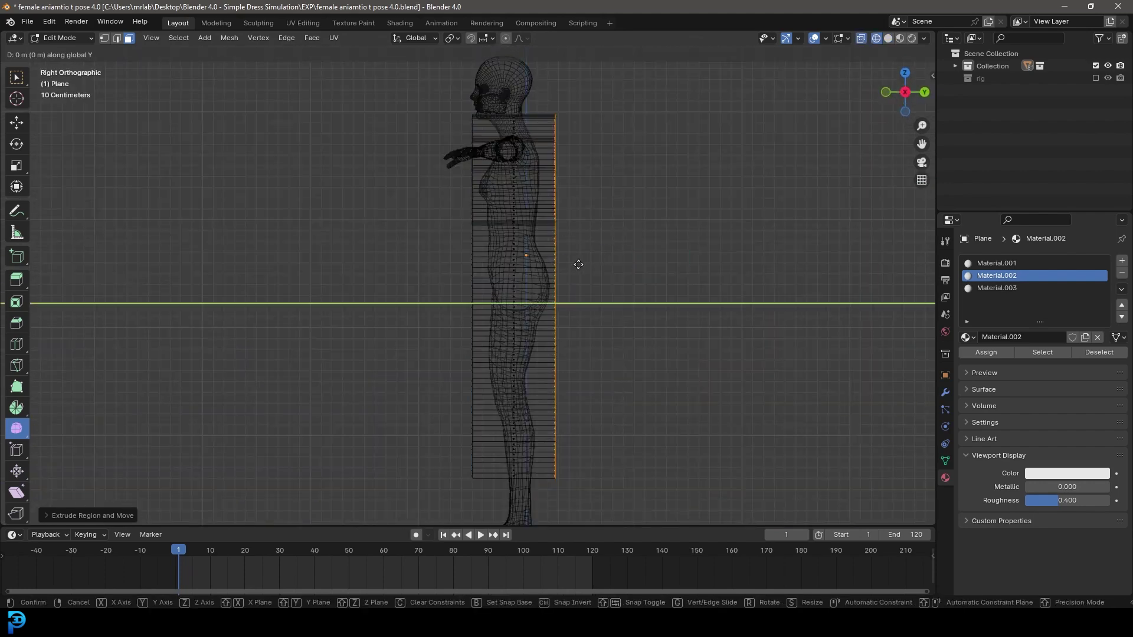
click(578, 269)
key(z)
click(685, 269)
mouse_move(559, 229)
middle_down()
mouse_move(595, 262)
mouse_move(640, 271)
middle_up()
scroll(640, 270, up, 2)
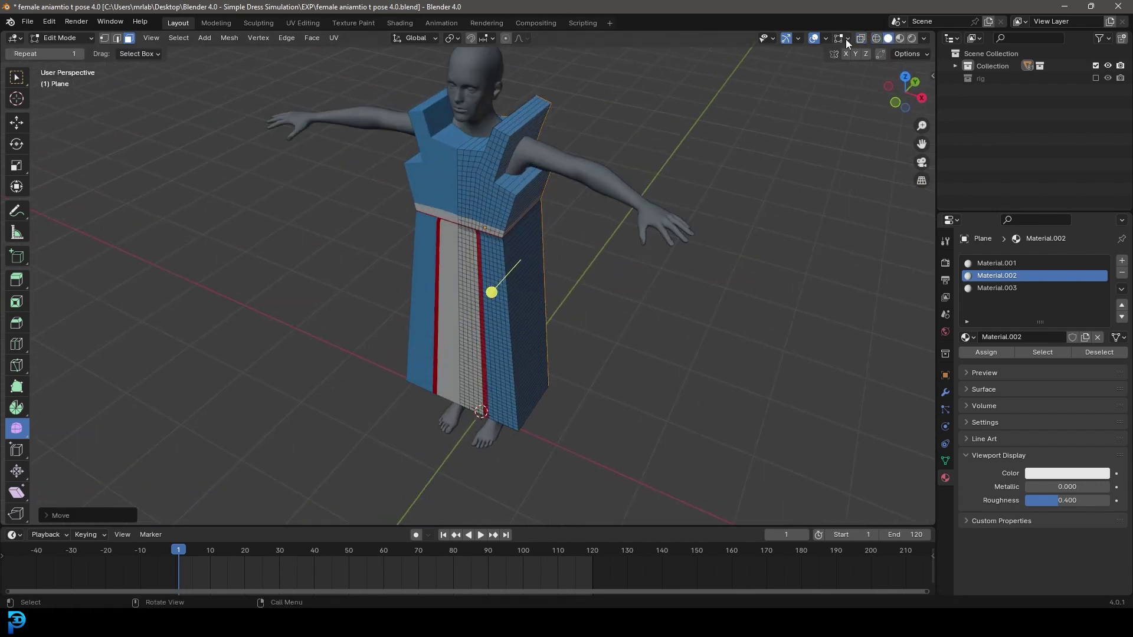
Check the extruded box's alignment around the figure in wireframe, then select the whole mesh
click(846, 39)
middle_drag(619, 224, 473, 178)
key(z)
click(413, 180)
mouse_move(522, 207)
middle_down()
mouse_move(579, 232)
mouse_move(622, 213)
mouse_move(565, 222)
middle_up()
key(z)
click(635, 222)
scroll(576, 210, up, 1)
key(a)
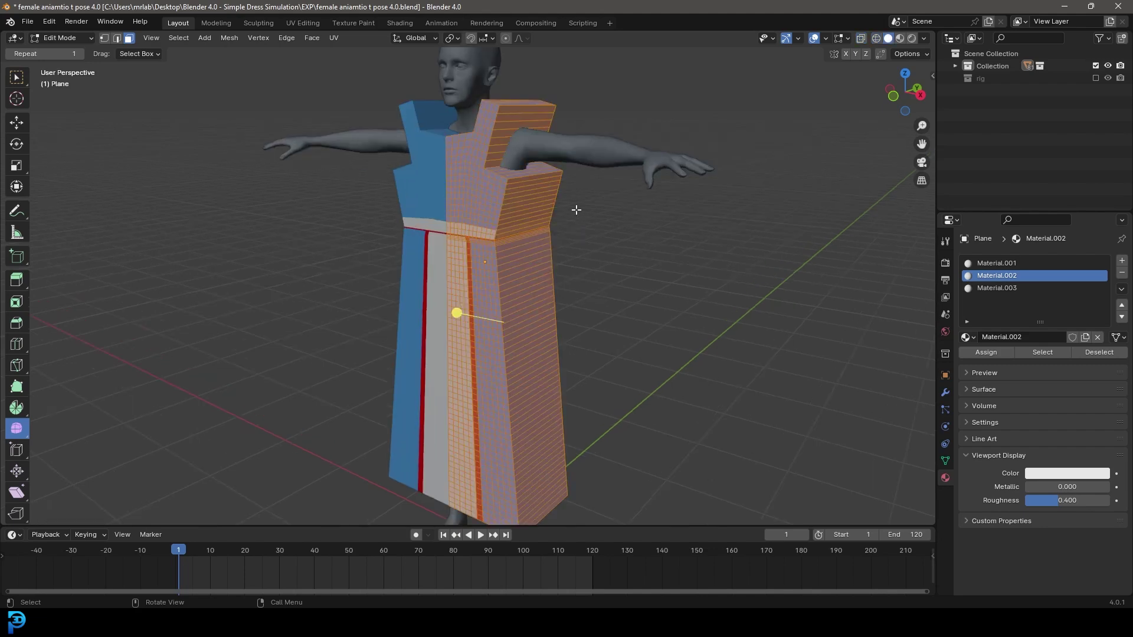
key(alt+n)
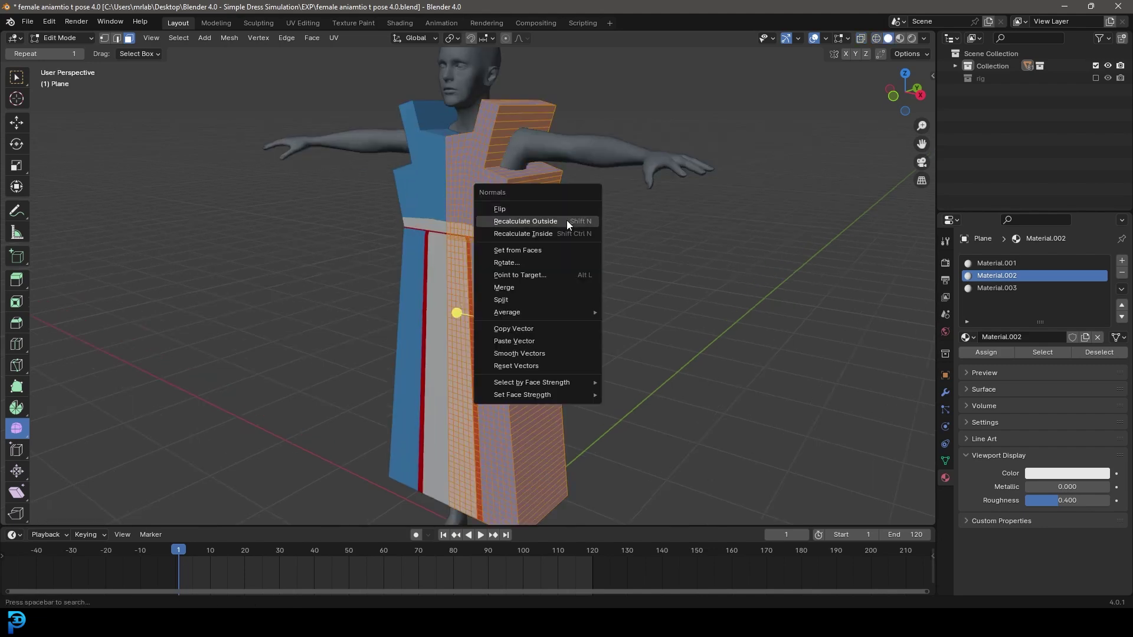
Recalculate the dress normals outside and hide the face normal lines in Overlays
click(543, 223)
middle_drag(613, 205, 729, 112)
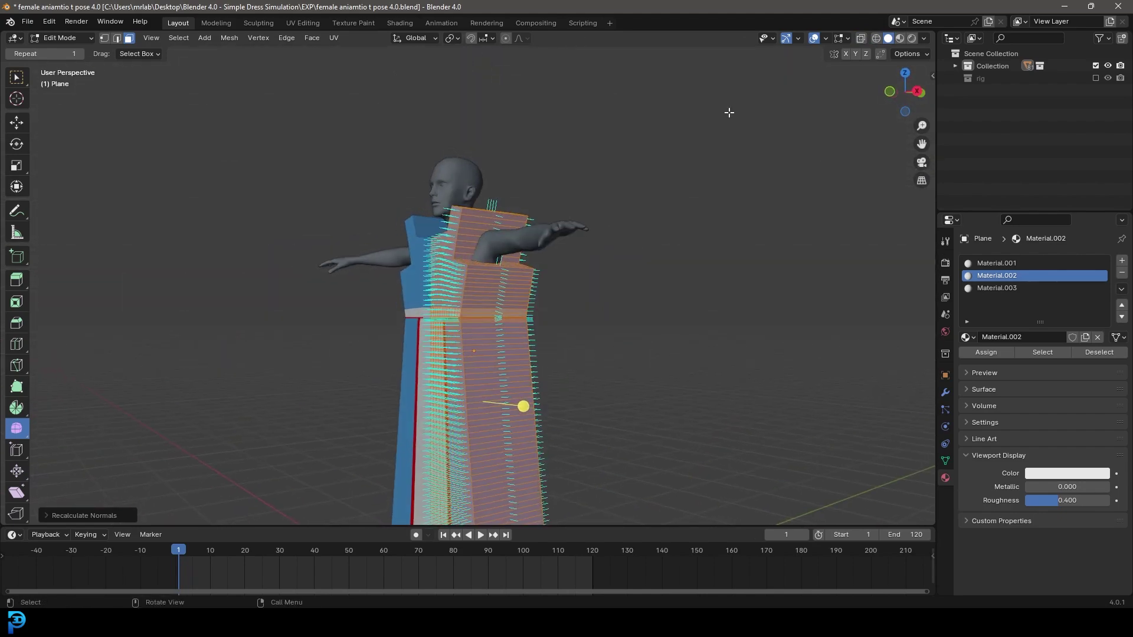
click(847, 39)
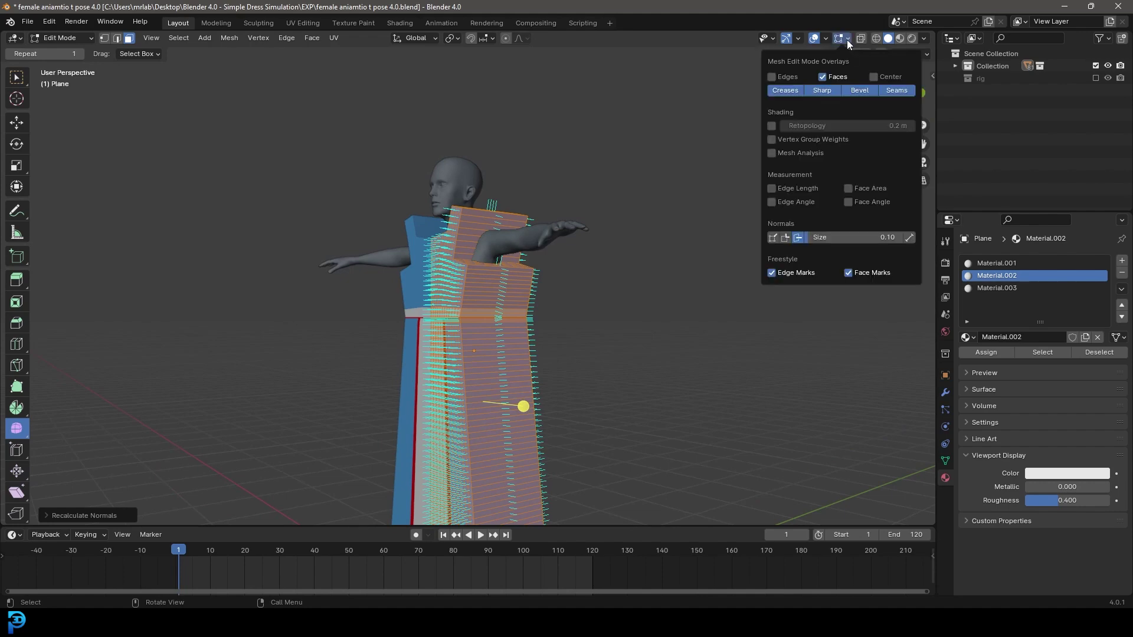
click(799, 238)
Select the dress's bottom faces from underneath and delete them to open the hem
scroll(525, 331, down, 1)
middle_drag(499, 330, 536, 336)
shift+middle_drag(520, 431, 496, 187)
middle_drag(499, 322, 123, 61)
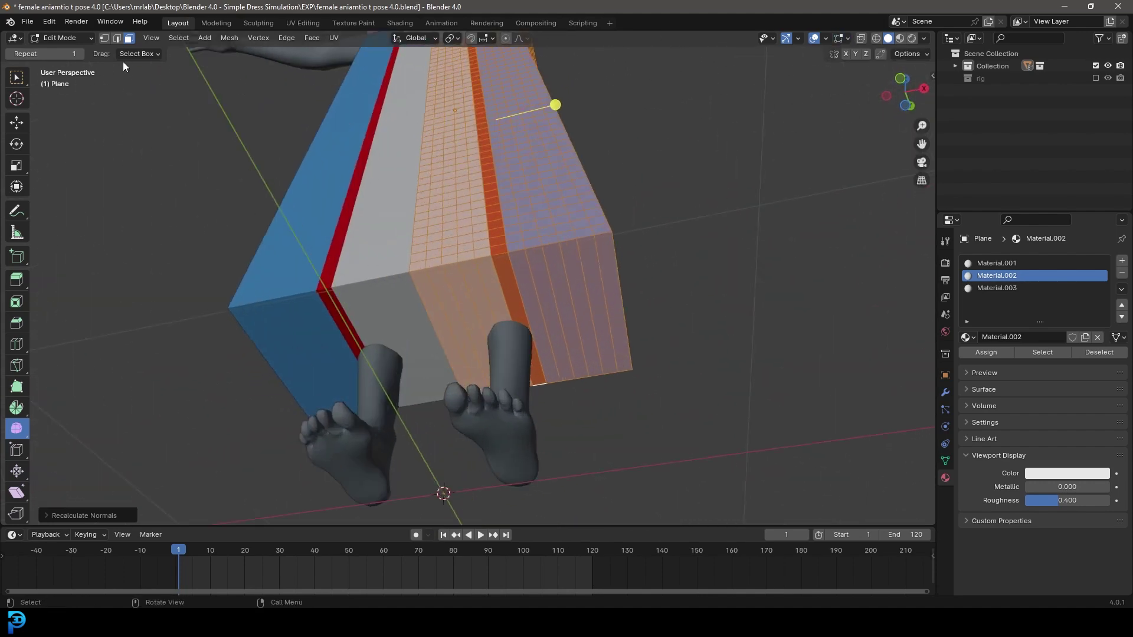
click(434, 307)
ctrl+click(611, 278)
middle_drag(611, 256, 571, 247)
key(x)
click(544, 273)
scroll(531, 204, down, 6)
middle_drag(529, 200, 618, 251)
Delete the faces along the top of the first shoulder strap
click(619, 303)
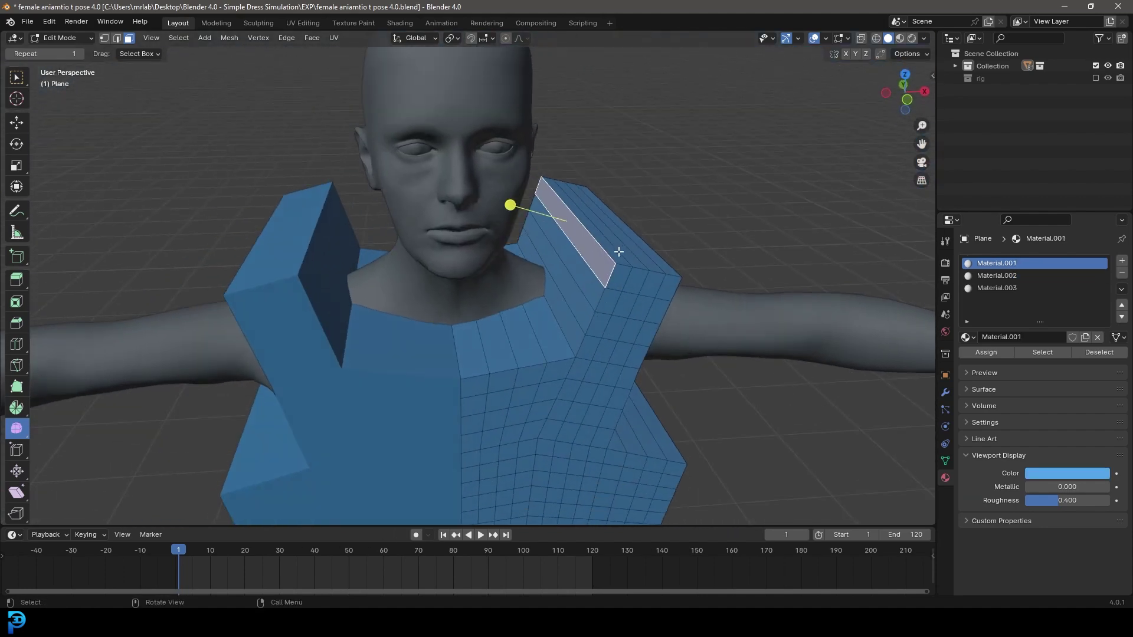
ctrl+click(462, 342)
middle_drag(463, 342, 569, 324)
scroll(569, 324, up, 4)
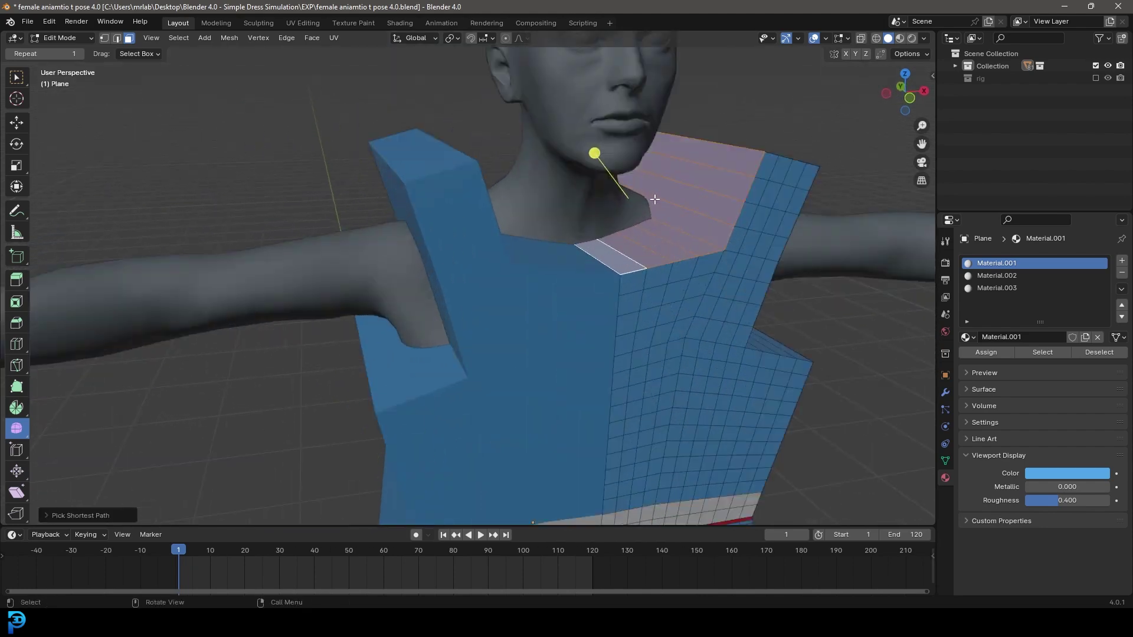
key(x)
click(612, 200)
Delete the other strap's top faces, its inner flap faces and the underarm strip
scroll(664, 261, down, 5)
middle_drag(664, 260, 408, 317)
scroll(407, 316, up, 4)
click(230, 249)
middle_drag(229, 251, 322, 232)
scroll(322, 232, up, 5)
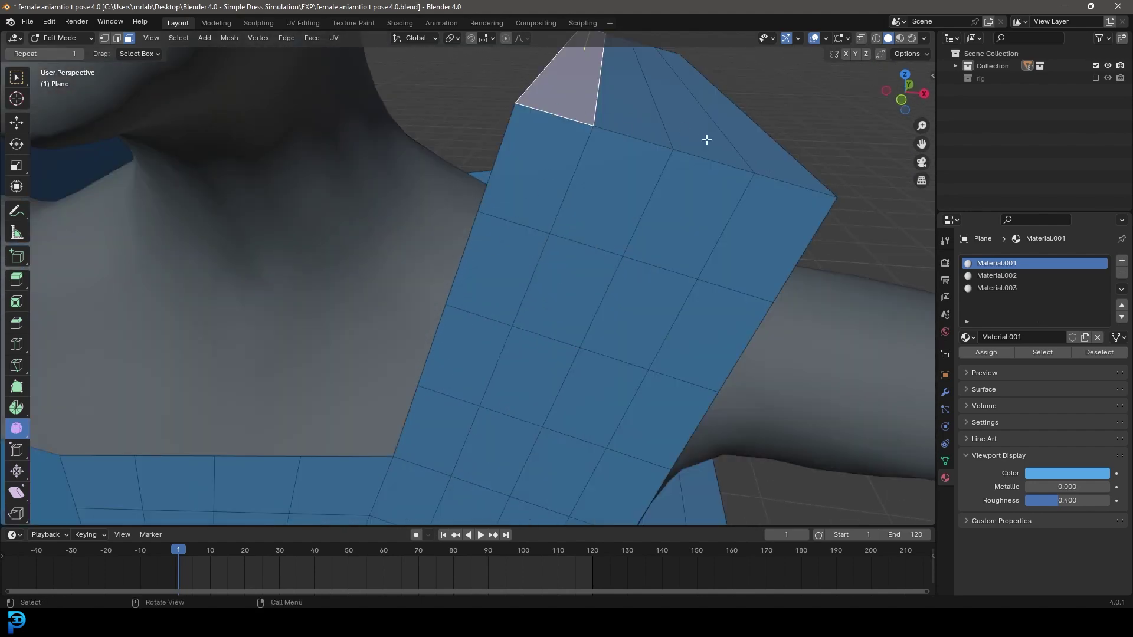
scroll(682, 129, down, 8)
click(277, 191)
middle_drag(277, 191, 277, 192)
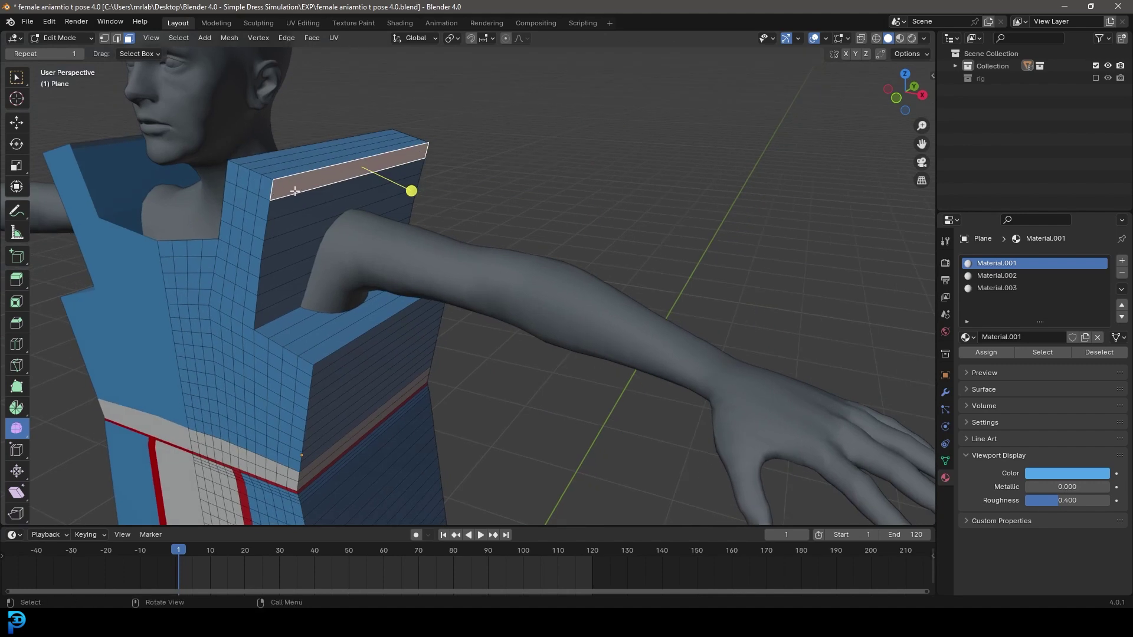
ctrl+click(290, 307)
ctrl+click(337, 340)
middle_drag(337, 341, 387, 330)
middle_drag(473, 292, 496, 193)
key(x)
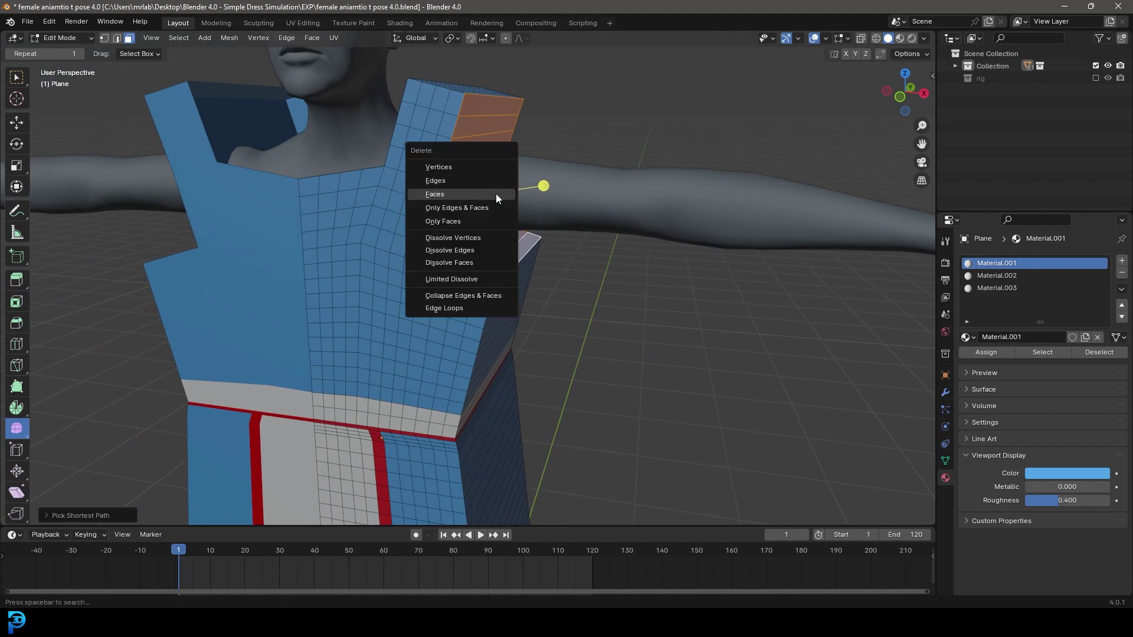
click(466, 192)
In a right-side wireframe view, box-select the dress side faces from feet to shoulders
scroll(497, 249, down, 5)
scroll(498, 249, down, 3)
middle_drag(430, 271, 426, 200)
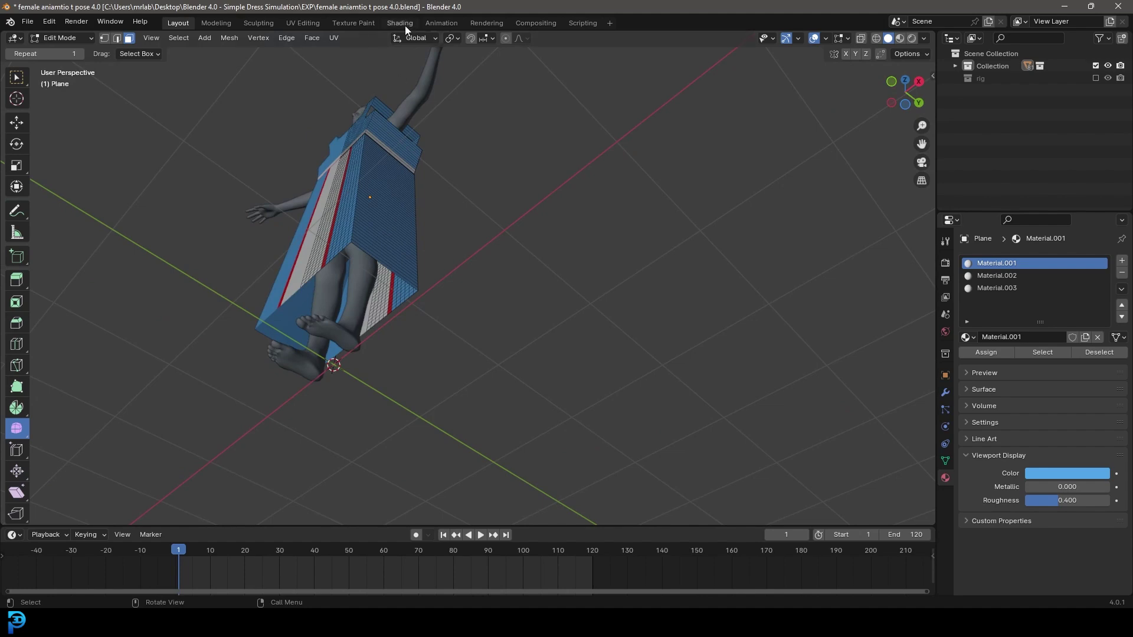
middle_drag(408, 97, 401, 231)
scroll(393, 248, up, 4)
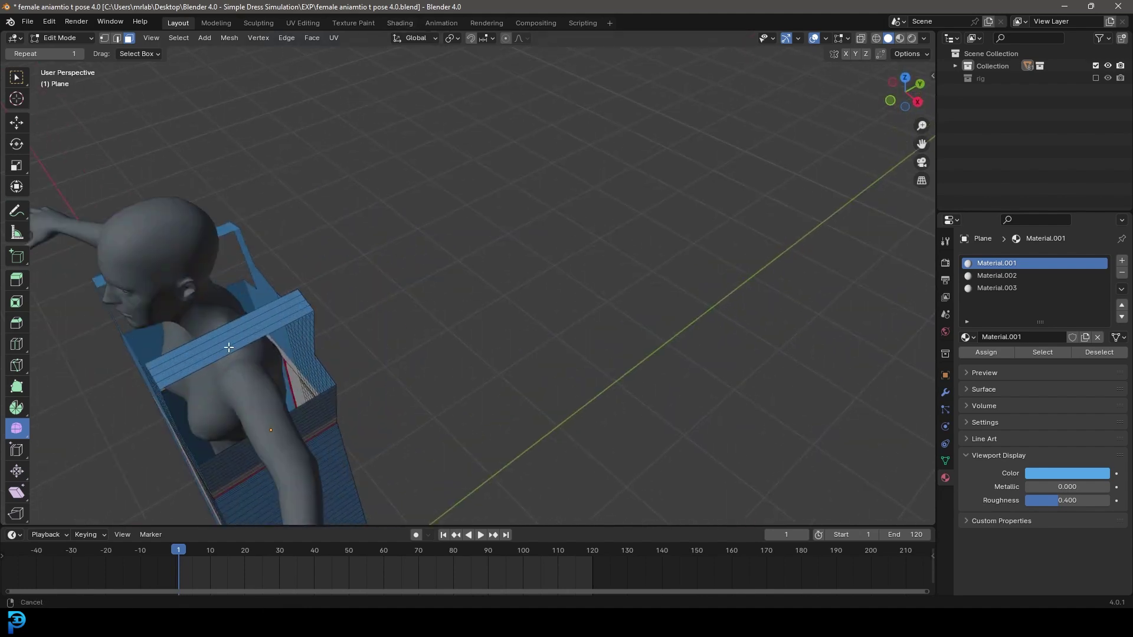
shift+middle_drag(228, 344, 423, 281)
scroll(422, 281, up, 1)
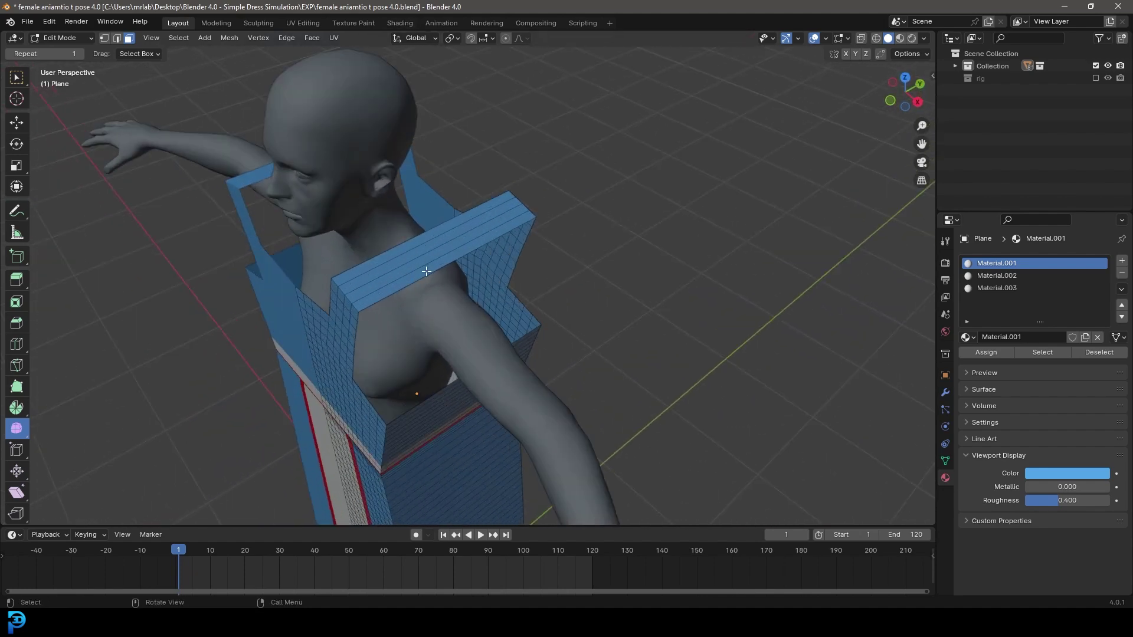
key(KP_3)
key(z)
click(318, 268)
scroll(383, 309, down, 3)
drag(366, 472, 414, 104)
Back in solid shading, delete only the selected side faces, leaving the dress sides open
mouse_move(416, 109)
middle_down()
mouse_move(453, 158)
mouse_move(502, 164)
mouse_move(519, 198)
mouse_move(581, 220)
mouse_move(694, 176)
mouse_move(575, 157)
middle_up()
key(z)
click(531, 169)
scroll(581, 219, up, 3)
key(x)
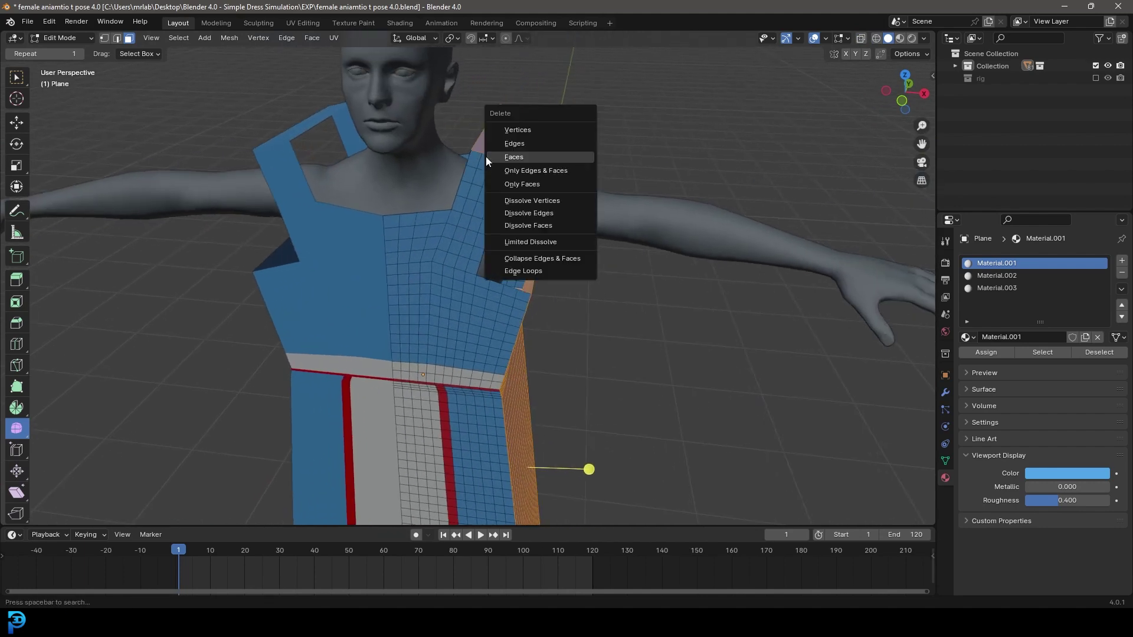
click(562, 186)
scroll(561, 185, down, 6)
middle_drag(561, 185, 519, 304)
scroll(518, 303, up, 5)
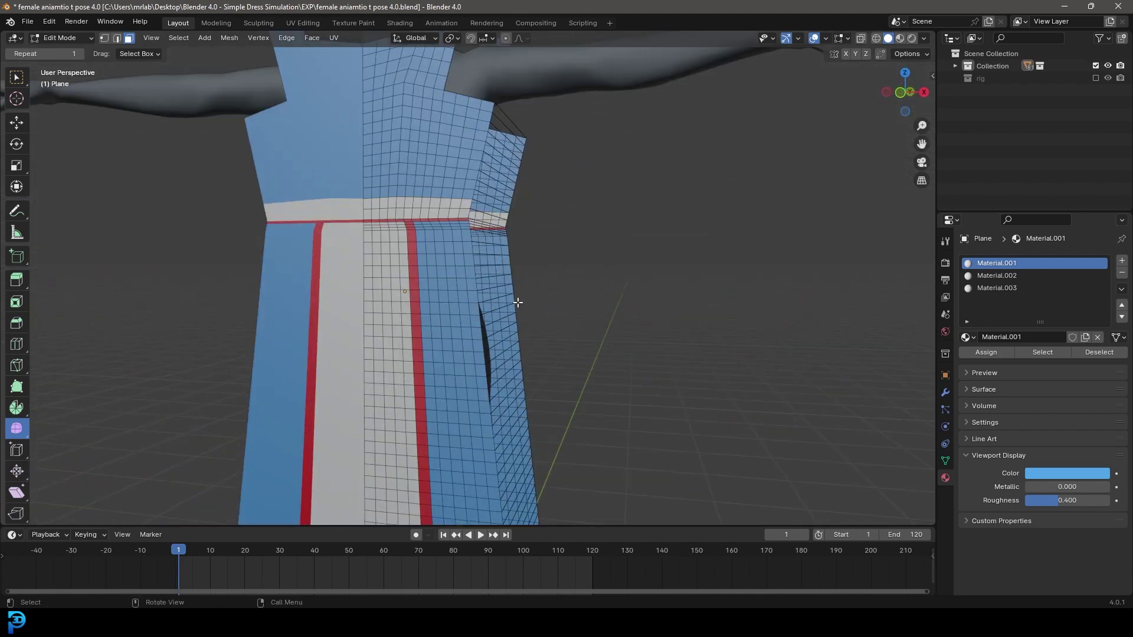
key(KP_1)
scroll(537, 240, up, 4)
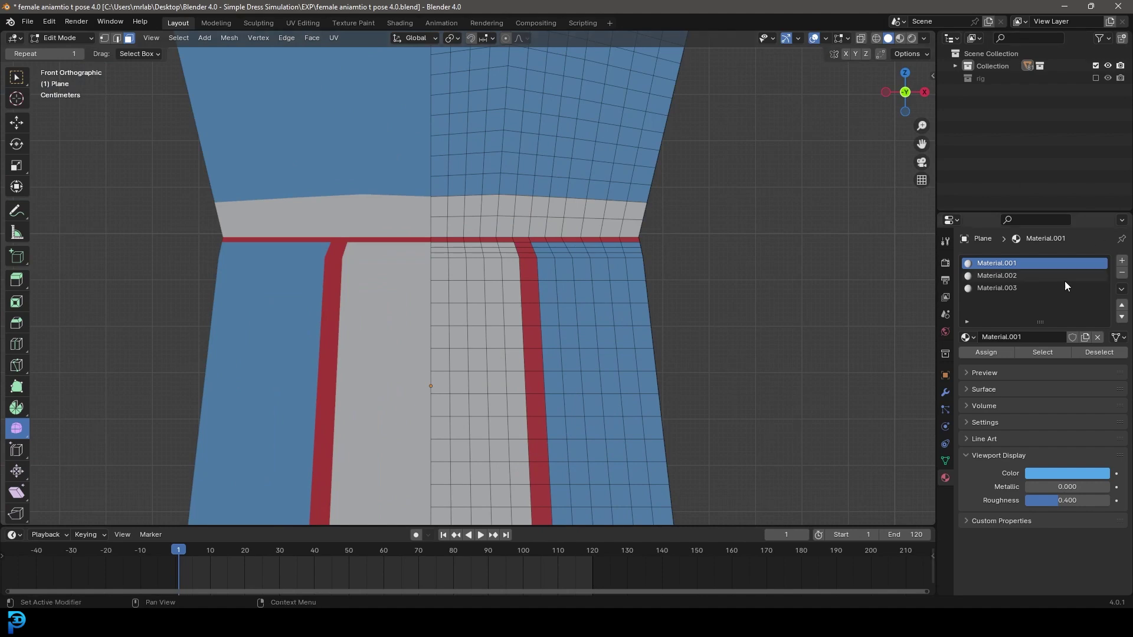
Select every Material.003 red stripe face and delete only those faces
click(994, 288)
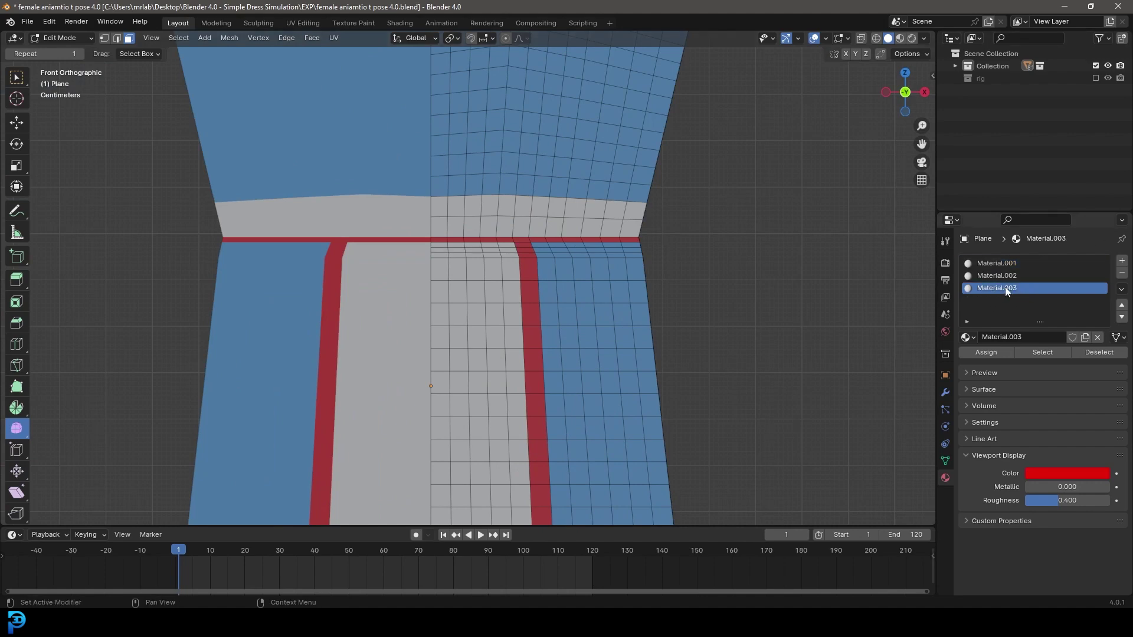
click(1044, 351)
scroll(597, 344, down, 5)
middle_drag(431, 455, 462, 395)
middle_drag(460, 266, 577, 303)
scroll(576, 303, up, 5)
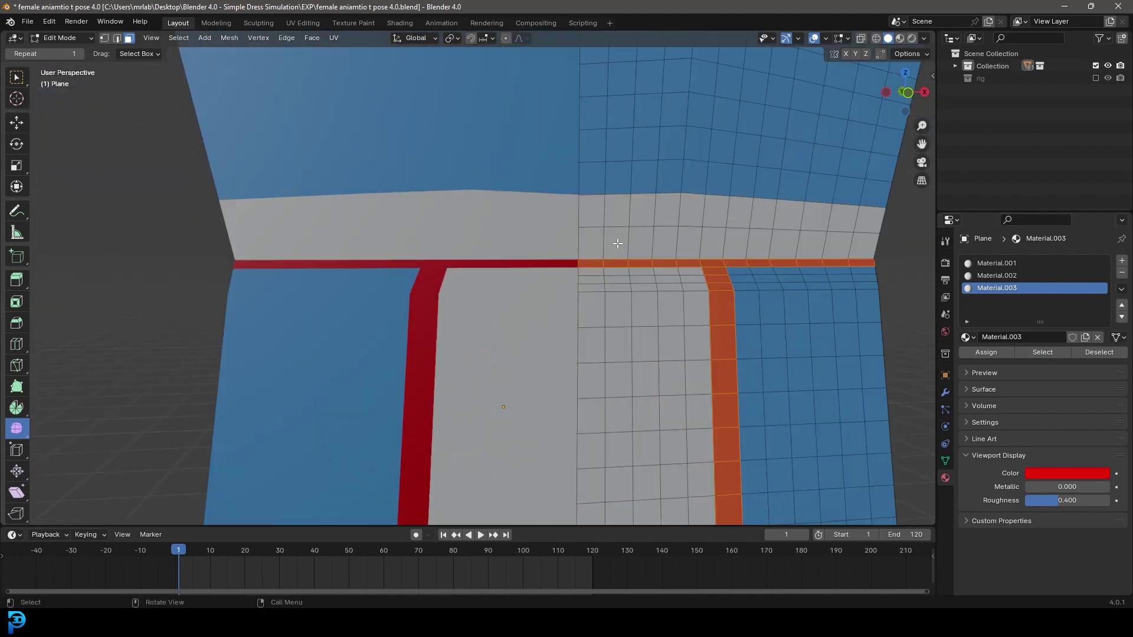
key(x)
click(582, 244)
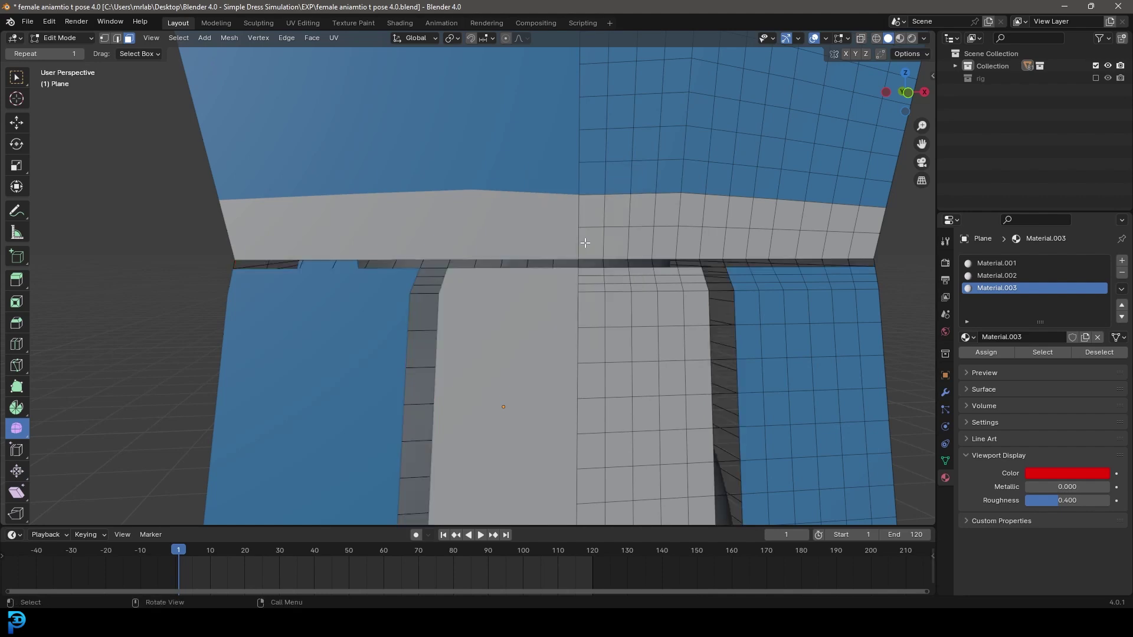
scroll(576, 276, down, 8)
middle_drag(576, 277, 520, 313)
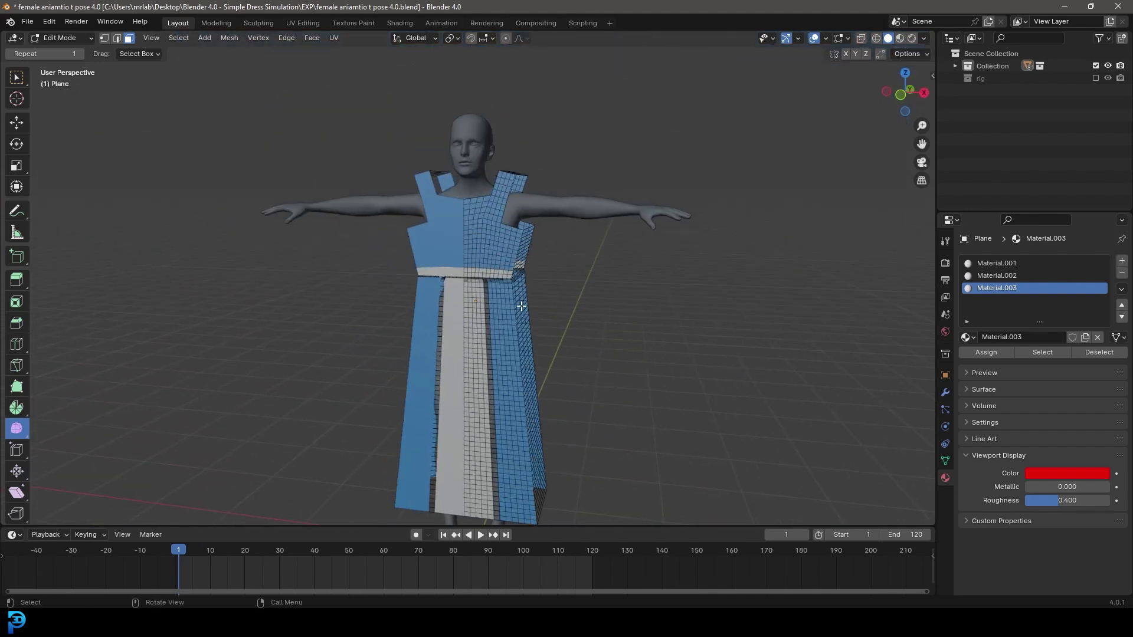
scroll(521, 305, up, 8)
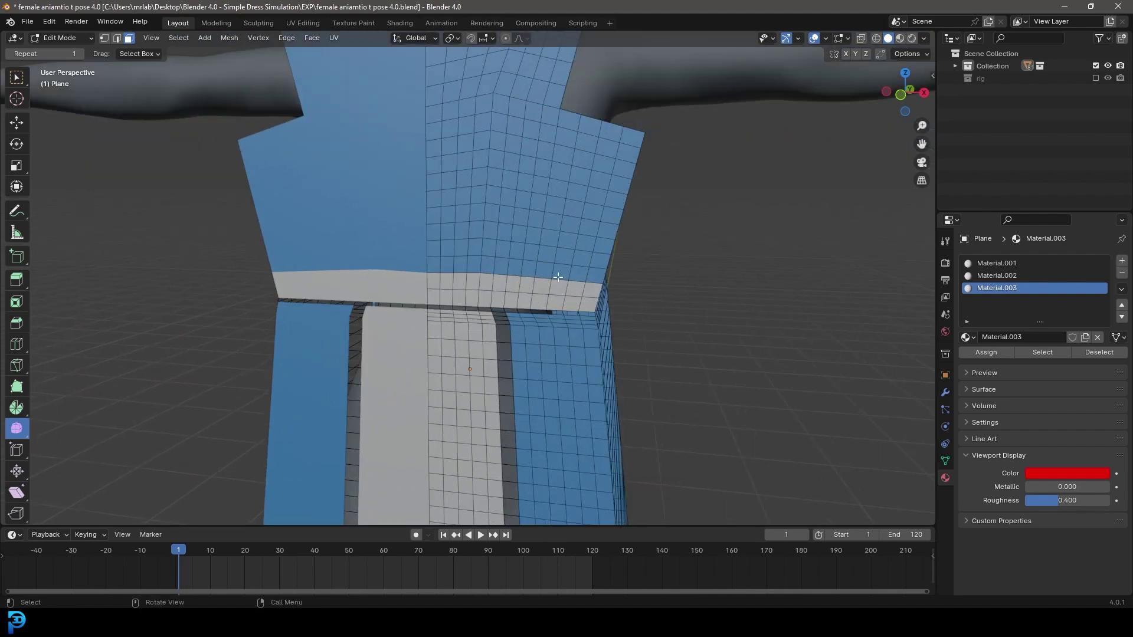
Add two loop cuts to the dress, one across the bodice and one just above the waistband
scroll(512, 251, up, 4)
middle_drag(506, 252, 472, 251)
key(ctrl+r)
click(583, 222)
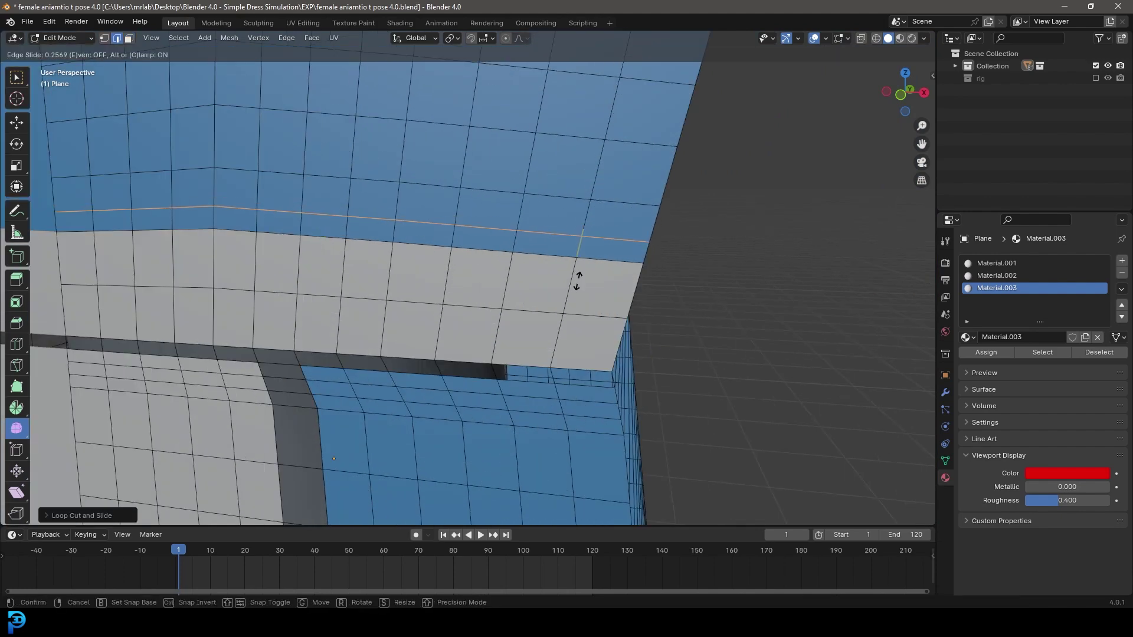
click(576, 286)
scroll(586, 276, down, 9)
middle_drag(594, 266, 495, 347)
scroll(354, 225, up, 4)
key(ctrl+r)
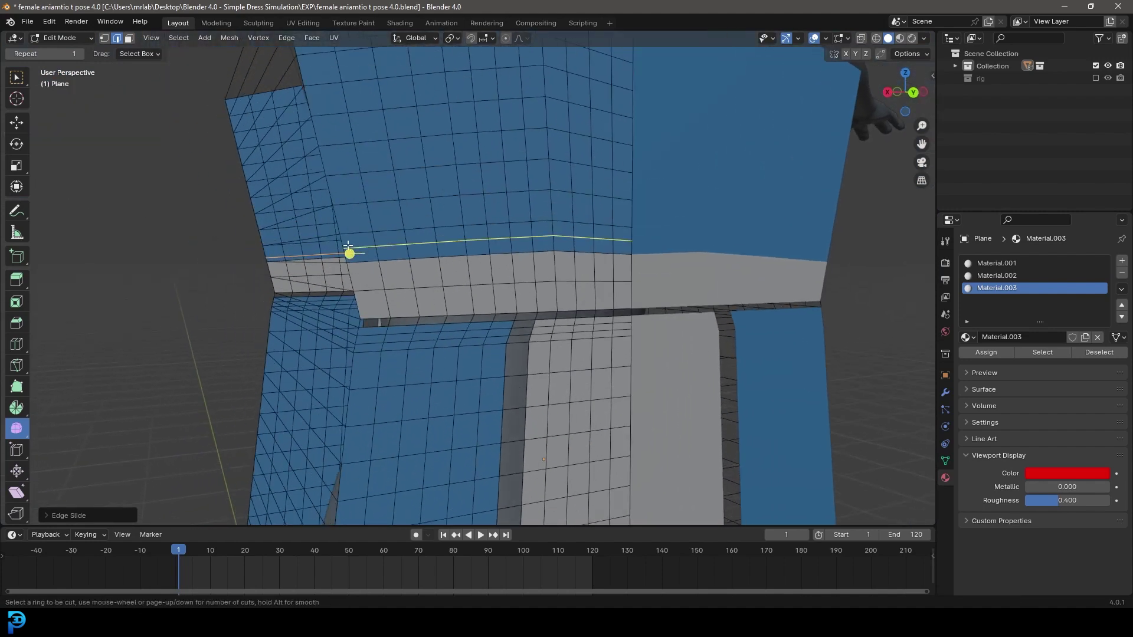
click(348, 246)
click(346, 252)
Delete only the faces of the thin loop above the belt, keeping its edges
middle_drag(346, 253, 397, 289)
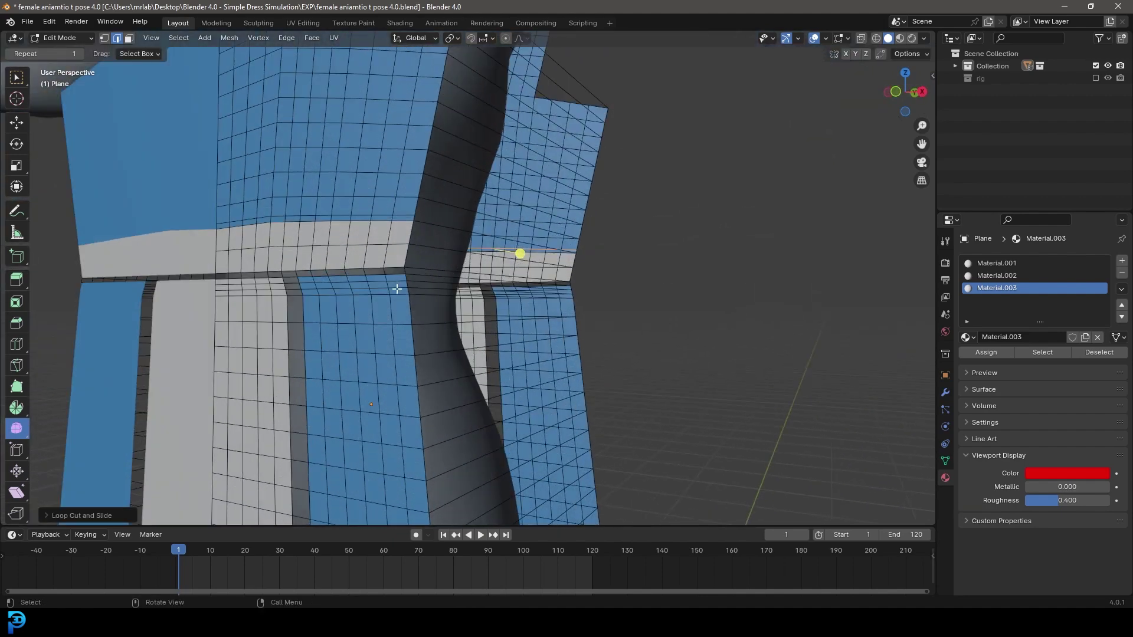
click(130, 39)
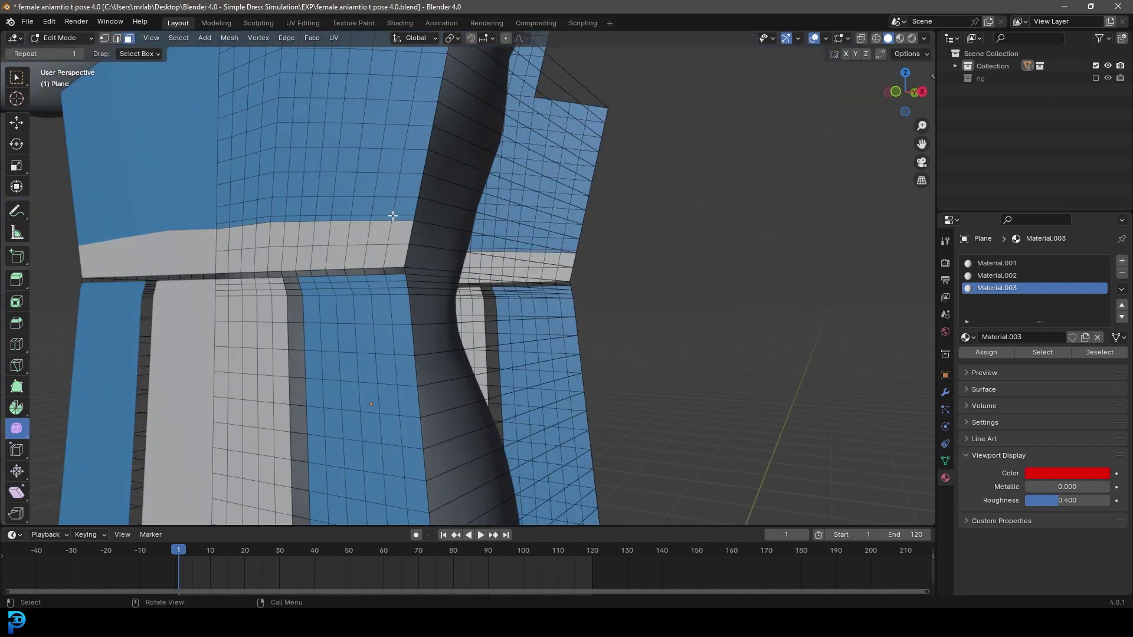
alt+click(399, 218)
scroll(682, 213, down, 5)
middle_drag(683, 213, 447, 229)
scroll(447, 229, up, 6)
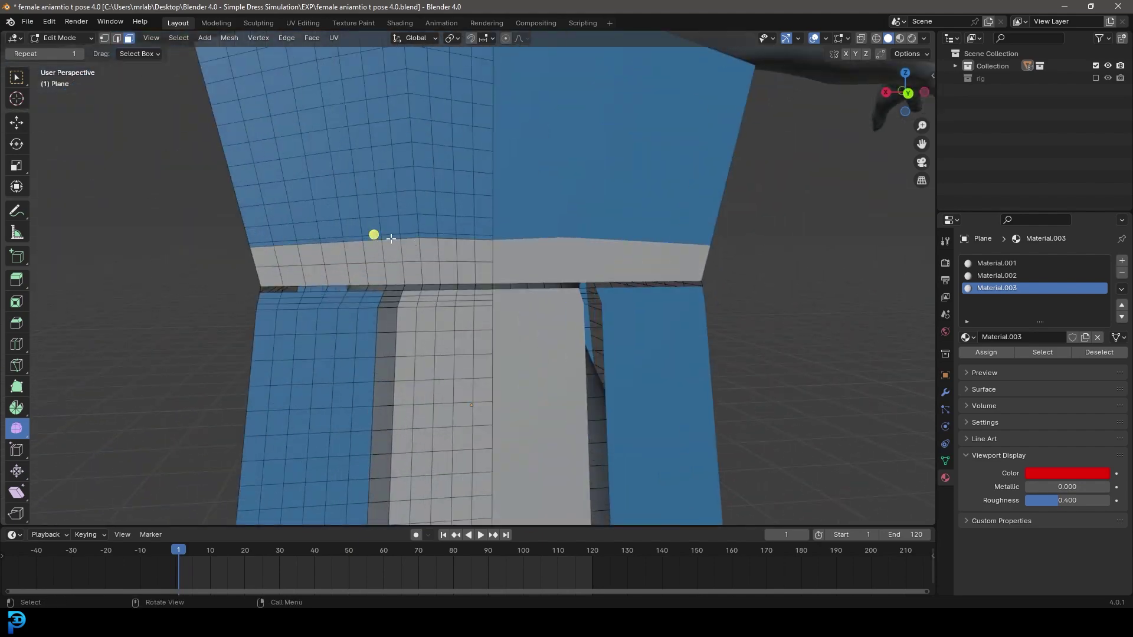
alt+click(404, 171)
key(x)
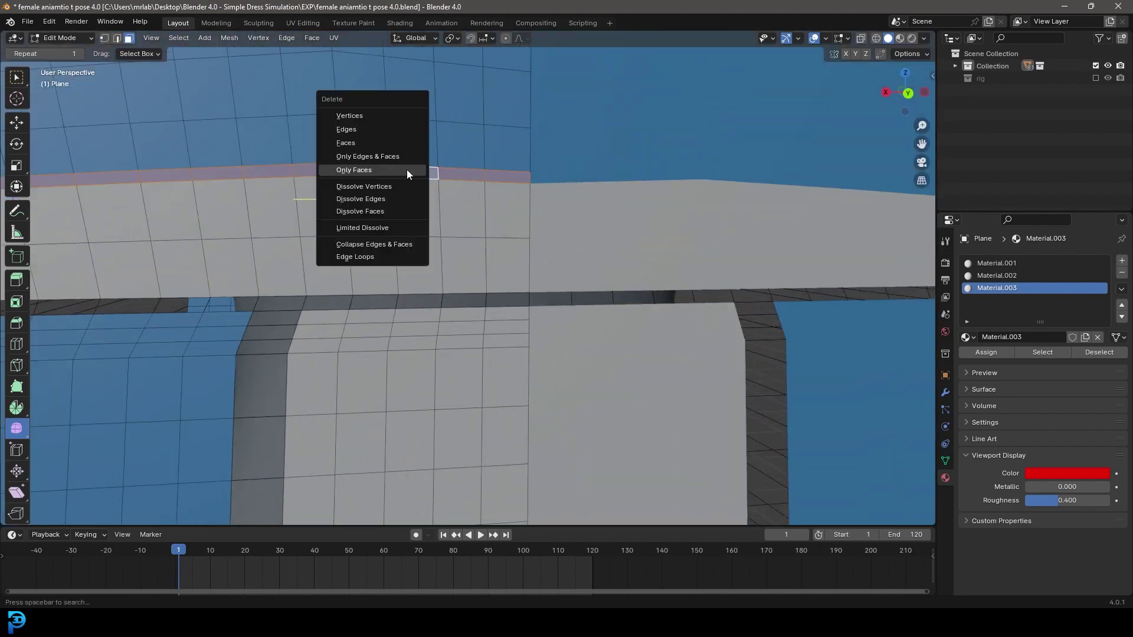
click(394, 172)
scroll(387, 197, down, 5)
middle_drag(387, 197, 508, 238)
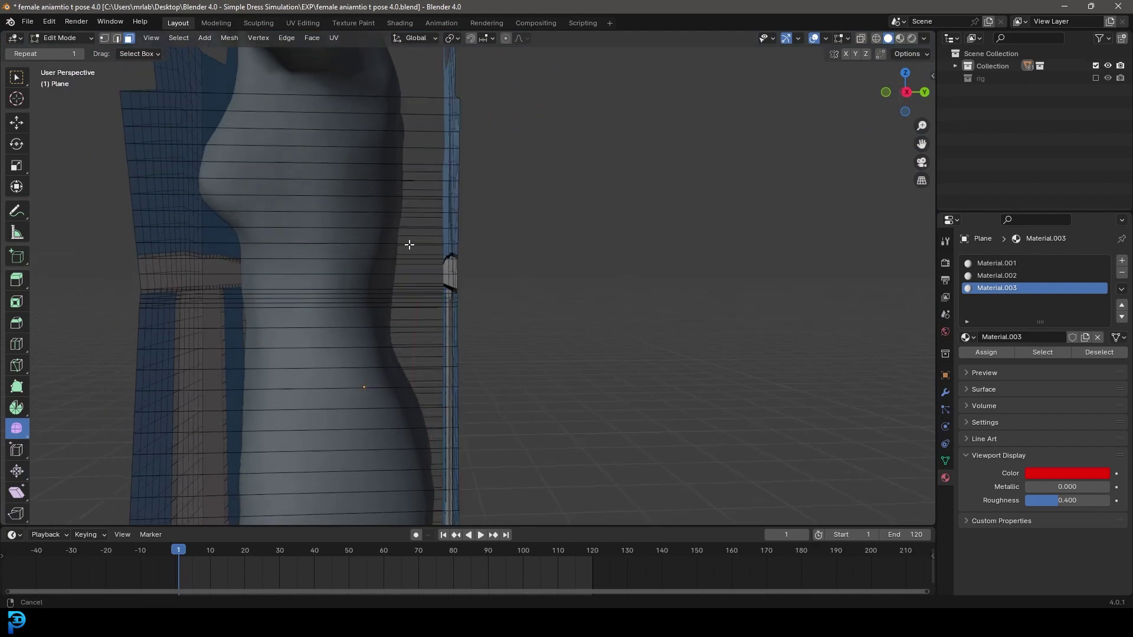
shift+middle_drag(377, 246, 575, 254)
Return to Object Mode and save female aniamtio t pose 4.0.blend
click(106, 40)
middle_drag(363, 227, 435, 235)
scroll(520, 254, up, 3)
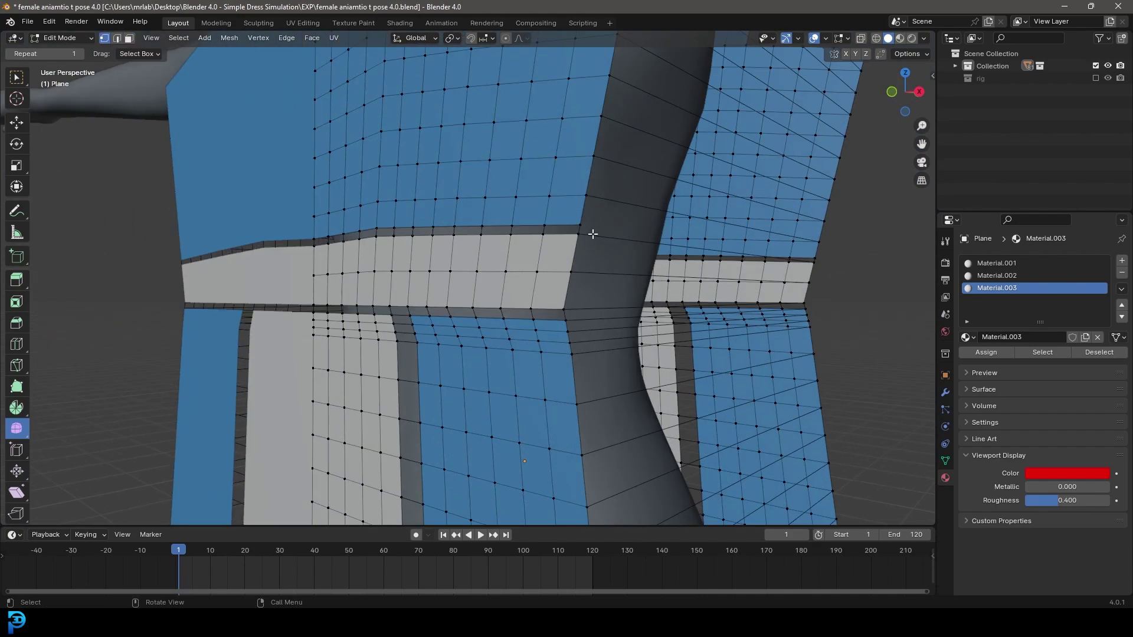
middle_drag(645, 244, 390, 179)
shift+click(413, 189)
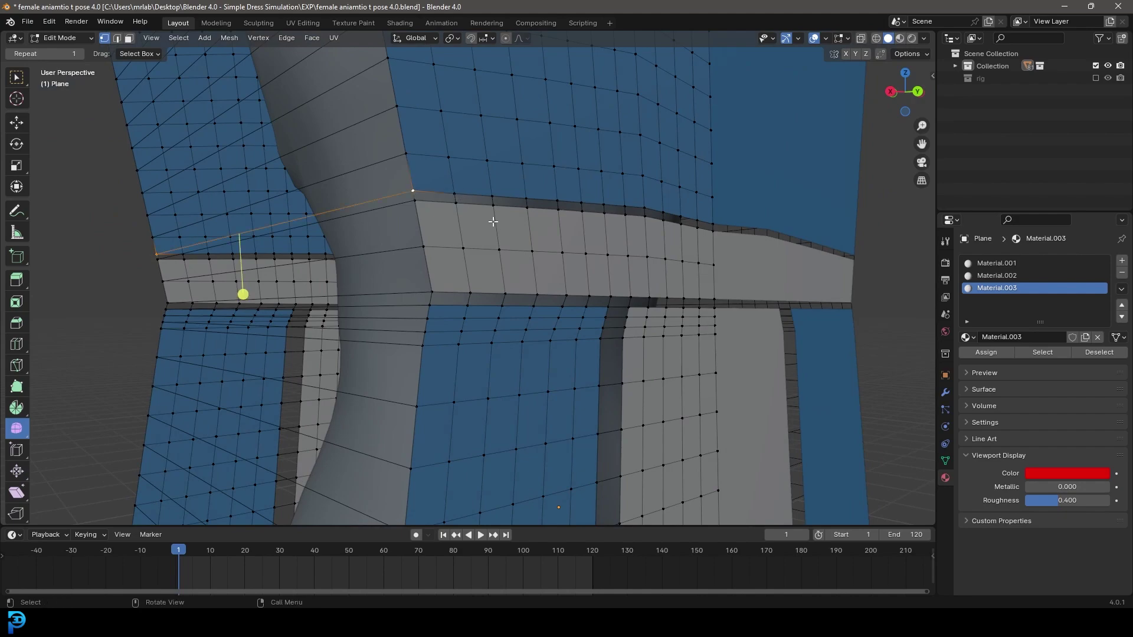
scroll(487, 239, down, 5)
middle_drag(382, 251, 555, 283)
scroll(556, 283, up, 2)
scroll(553, 344, down, 7)
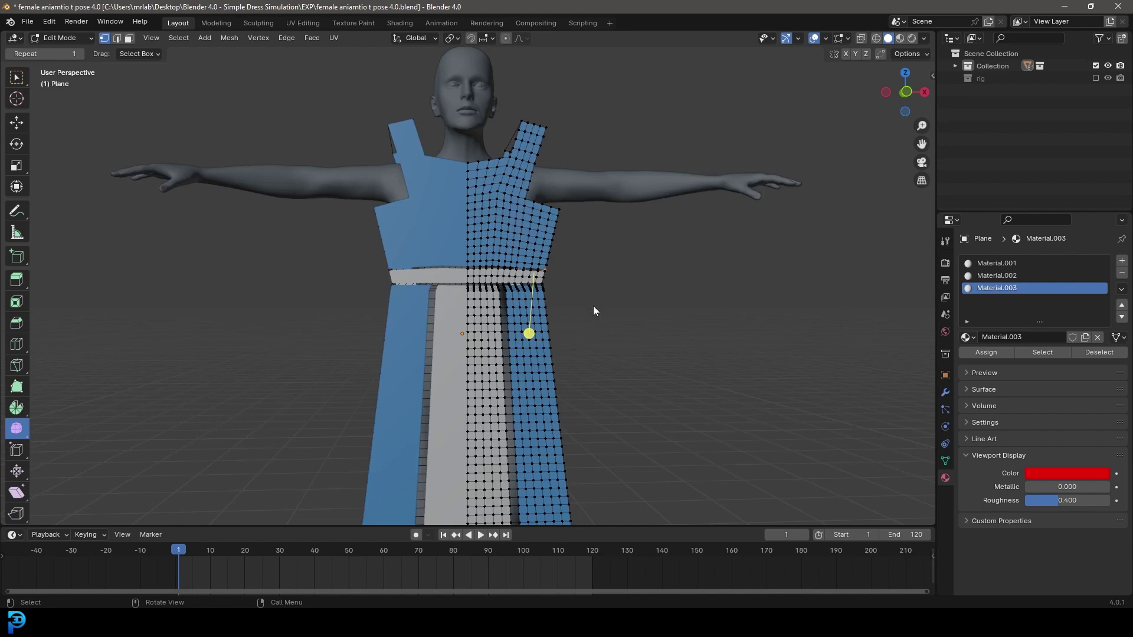
key(Tab)
scroll(572, 306, down, 5)
middle_drag(552, 303, 537, 268)
key(ctrl+s)
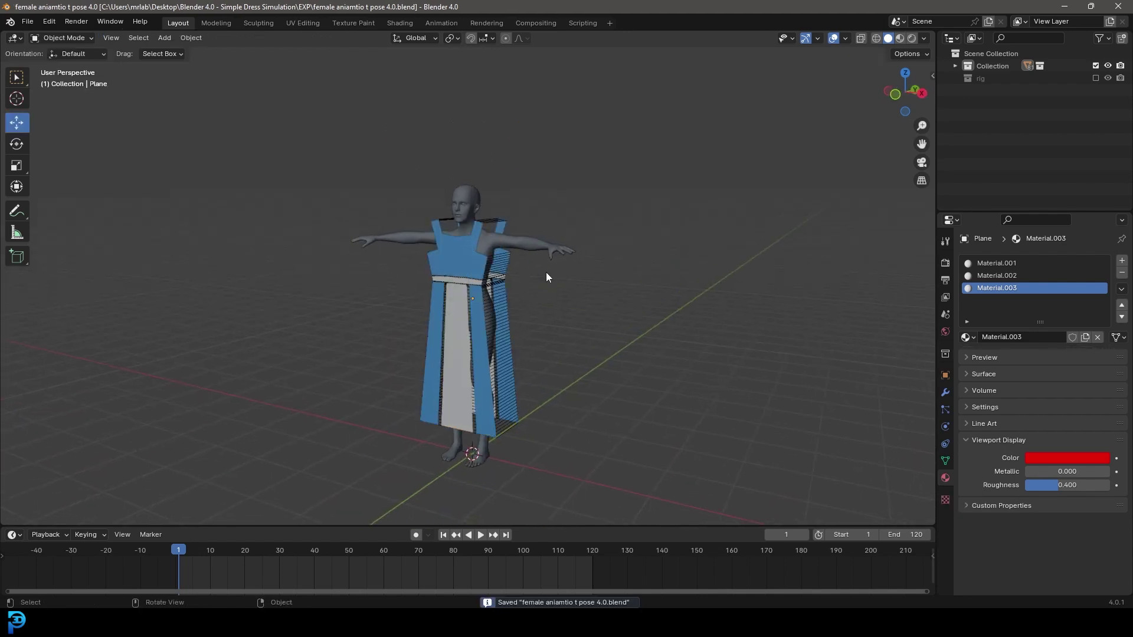
Give the female body Collision physics, placed after Mirror and Armature in its modifier stack
key(KP_1)
scroll(523, 237, up, 3)
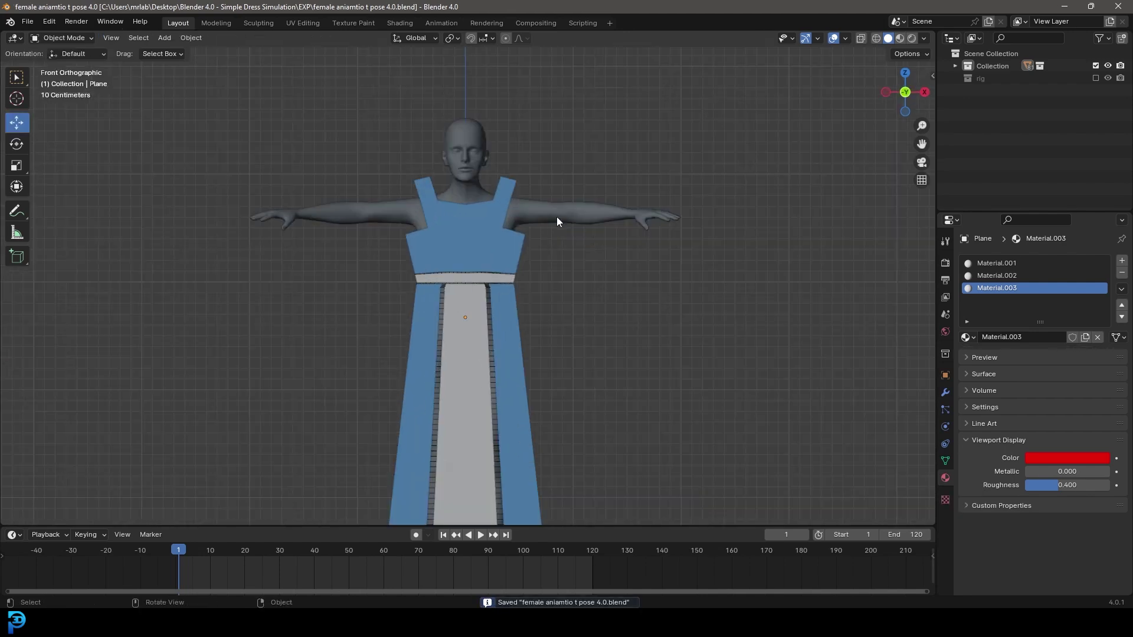
click(561, 211)
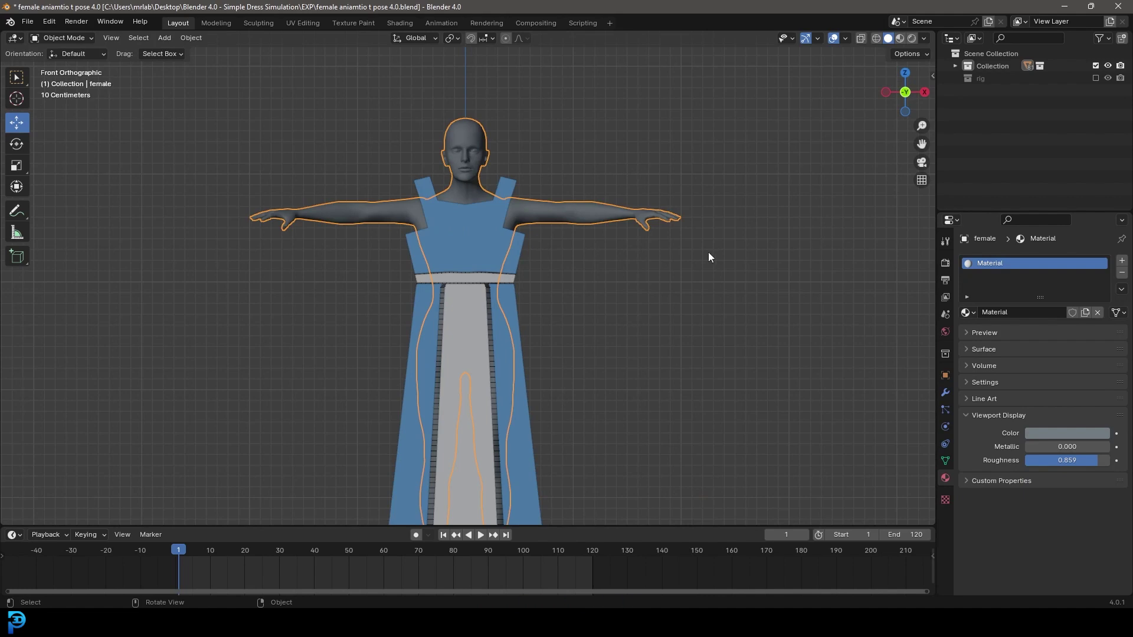
click(946, 427)
click(1004, 272)
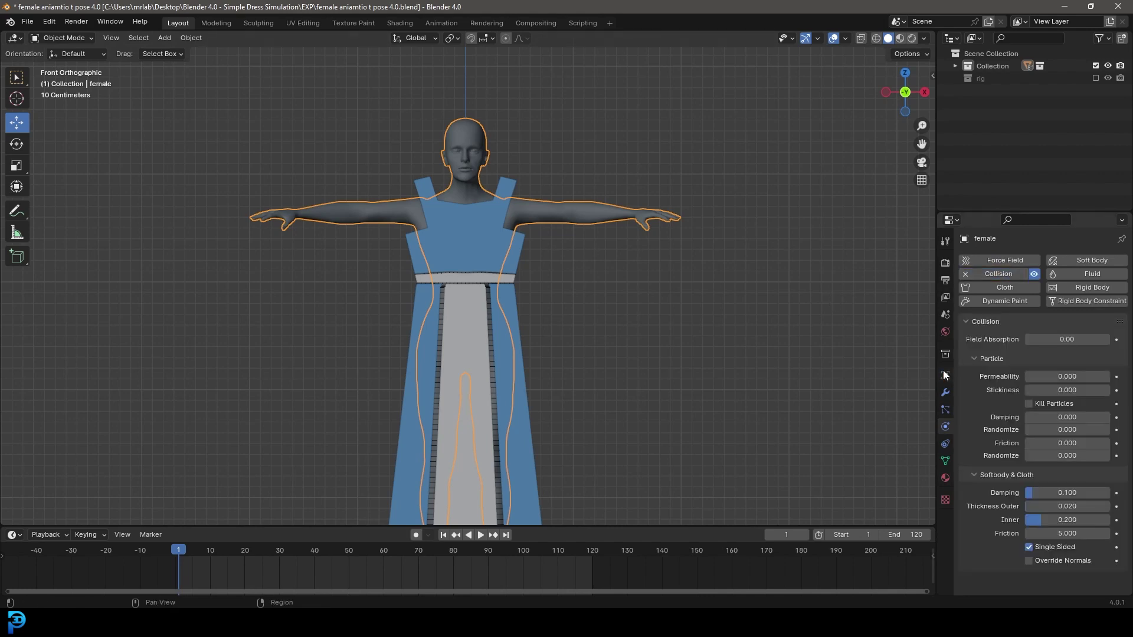
click(945, 391)
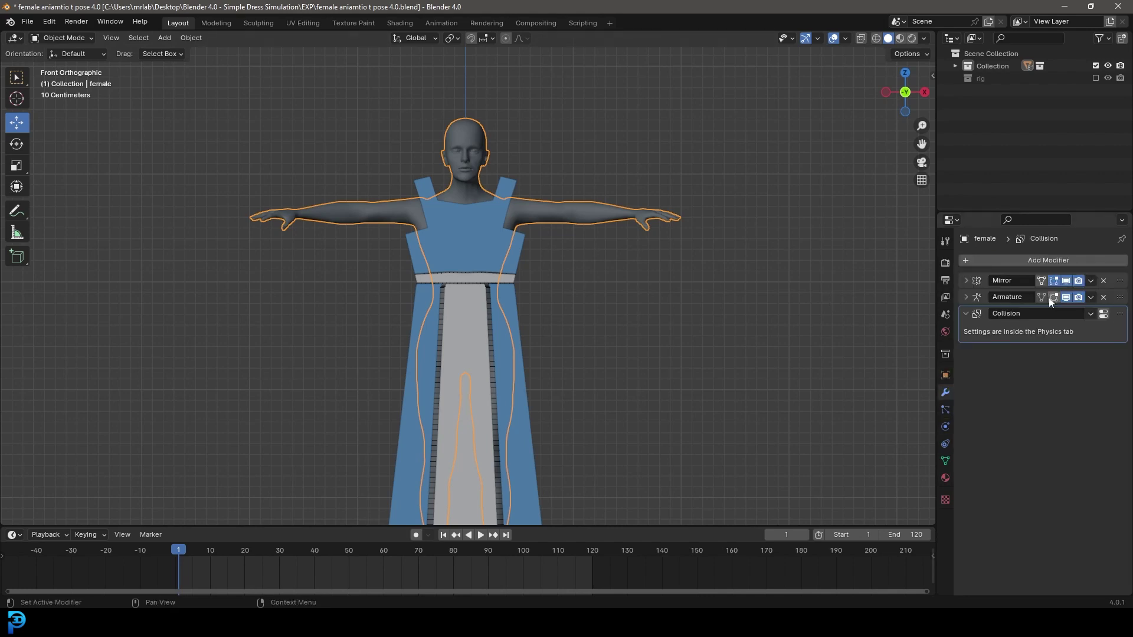
mouse_move(1119, 314)
mouse_down()
mouse_move(1119, 326)
mouse_move(1117, 316)
mouse_up()
scroll(451, 202, down, 3)
scroll(499, 218, up, 2)
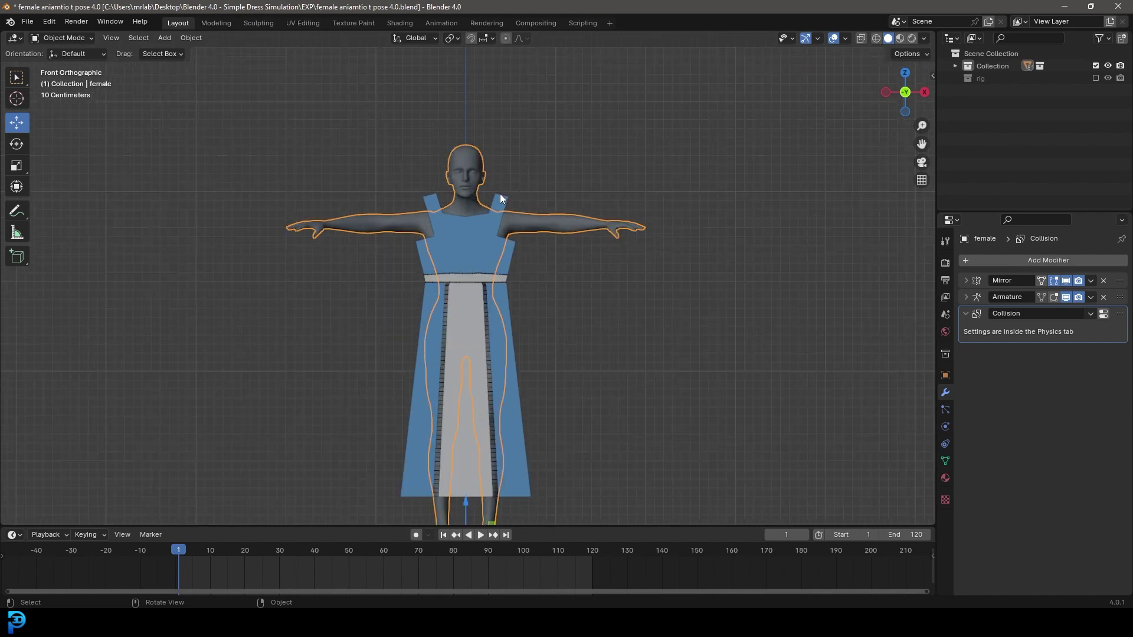
click(501, 195)
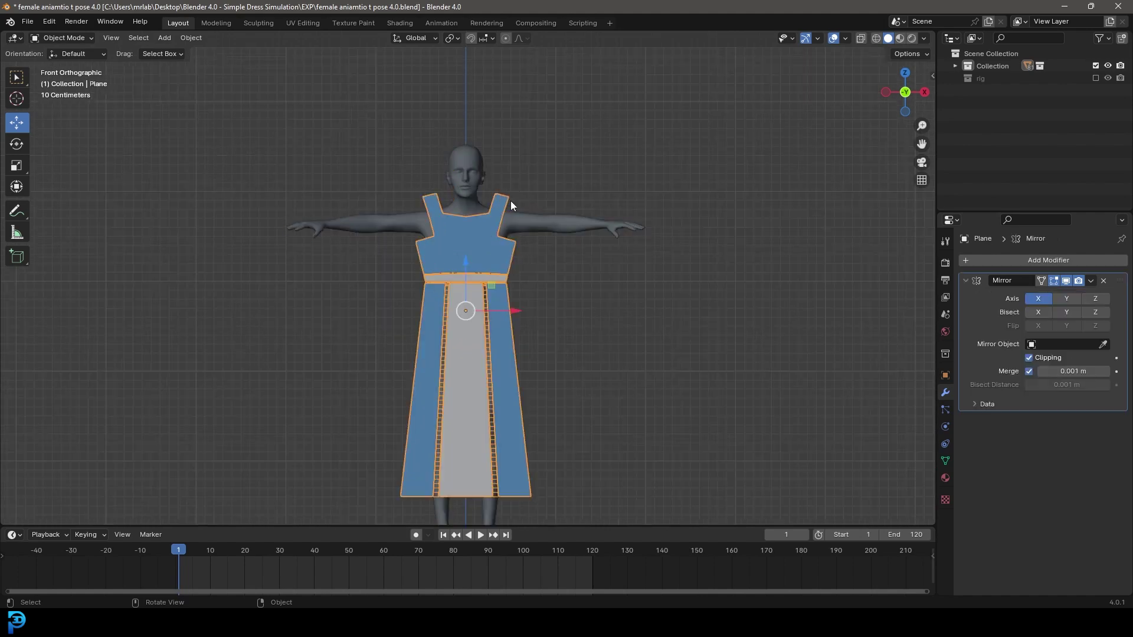
Add Cloth physics to the dress plane with Sewing enabled at max sewing force 15
click(946, 427)
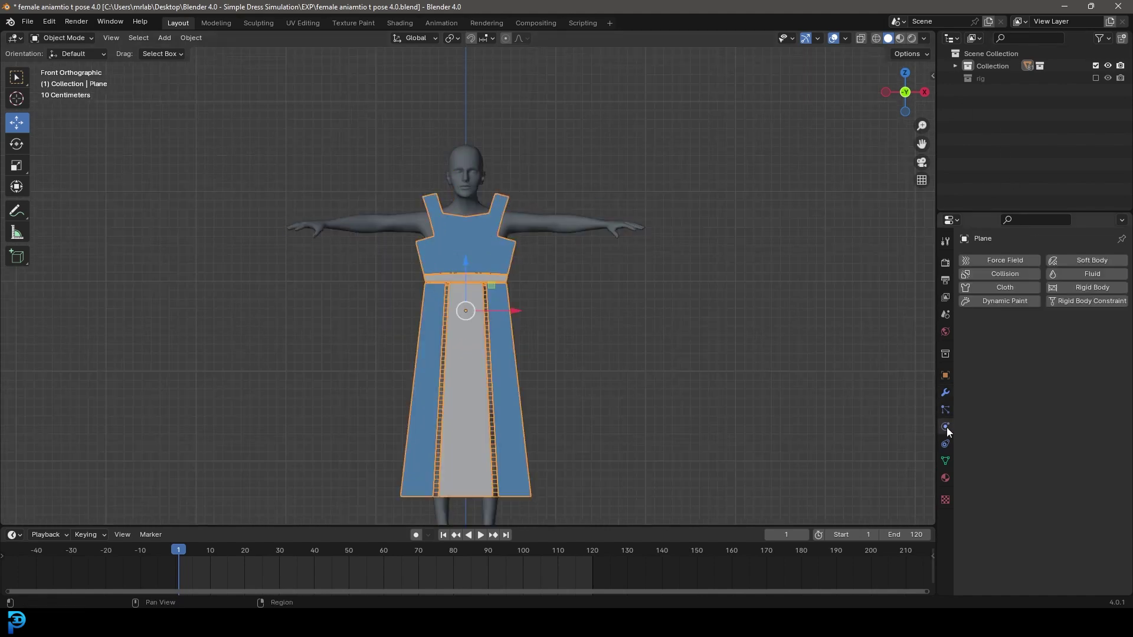
click(1018, 289)
scroll(1000, 390, down, 10)
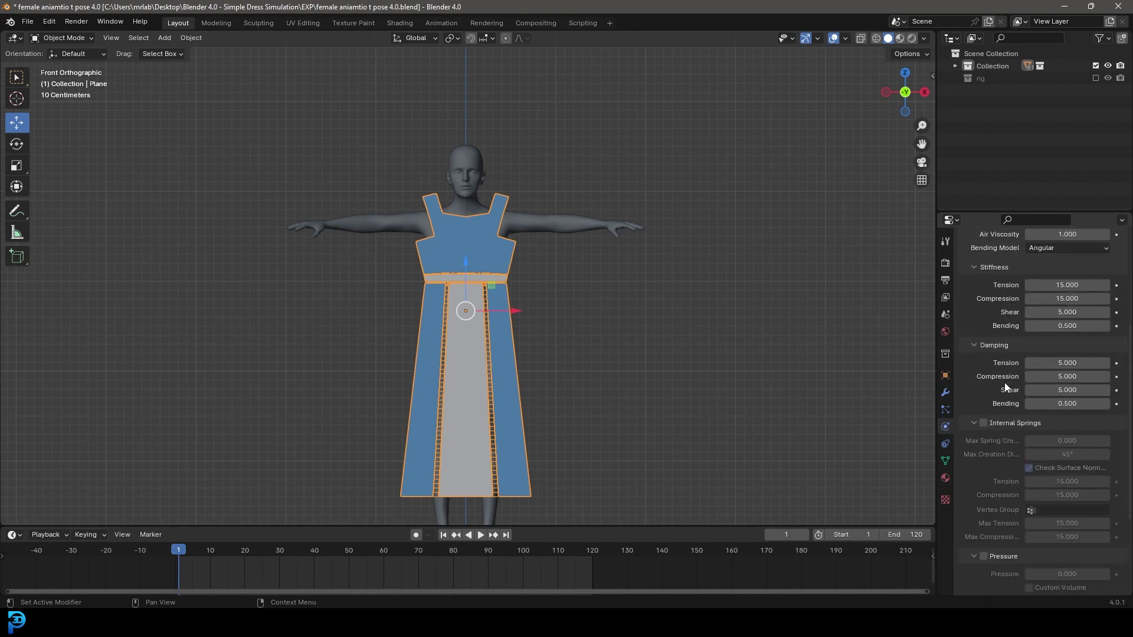
click(991, 541)
scroll(1004, 507, down, 4)
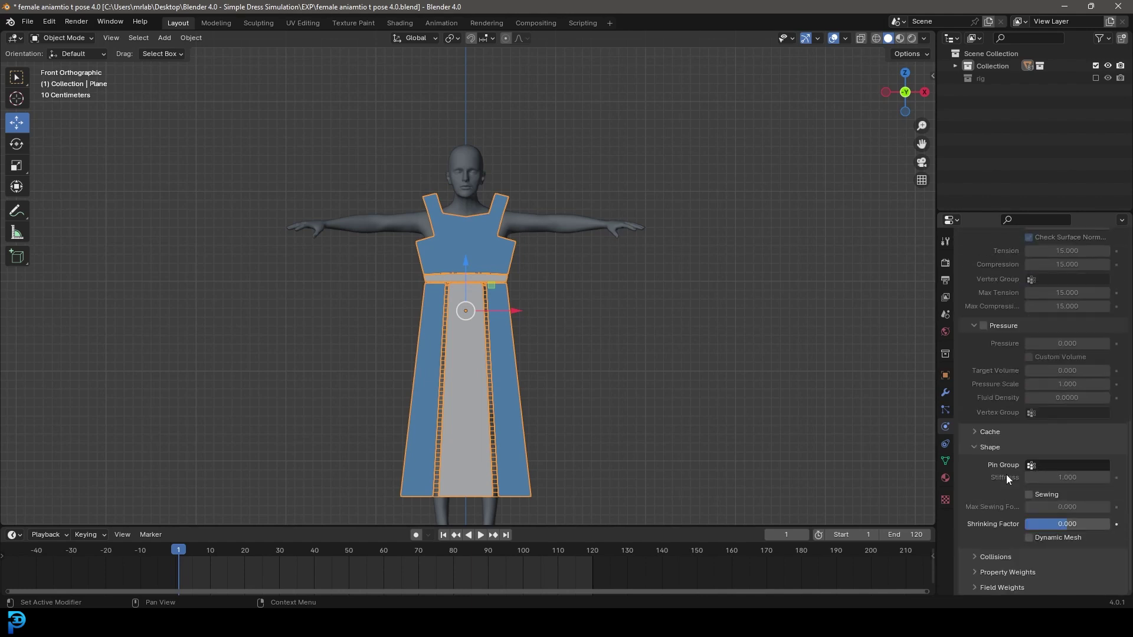
click(1031, 495)
click(1075, 506)
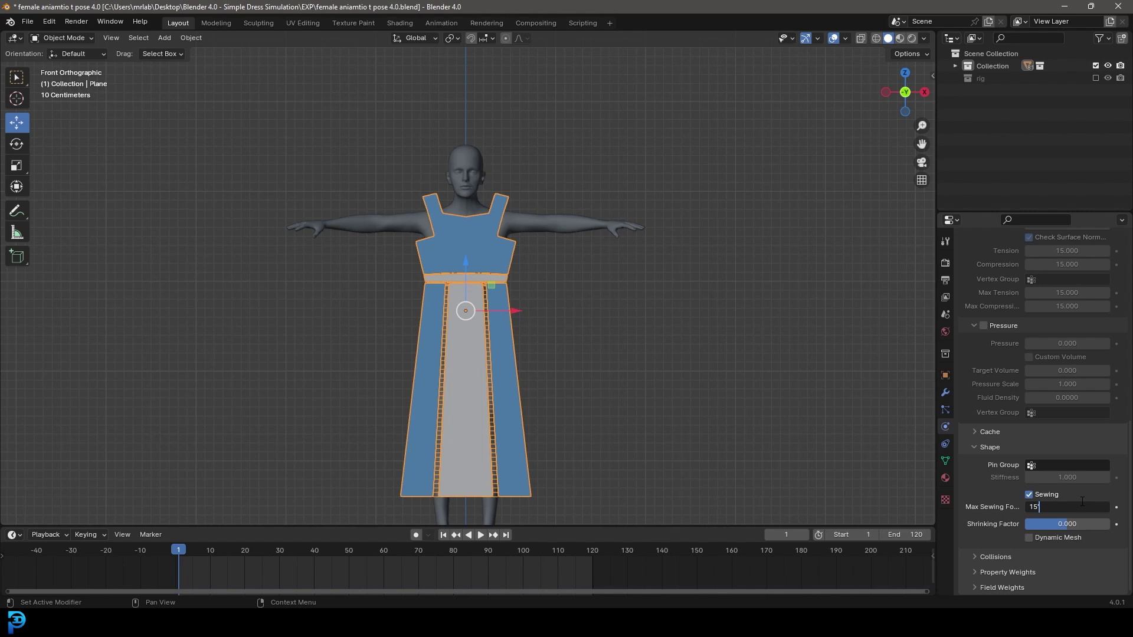
text(15)
key(Return)
Enable cloth Self Collisions, save the file and set the timeline to frame 0
click(986, 557)
scroll(1001, 562, down, 6)
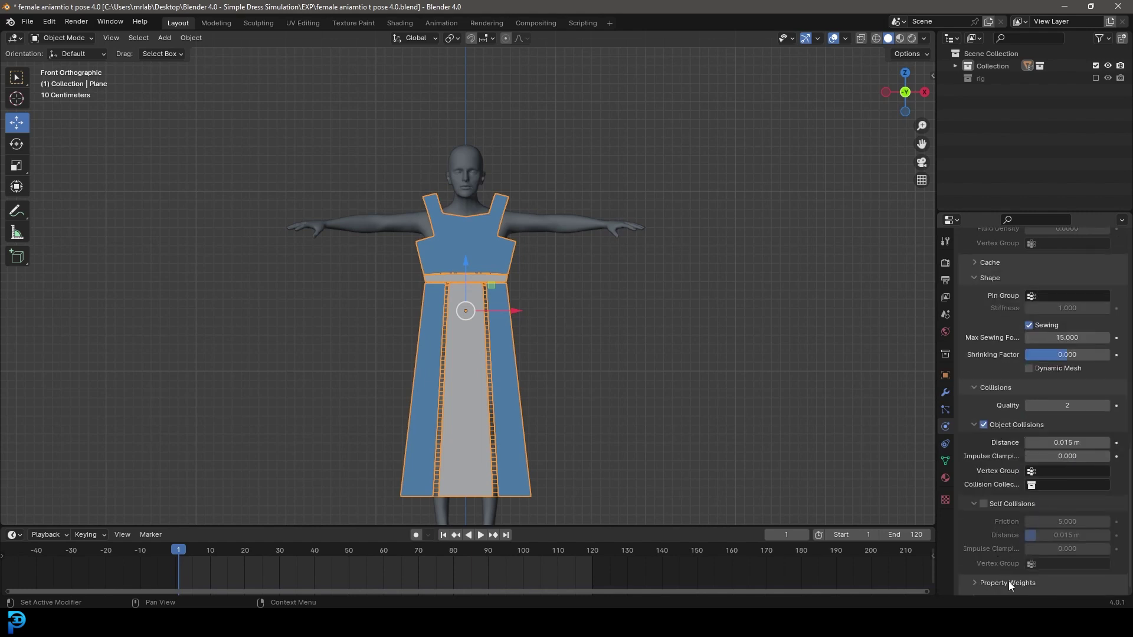
click(983, 504)
scroll(1047, 480, up, 15)
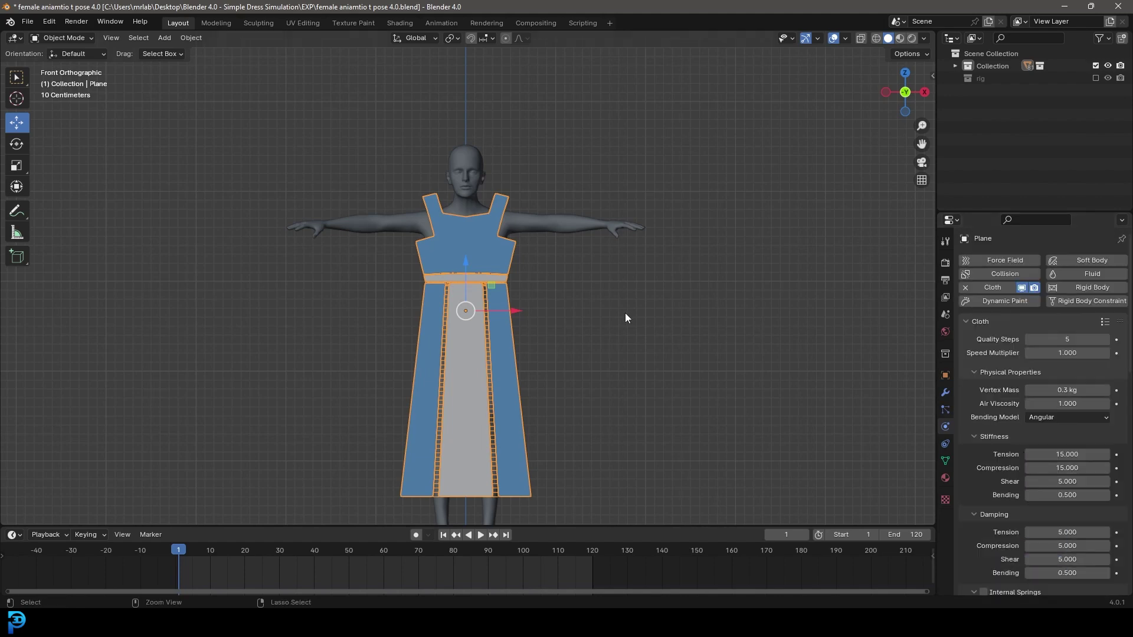
key(ctrl+s)
middle_drag(629, 310, 623, 324)
click(177, 548)
middle_drag(555, 353, 563, 342)
scroll(563, 343, up, 2)
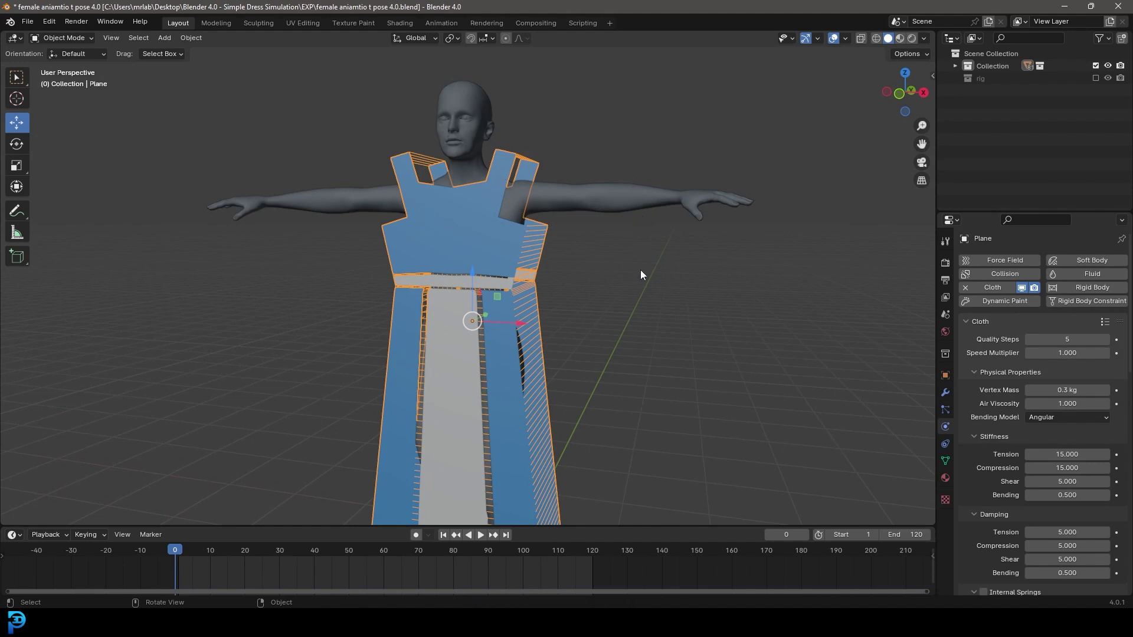
Play the cloth simulation and stop it at frame 20 once the dress has sewn
key(space)
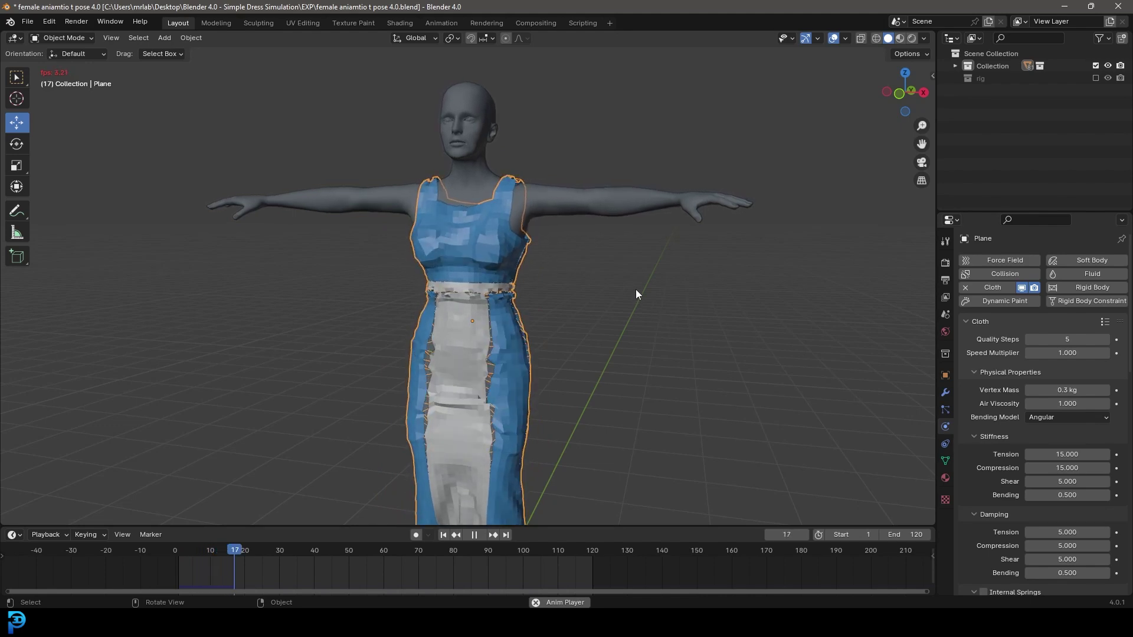
key(space)
scroll(500, 274, down, 4)
middle_drag(500, 273, 544, 282)
scroll(544, 283, up, 6)
Shade the dress smooth, return to front view and rewind the timeline to frame 1
right_click(524, 188)
click(535, 187)
scroll(594, 246, down, 2)
mouse_move(594, 246)
middle_down()
mouse_move(379, 258)
mouse_move(586, 253)
middle_up()
scroll(544, 445, up, 3)
scroll(544, 445, down, 3)
middle_drag(469, 395, 498, 380)
key(KP_1)
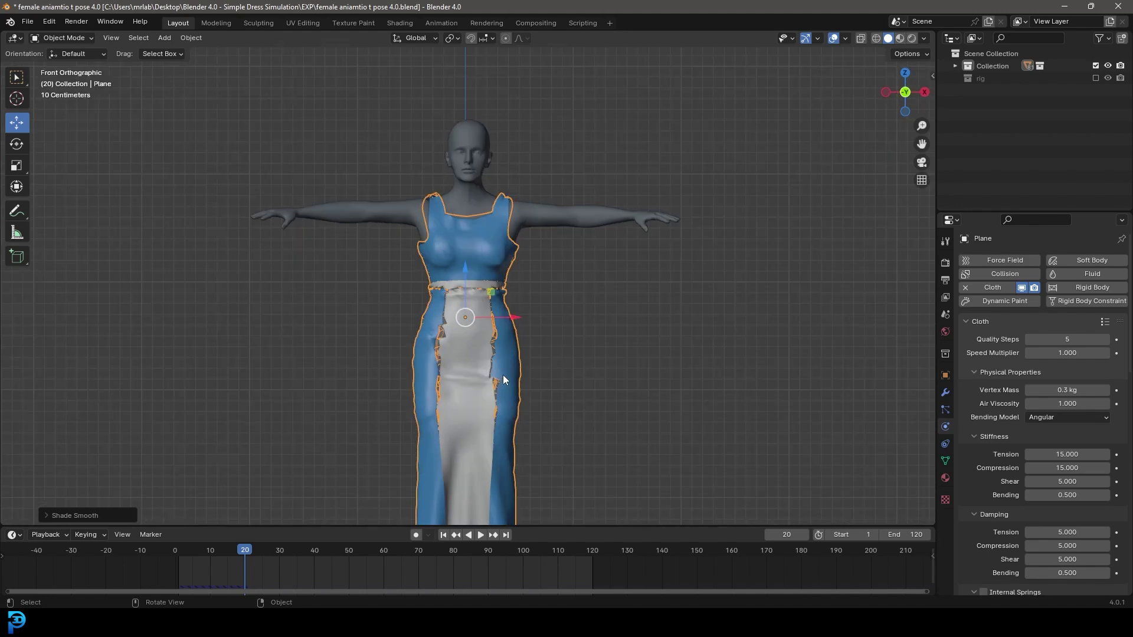
key(shift+Left)
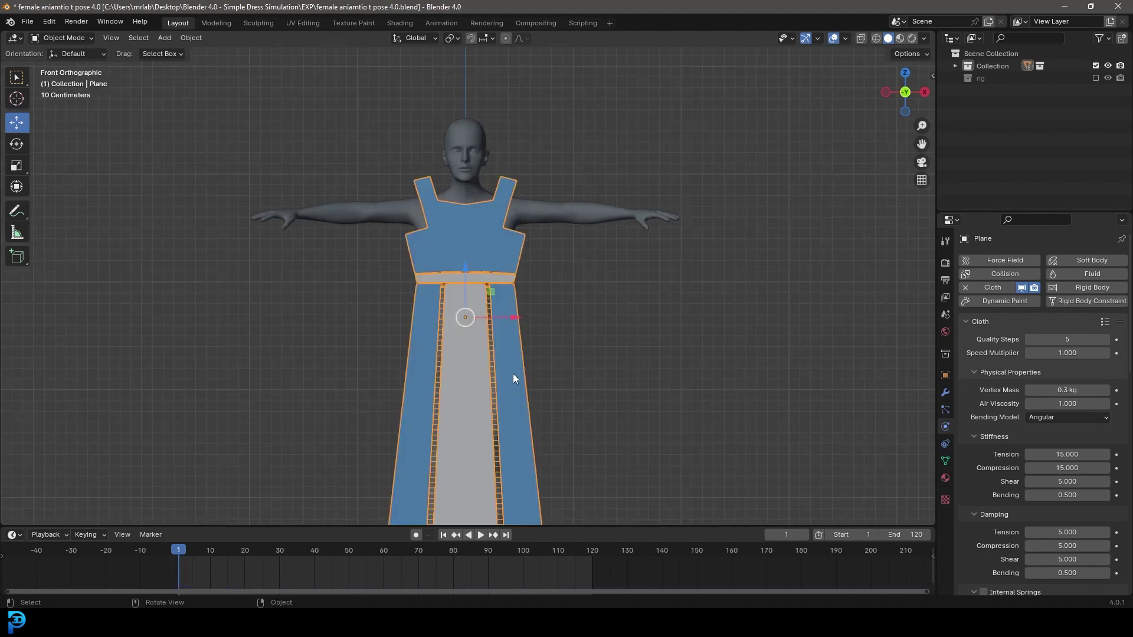
In wireframe Edit Mode, ease the skirt's hip-edge vertex outward with proportional editing
key(Tab)
scroll(554, 357, up, 2)
key(shift+z)
scroll(545, 253, up, 4)
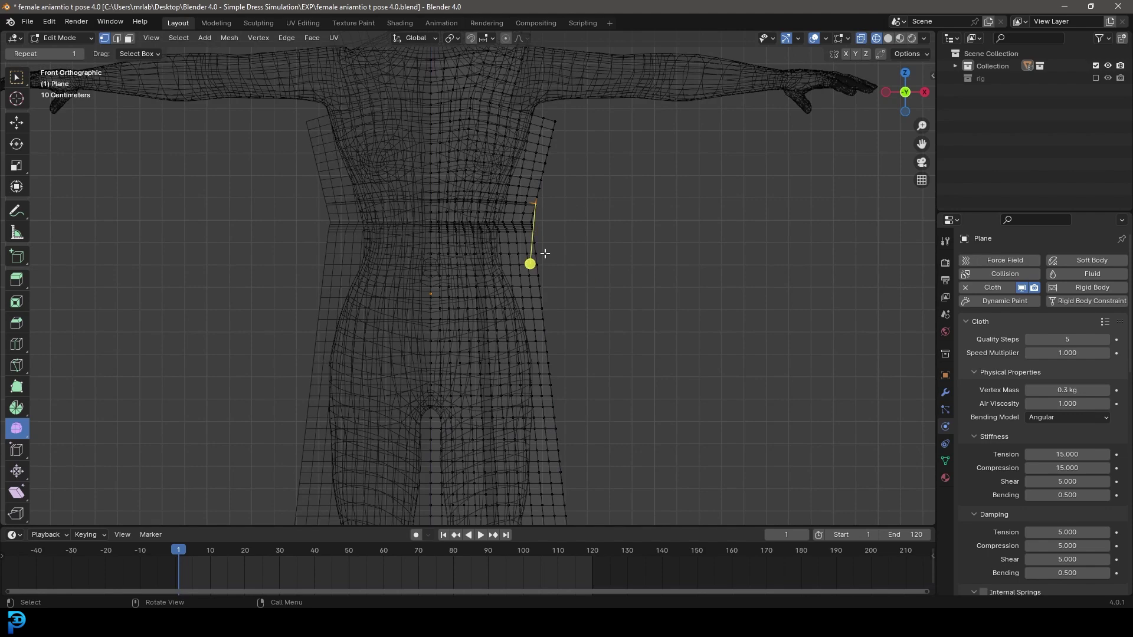
key(b)
drag(542, 341, 551, 348)
shift+middle_drag(584, 264, 580, 196)
scroll(556, 282, up, 1)
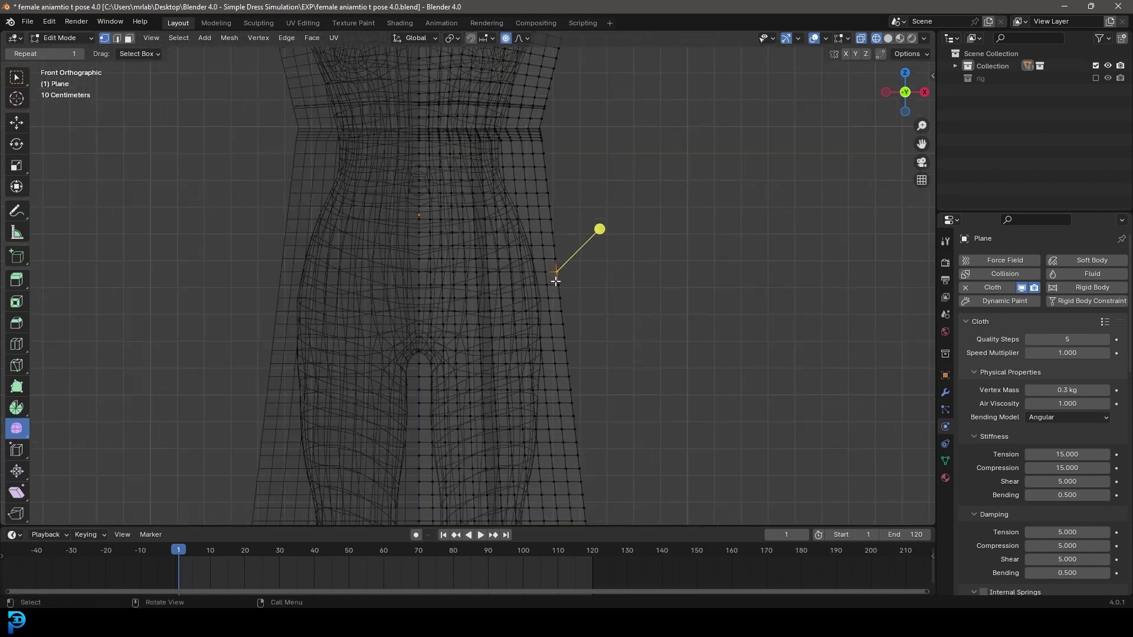
drag(591, 287, 549, 263)
key(g)
scroll(598, 297, down, 9)
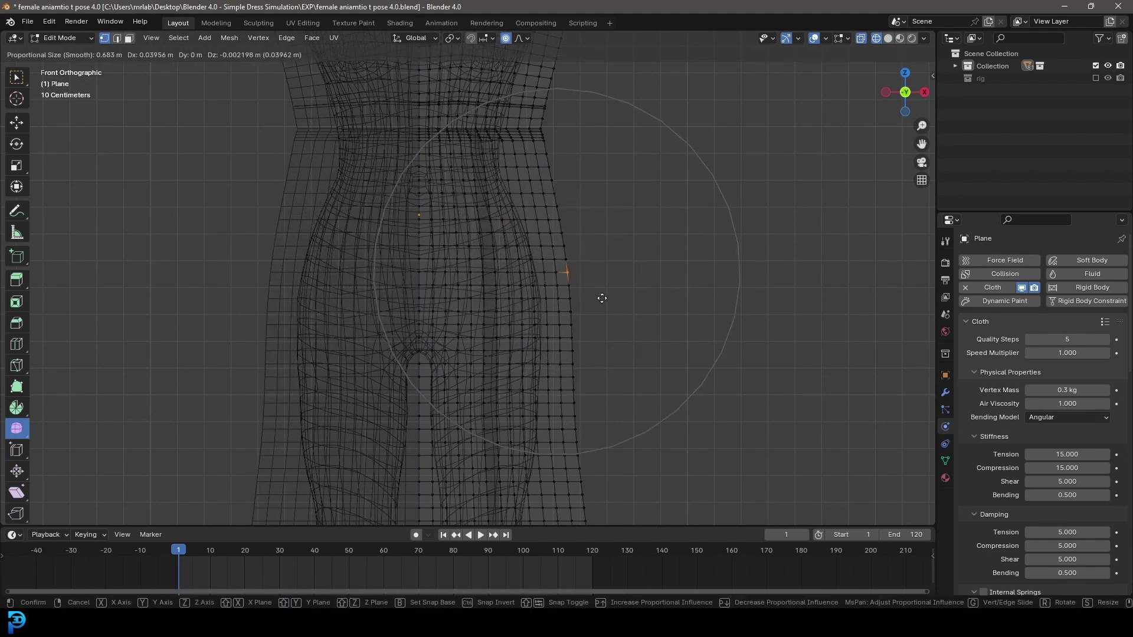
click(607, 296)
Nudge the bodice's shoulder-edge vertex outward with proportional editing
shift+scroll(543, 205, up, 8)
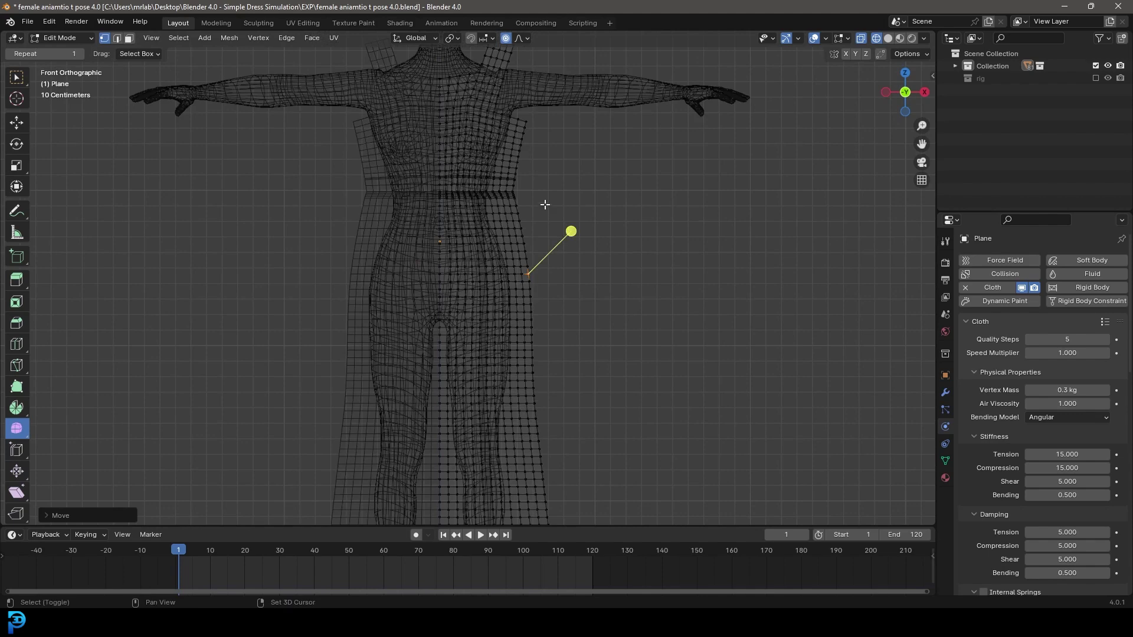
drag(585, 147, 569, 125)
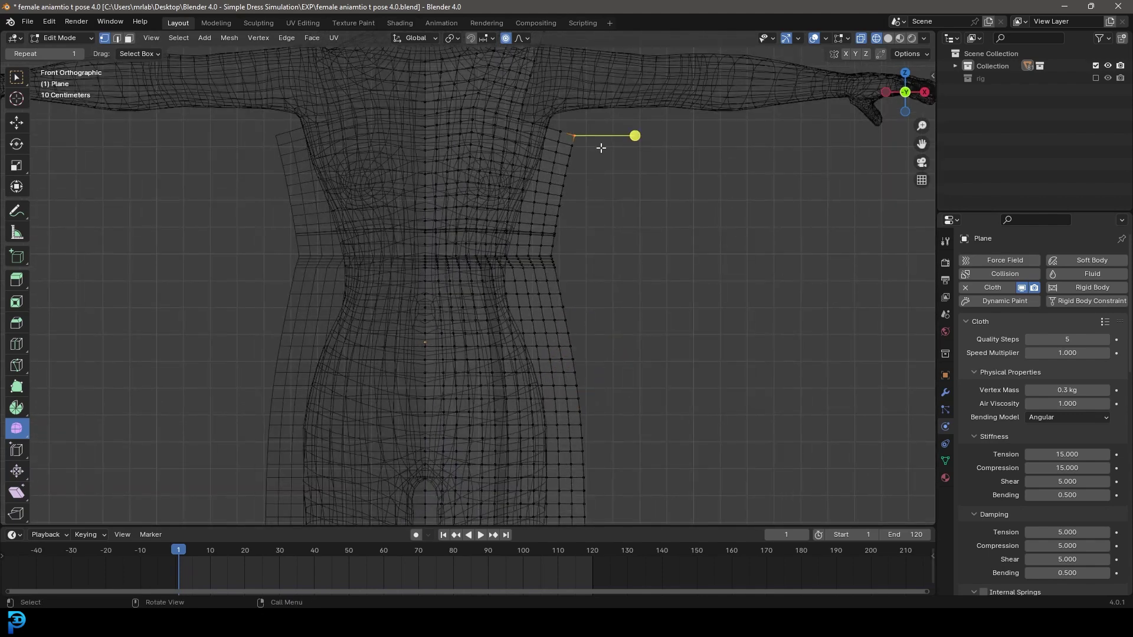
key(g)
click(610, 148)
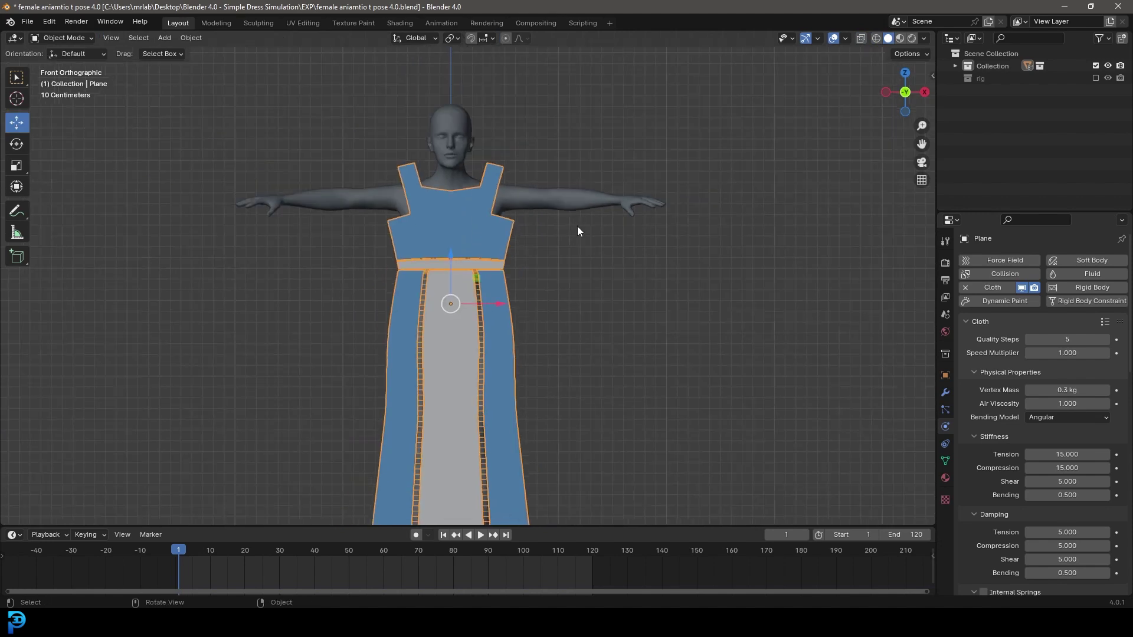
Play the cloth simulation to check the drape, then rewind to the first frame
key(alt+a)
key(space)
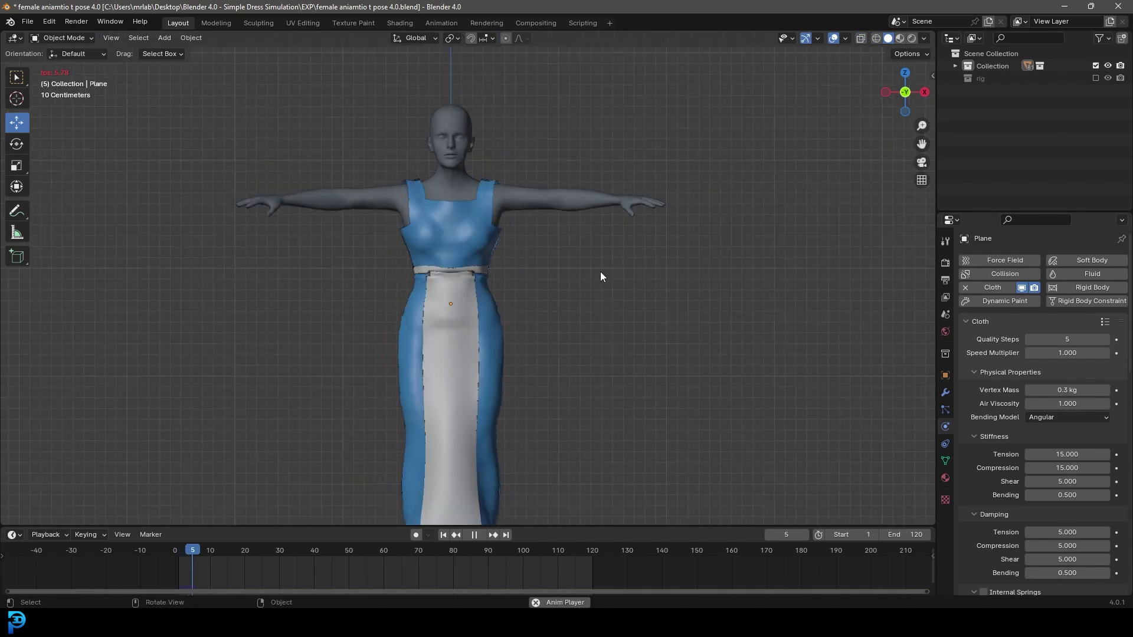
key(space)
middle_drag(600, 272, 487, 345)
key(shift+Left)
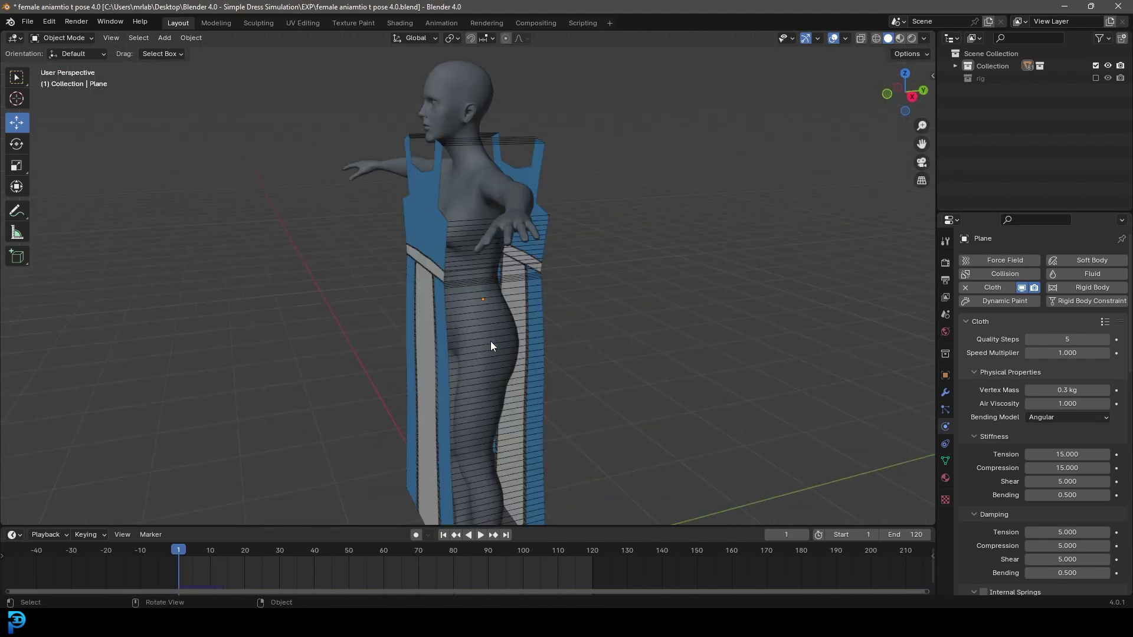
middle_drag(393, 285, 543, 257)
Scale the dress up to about 1.05 and apply its scale
click(530, 287)
scroll(543, 257, up, 2)
key(s)
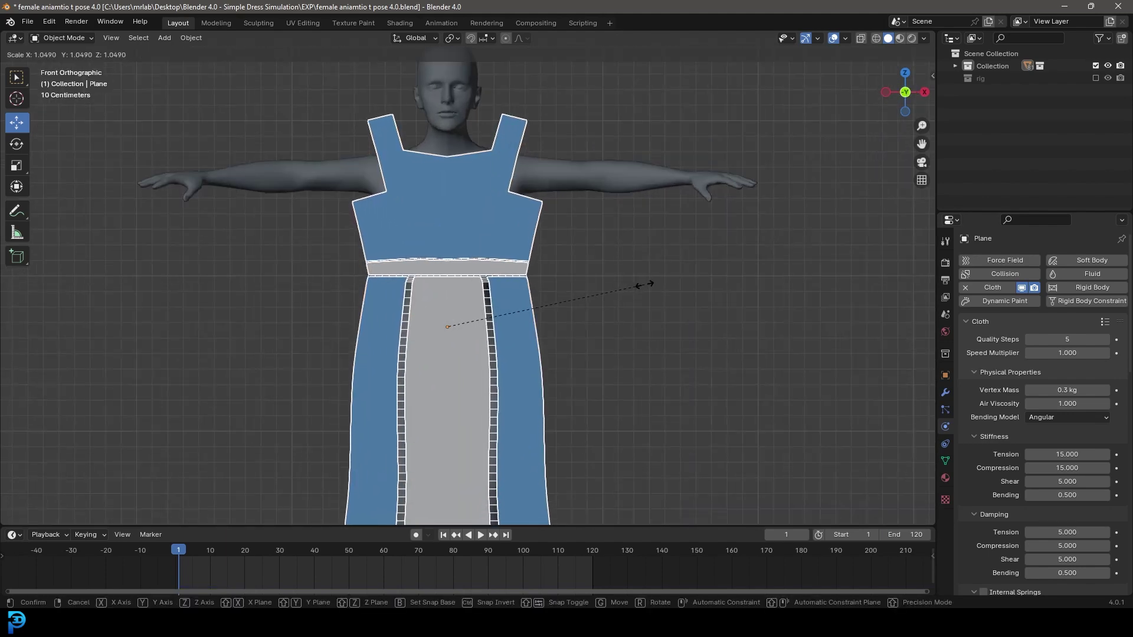
click(645, 287)
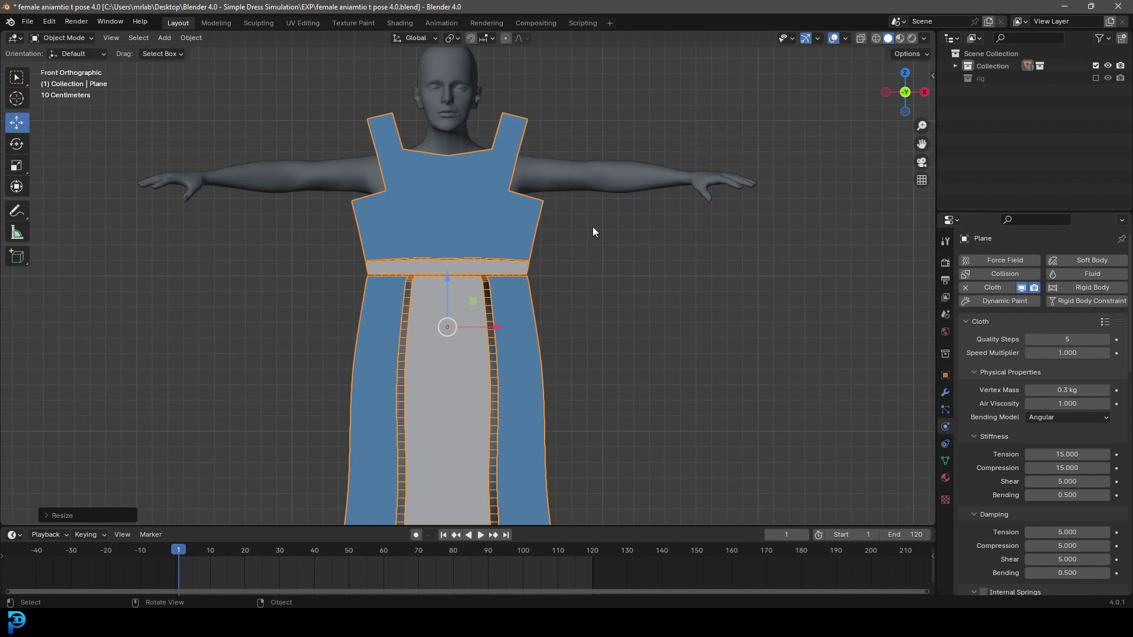
key(ctrl+a)
click(538, 253)
Replay the cloth simulation with the enlarged dress and begin pulling a skirt-edge vertex outward
scroll(613, 270, down, 4)
click(640, 275)
middle_drag(653, 275, 643, 289)
key(space)
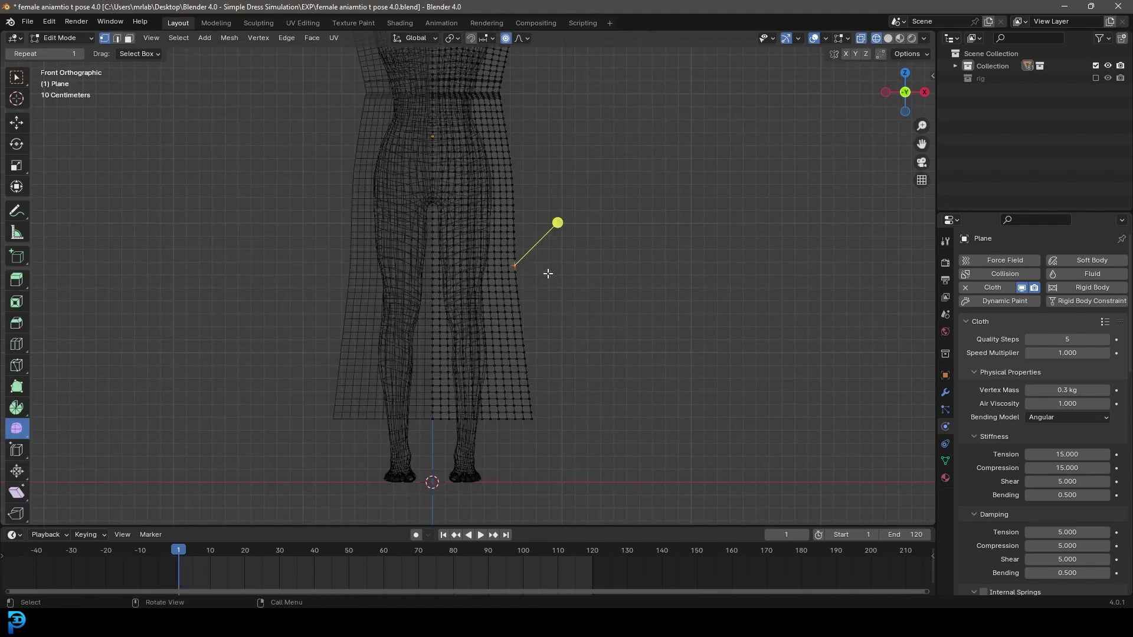
key(g)
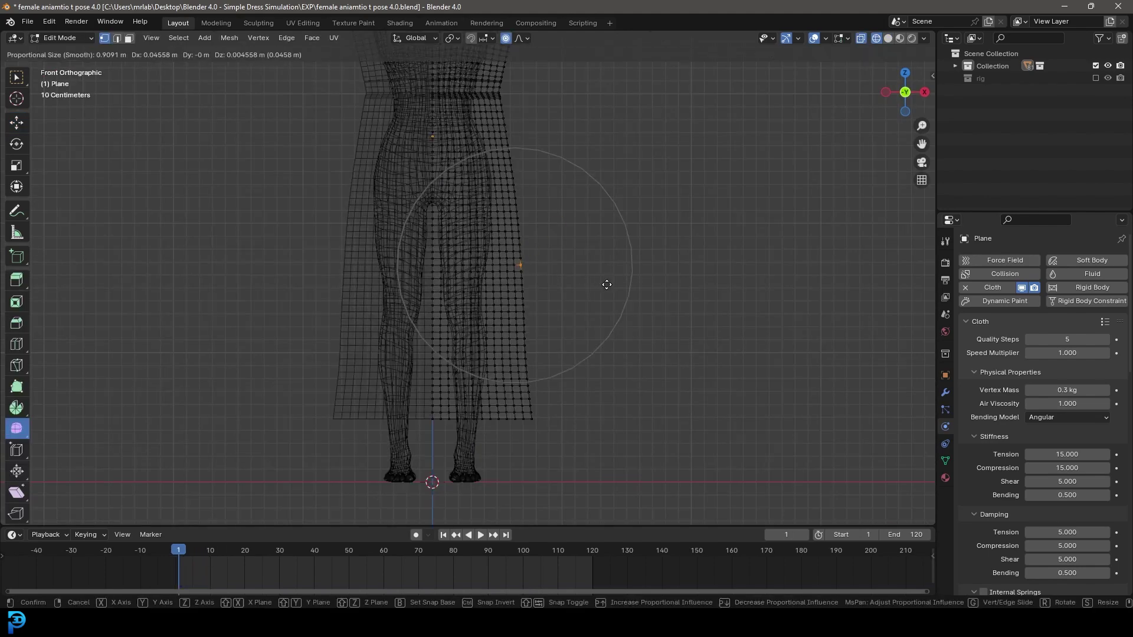
Confirm the outward skirt-edge move and replay the cloth simulation, stopping at frame 30
click(610, 284)
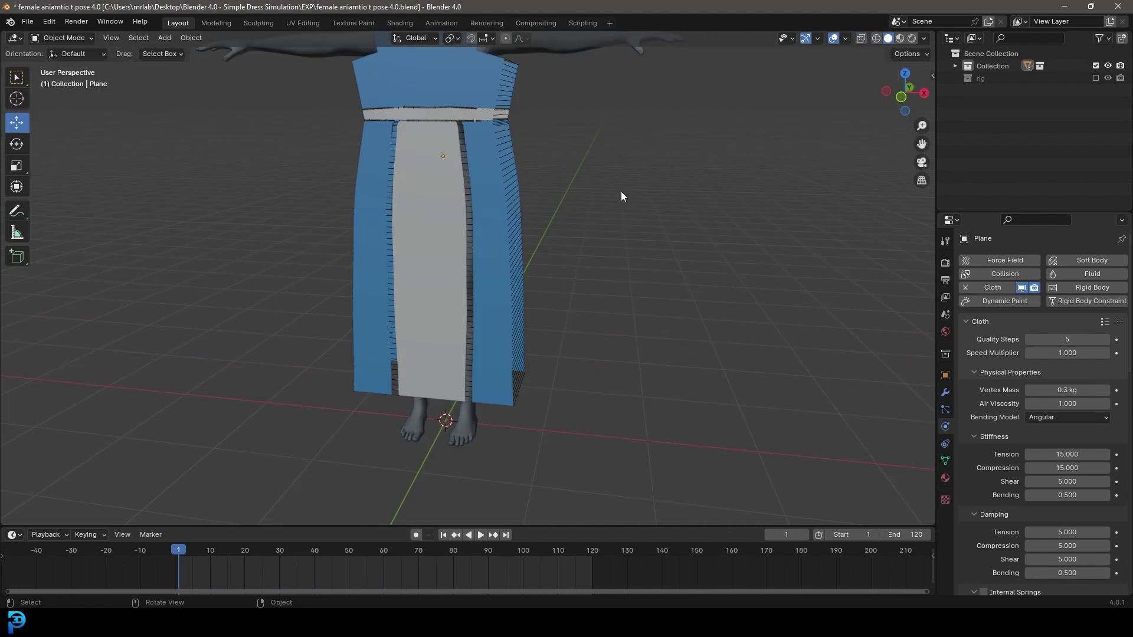
key(space)
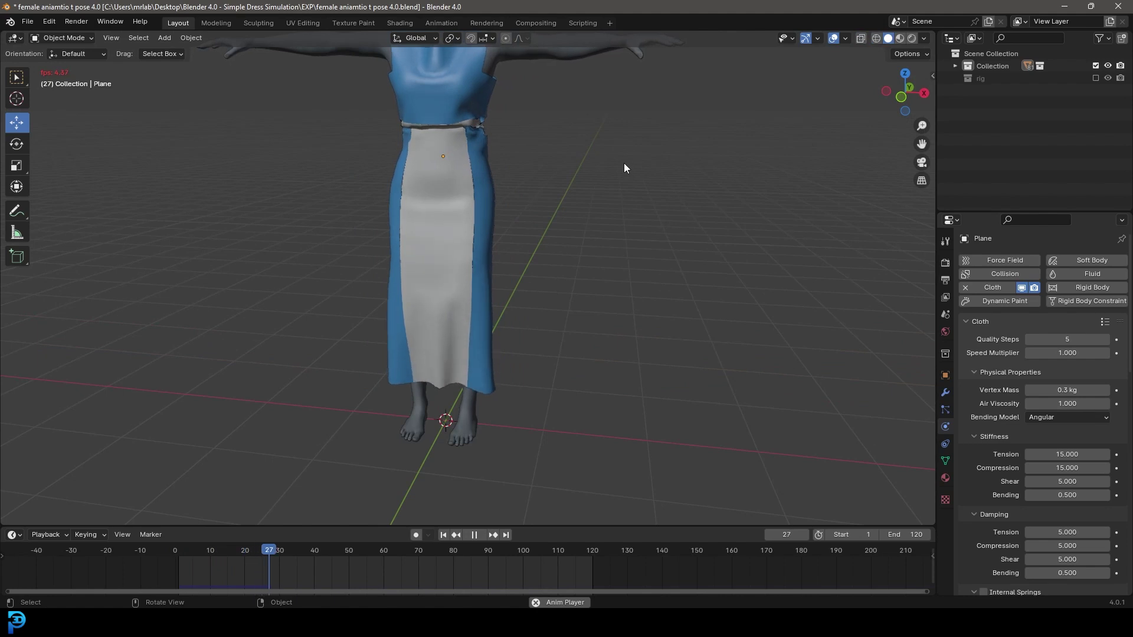
key(space)
scroll(622, 163, down, 4)
middle_drag(585, 174, 458, 206)
shift+middle_drag(458, 207, 394, 139)
scroll(505, 281, up, 3)
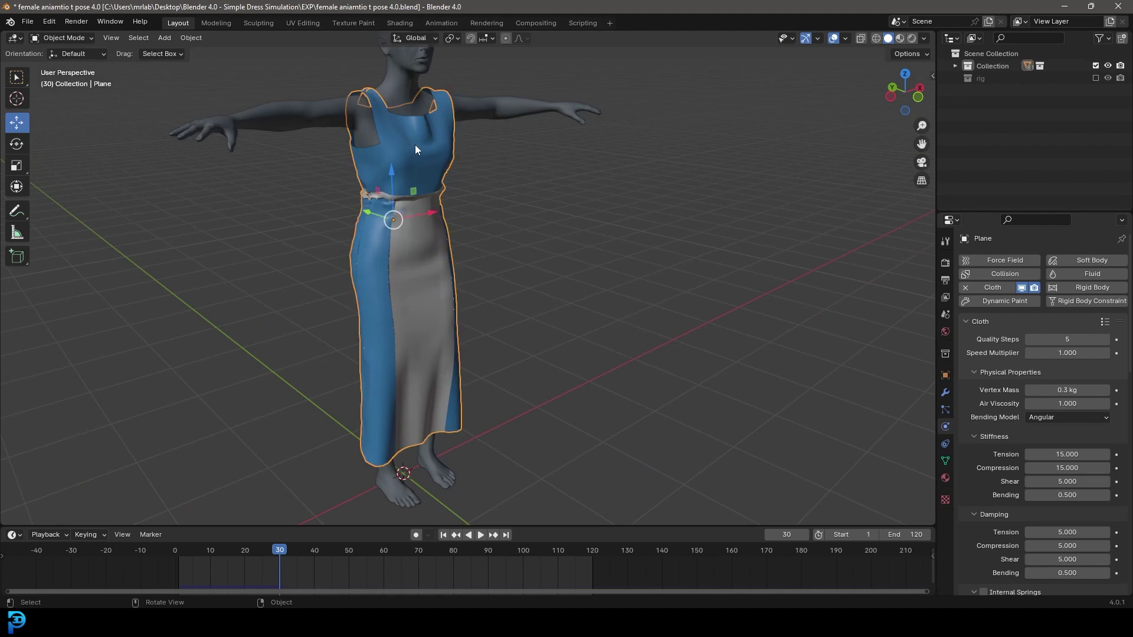
Add a Solidify modifier to the dress
click(945, 392)
click(966, 281)
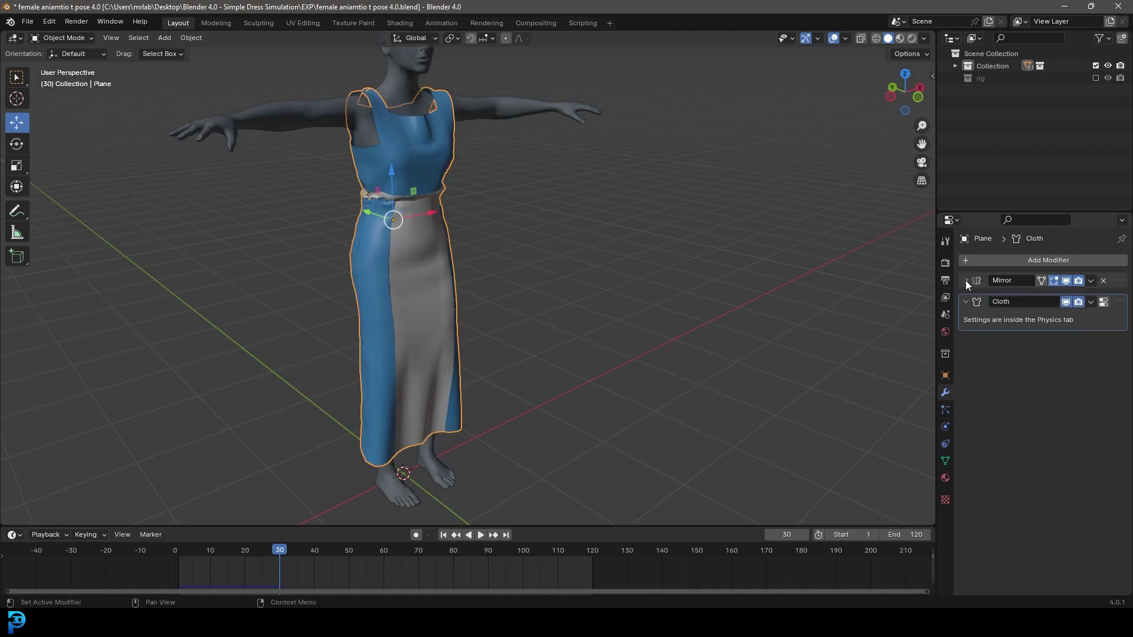
click(986, 262)
key(Escape)
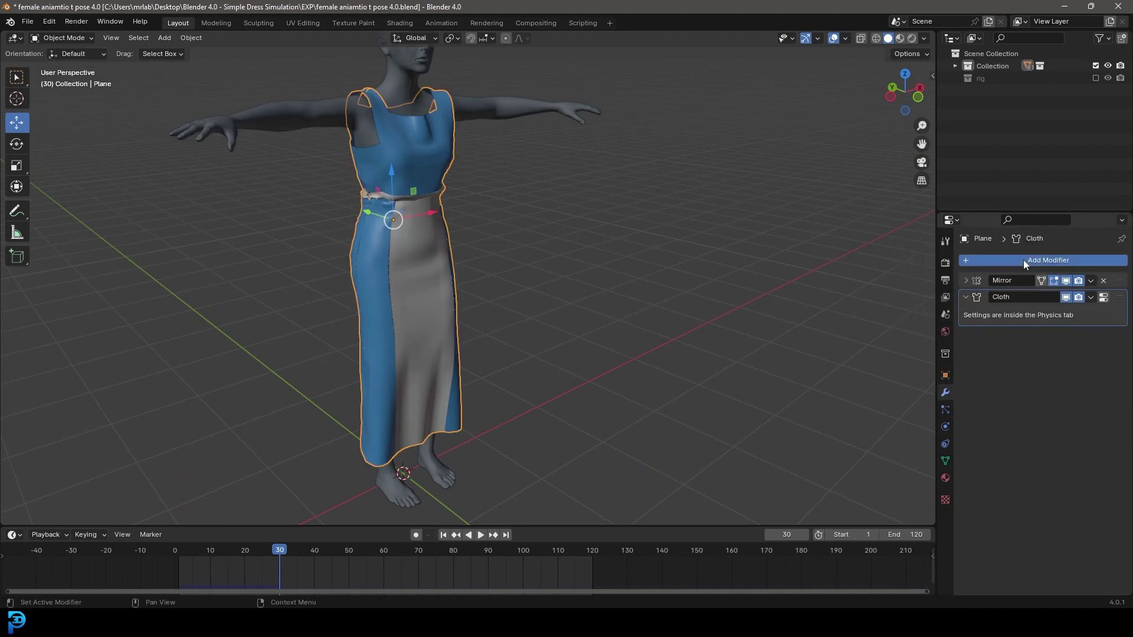
click(1024, 260)
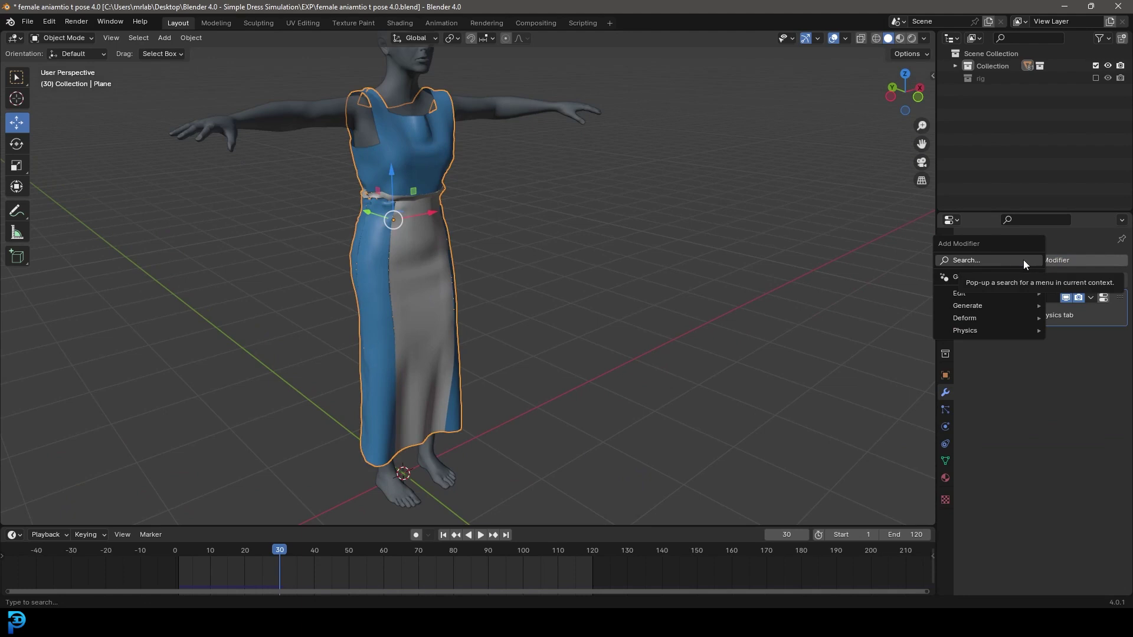
click(1024, 260)
text(soli)
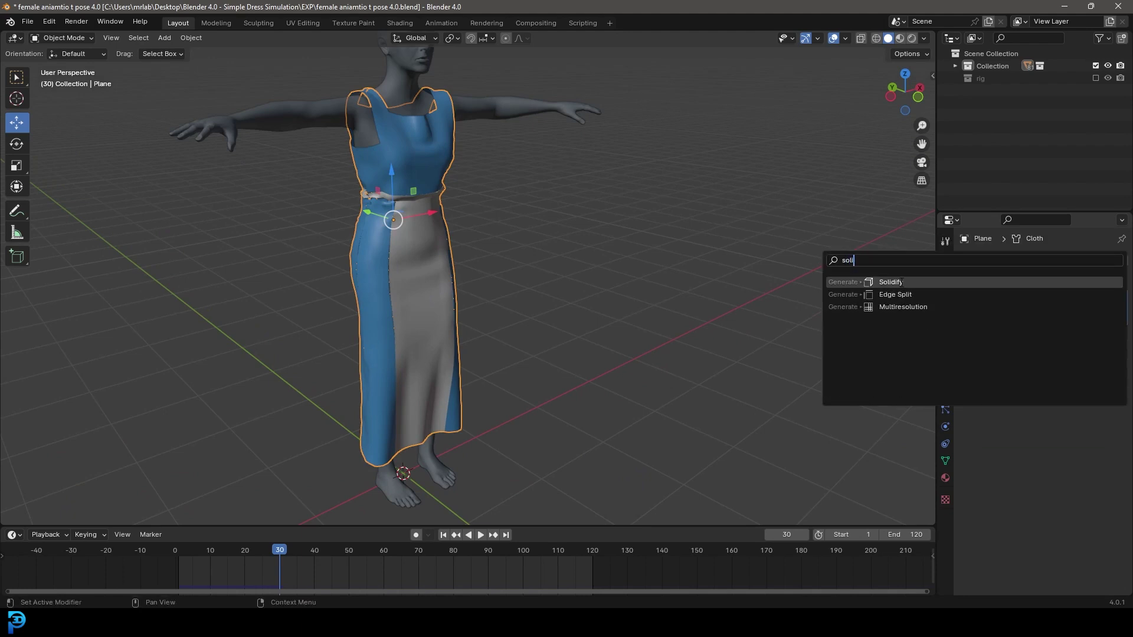
click(885, 282)
Set the Solidify thickness to -0.01 m
middle_drag(661, 283, 555, 285)
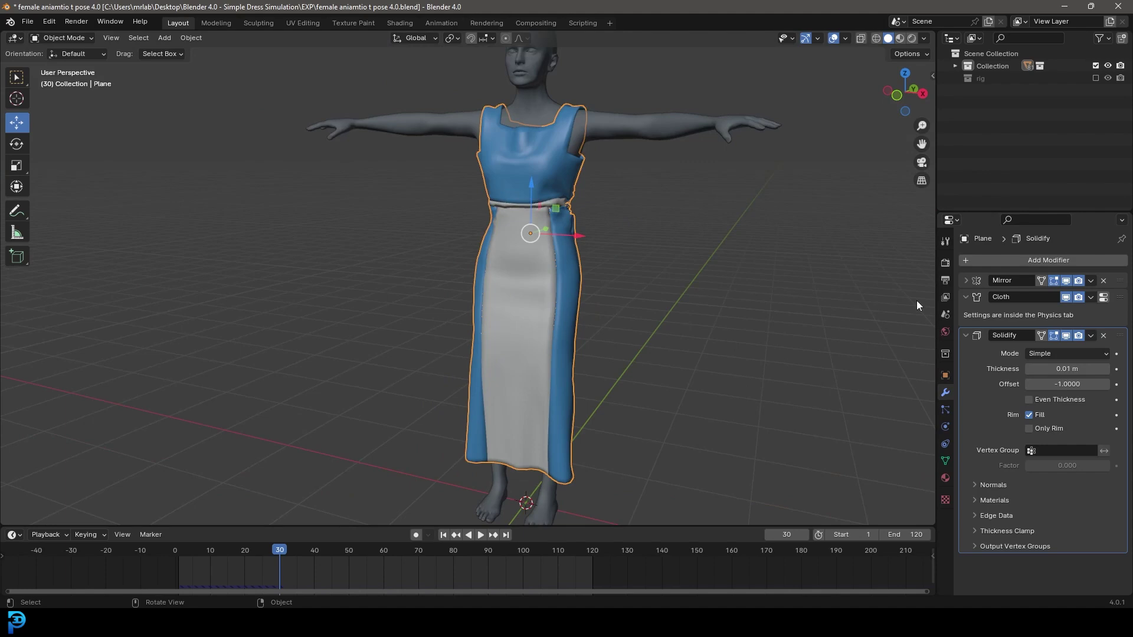
middle_drag(664, 280, 569, 276)
scroll(569, 277, up, 1)
mouse_move(1066, 370)
mouse_down()
mouse_move(1080, 370)
mouse_move(1043, 370)
mouse_move(1054, 370)
mouse_up()
middle_drag(457, 209, 585, 206)
click(966, 335)
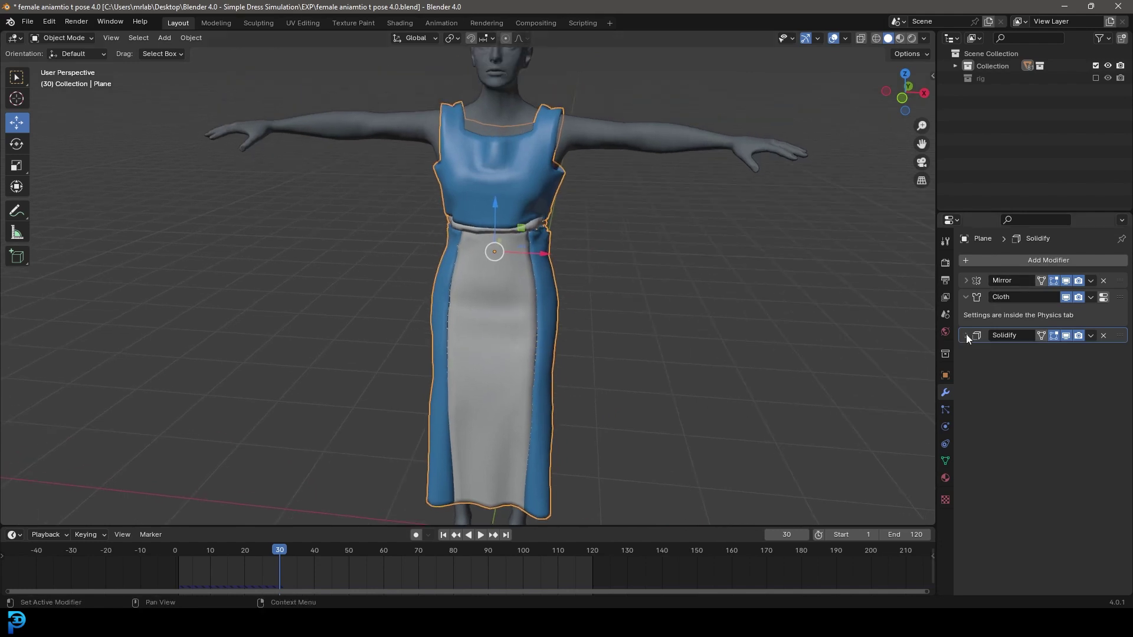
Add a Subdivision Surface modifier to smooth the dress
click(986, 262)
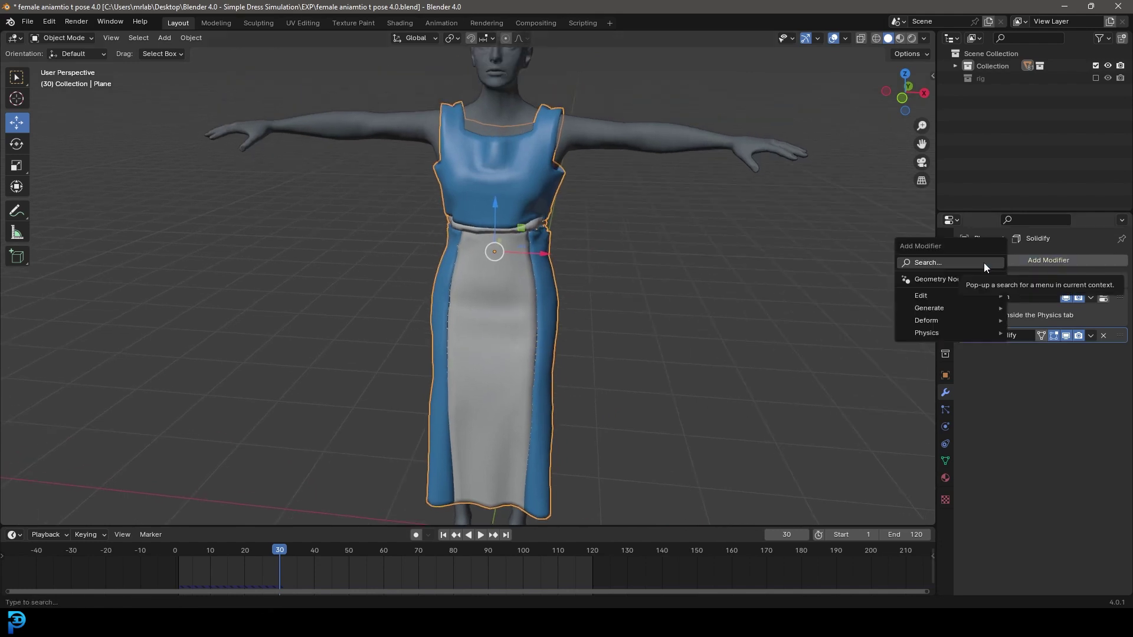
text(sub)
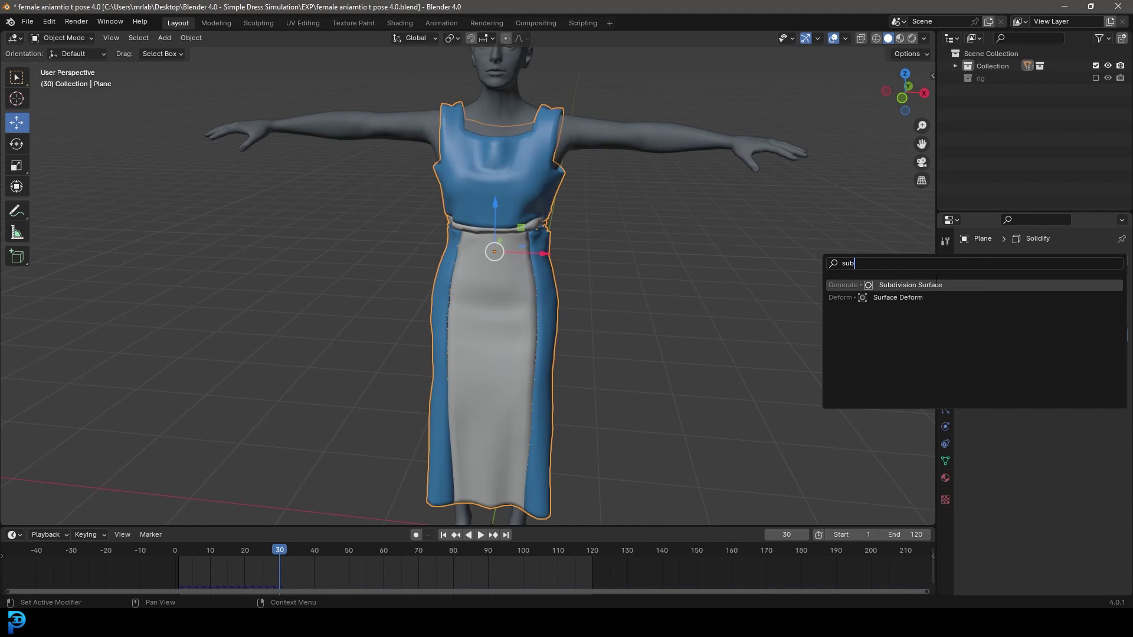
click(921, 288)
scroll(649, 289, down, 3)
middle_drag(649, 289, 476, 281)
scroll(548, 263, up, 3)
Rewind to frame 1 and save the blend file
key(shift+Left)
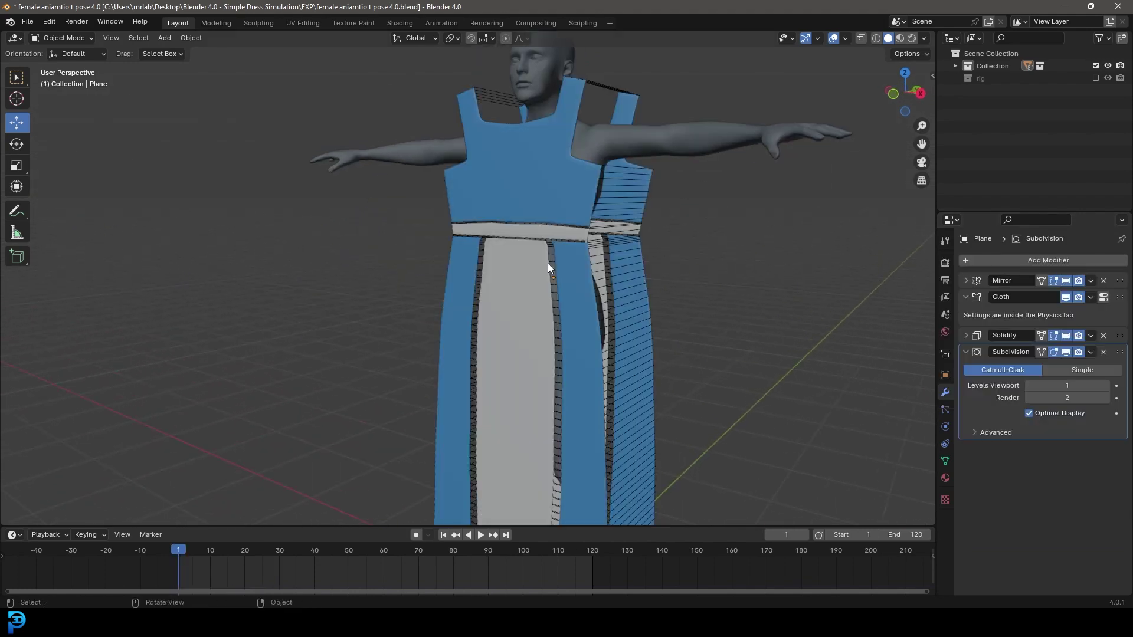
key(ctrl+s)
click(584, 202)
scroll(584, 201, down, 5)
middle_drag(567, 218, 730, 255)
scroll(730, 255, up, 3)
Keep cloth Quality Steps at 20, set collision quality to 7, and save
click(945, 427)
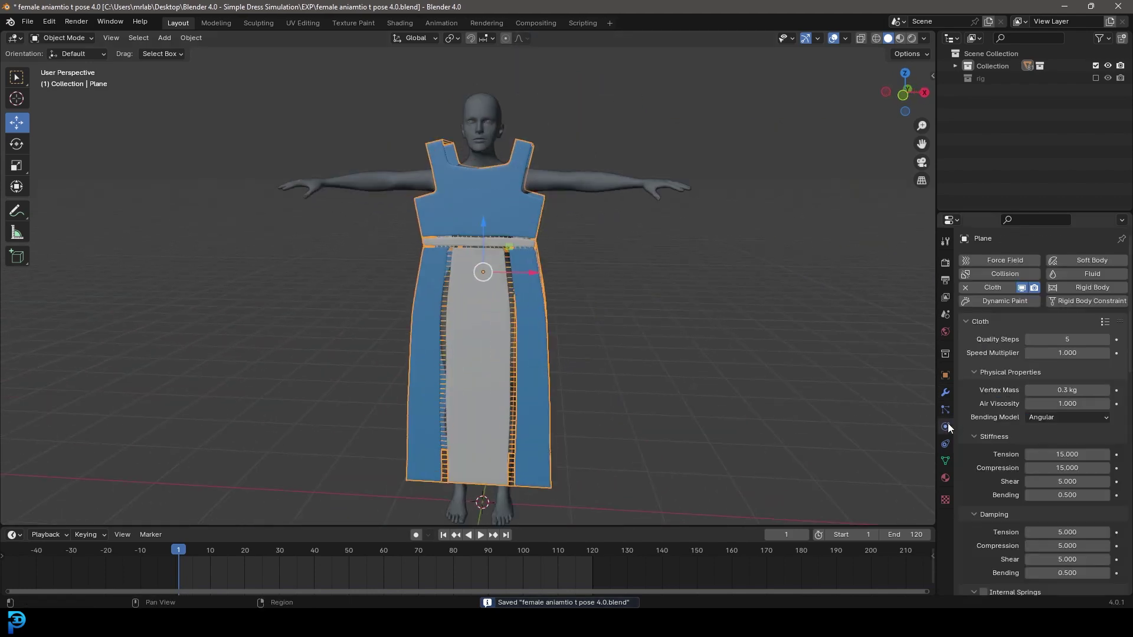
click(1074, 340)
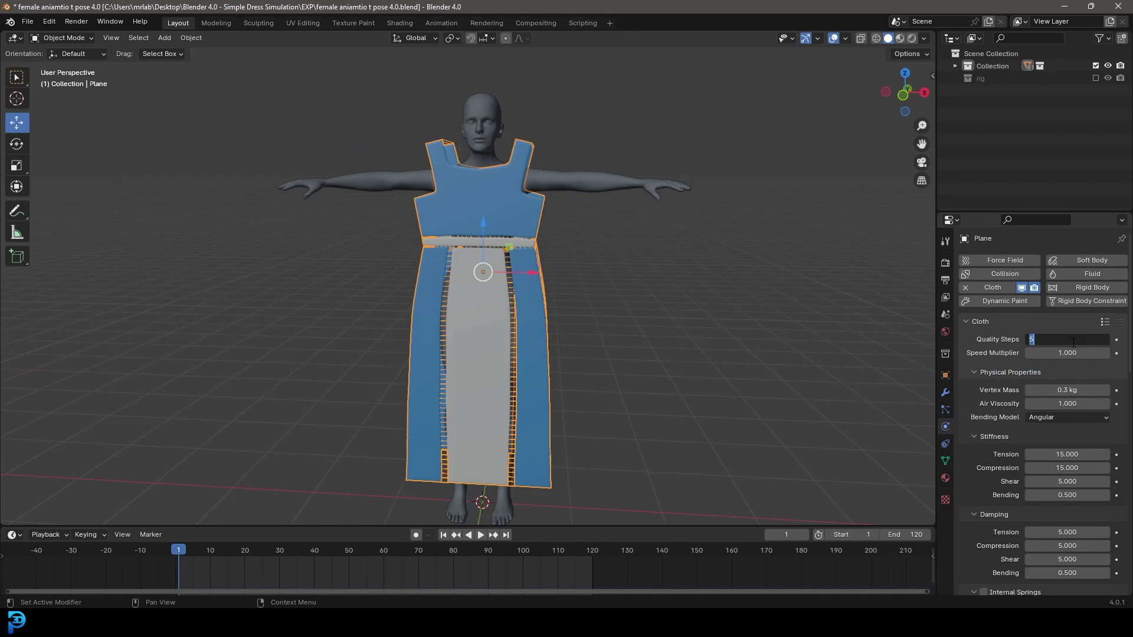
key(Return)
scroll(993, 368, down, 20)
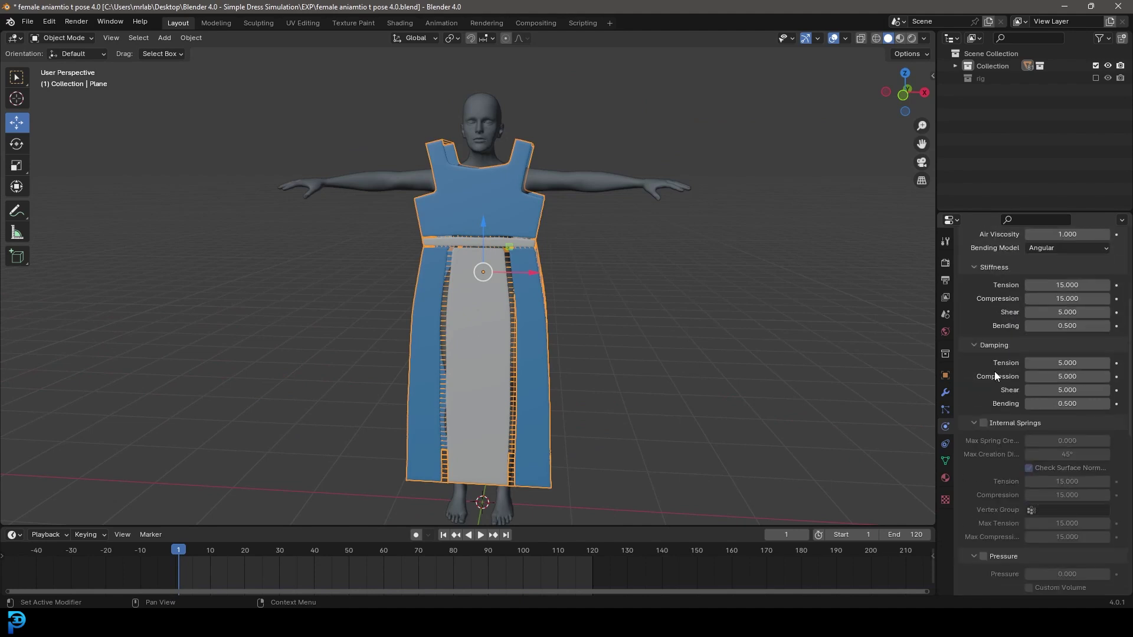
scroll(1002, 422, down, 4)
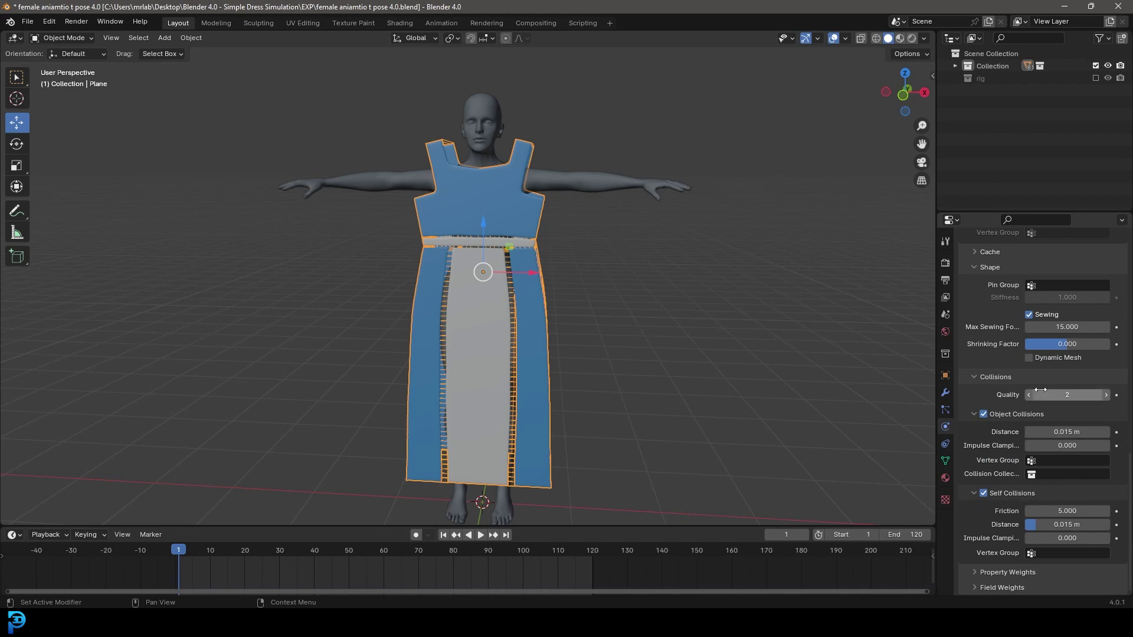
click(1061, 395)
text(7)
key(Return)
key(ctrl+s)
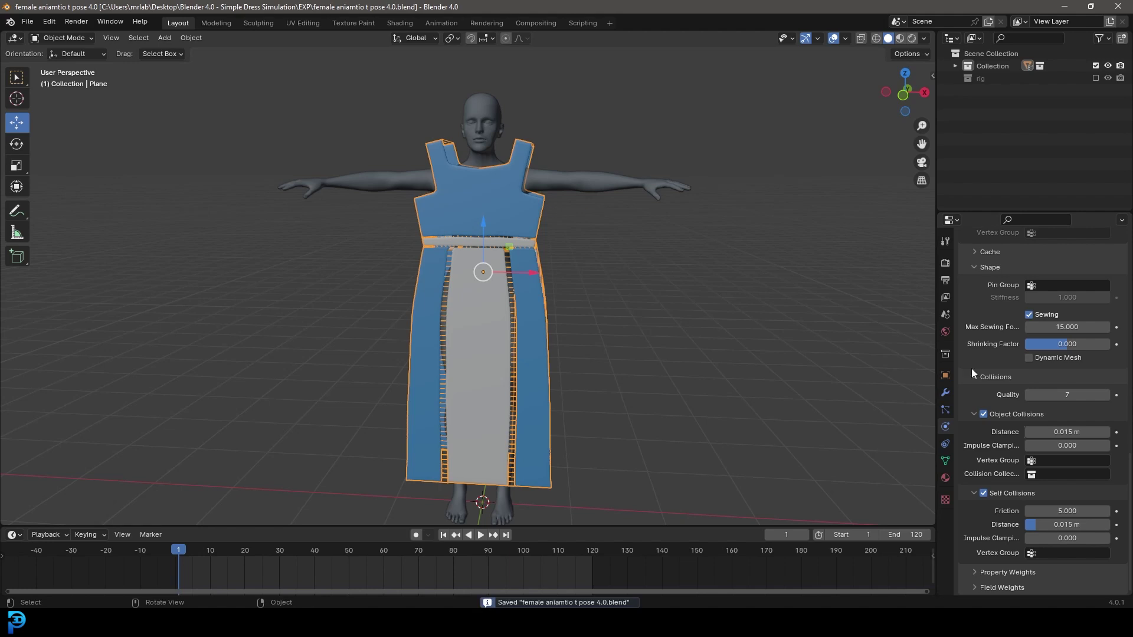
Set the cloth cache end frame to 120 and save
scroll(1121, 402, up, 7)
scroll(1120, 402, up, 9)
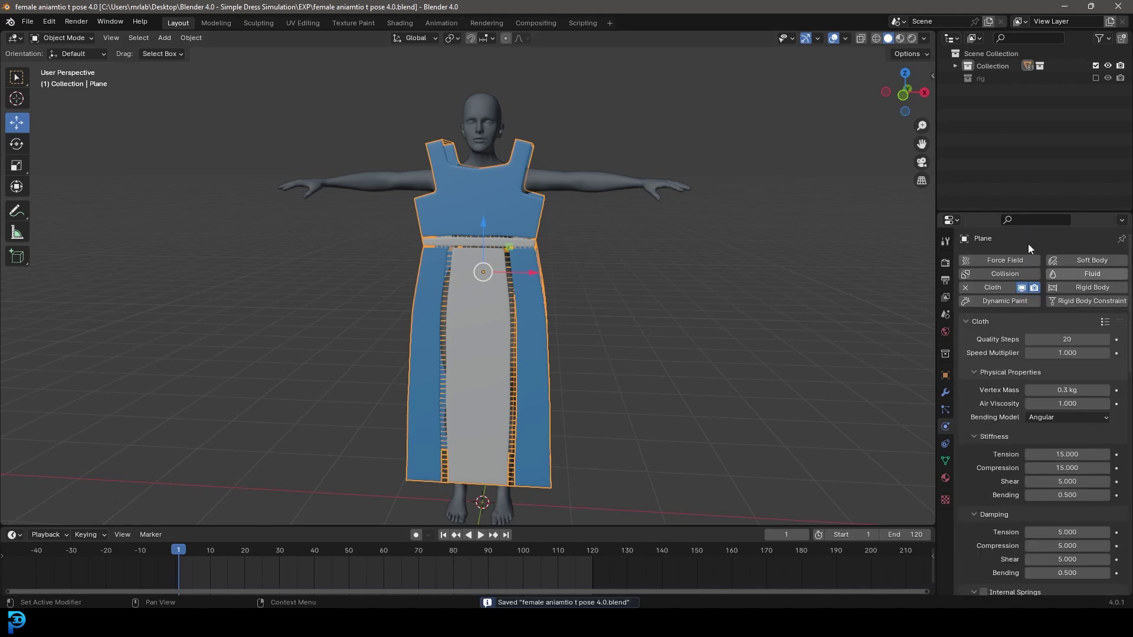
scroll(999, 447, down, 6)
scroll(999, 447, down, 6)
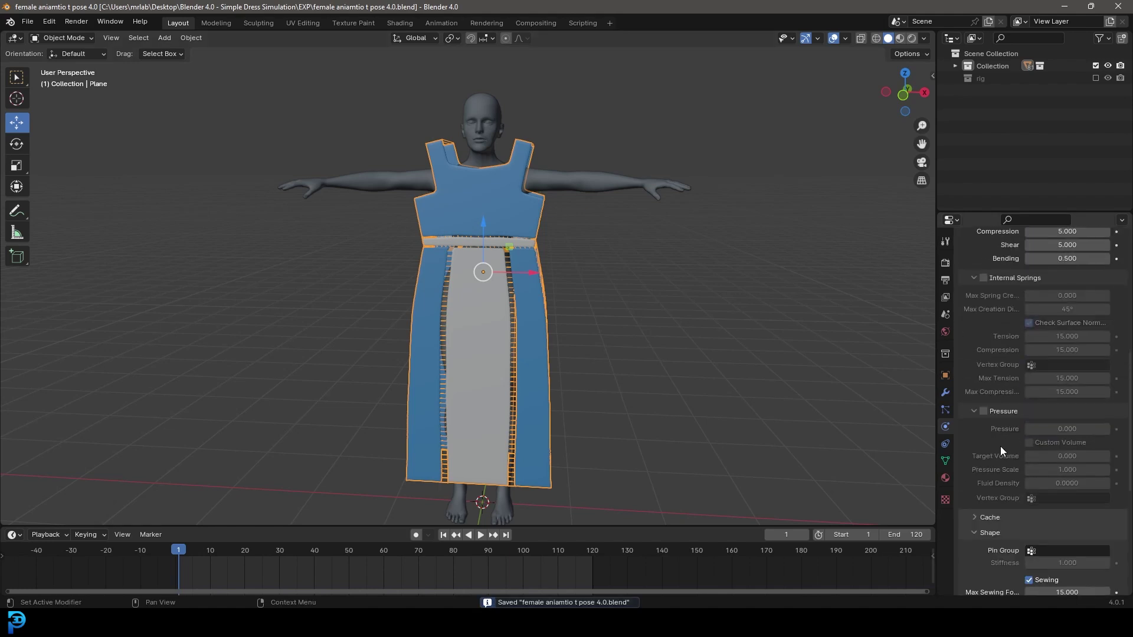
click(973, 518)
scroll(1001, 516, down, 6)
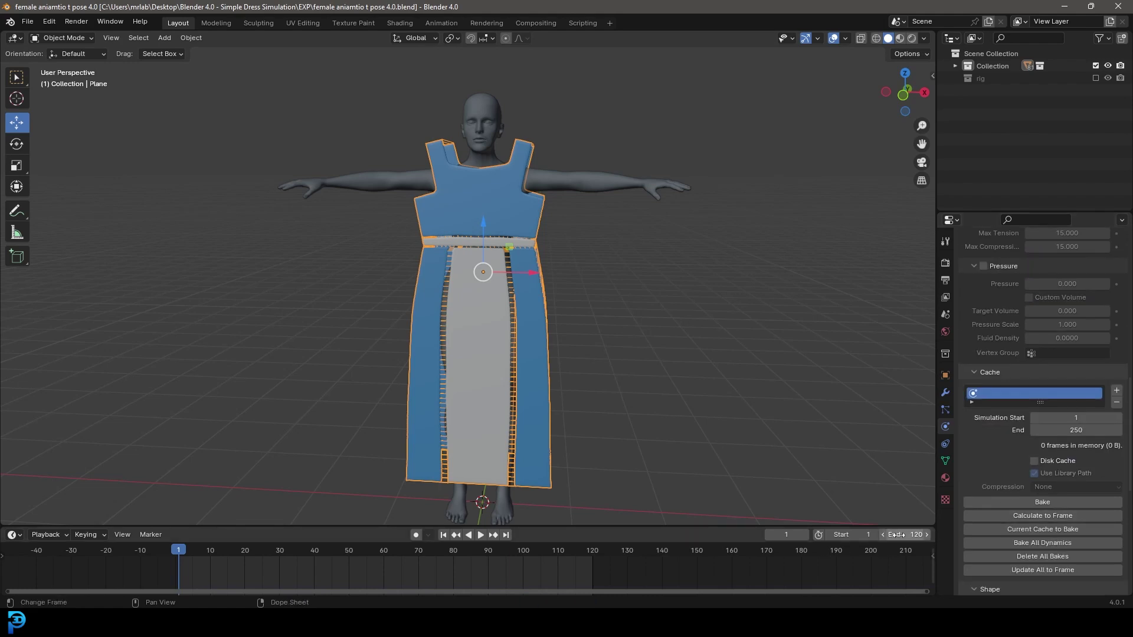
click(1080, 431)
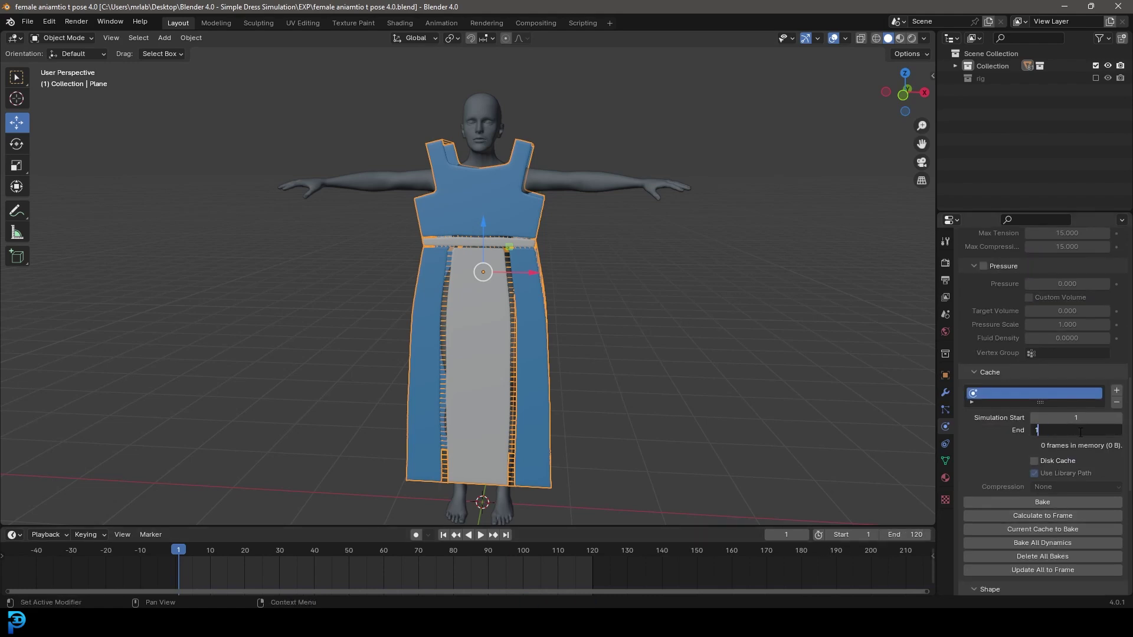
key(Return)
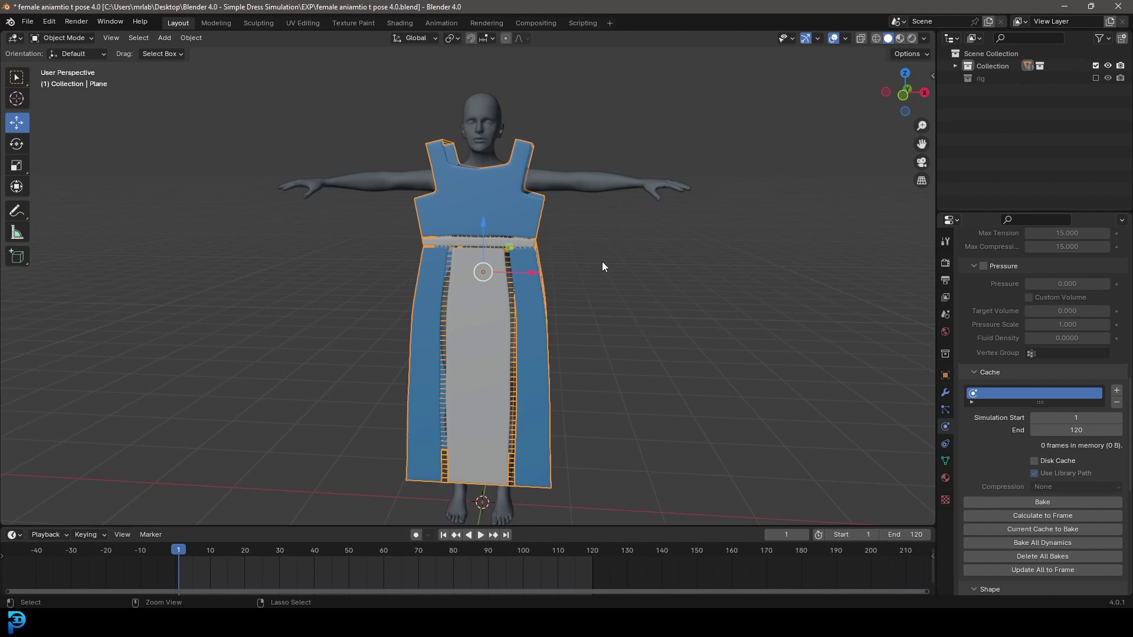
key(ctrl+s)
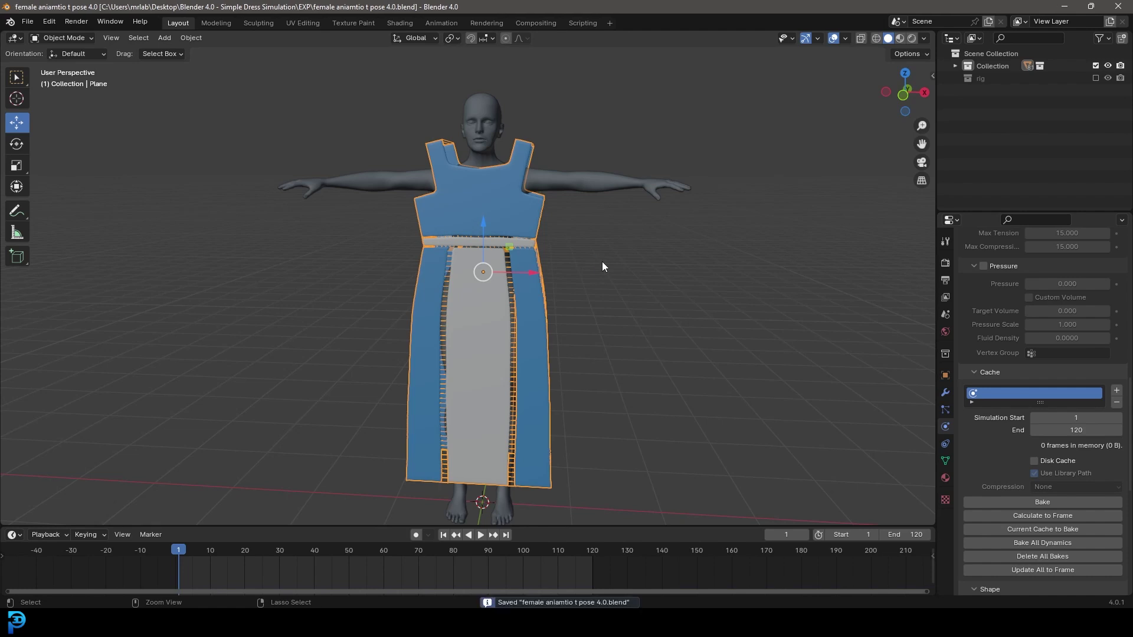
Bake the cloth simulation, play the draping, then return to frame 1
click(1054, 501)
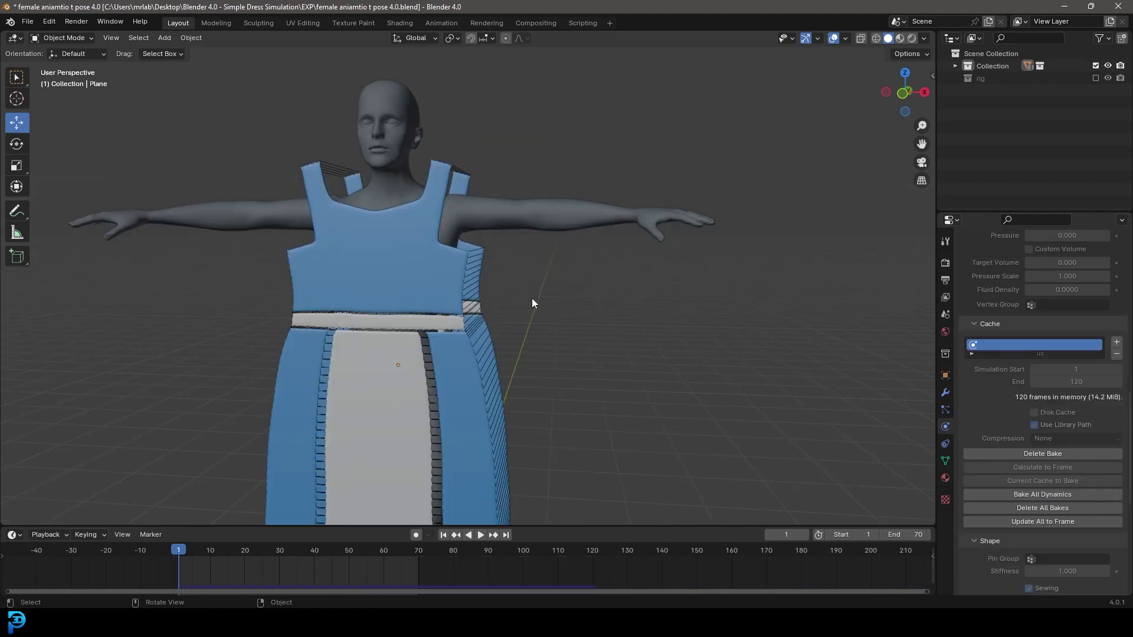
key(space)
scroll(561, 319, down, 3)
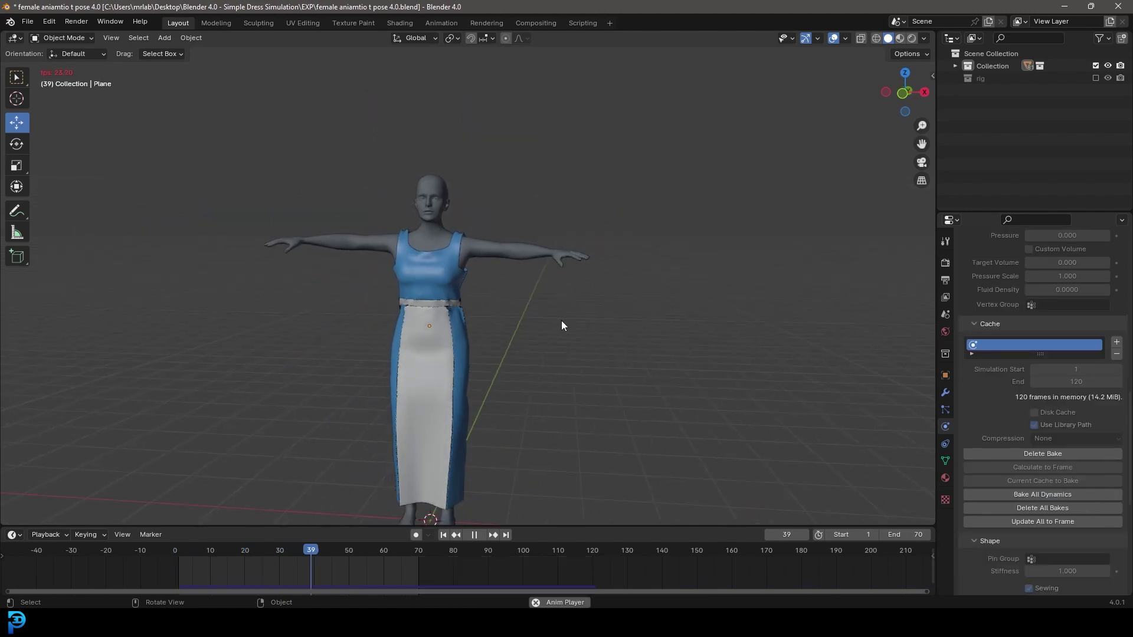
key(space)
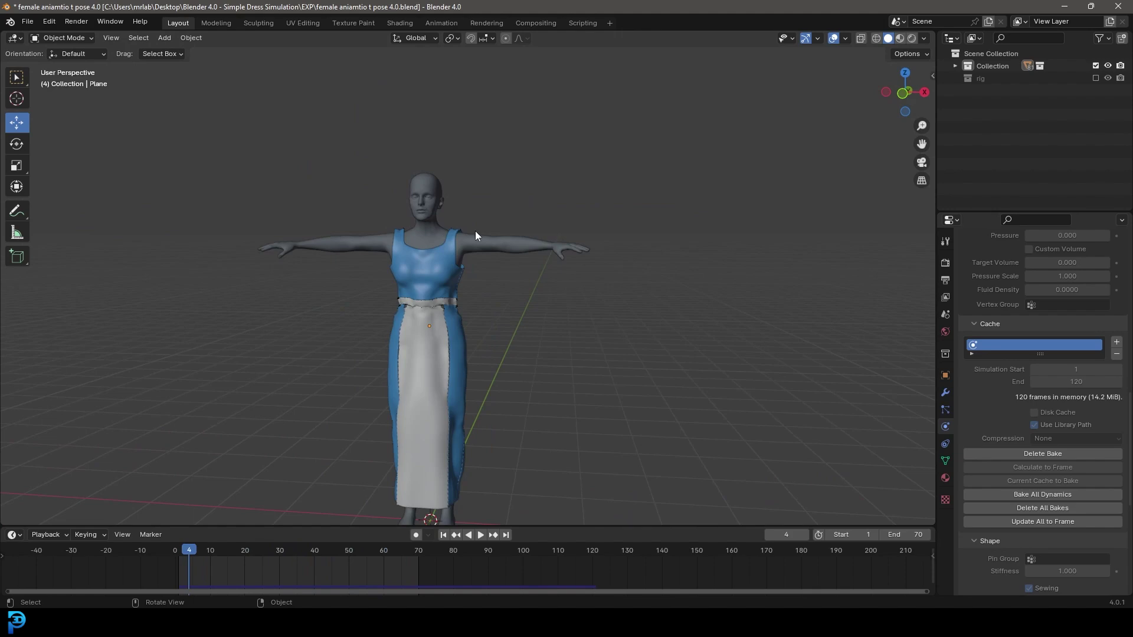
key(shift+Left)
Select the dress in front view and delete the baked cloth simulation
click(459, 225)
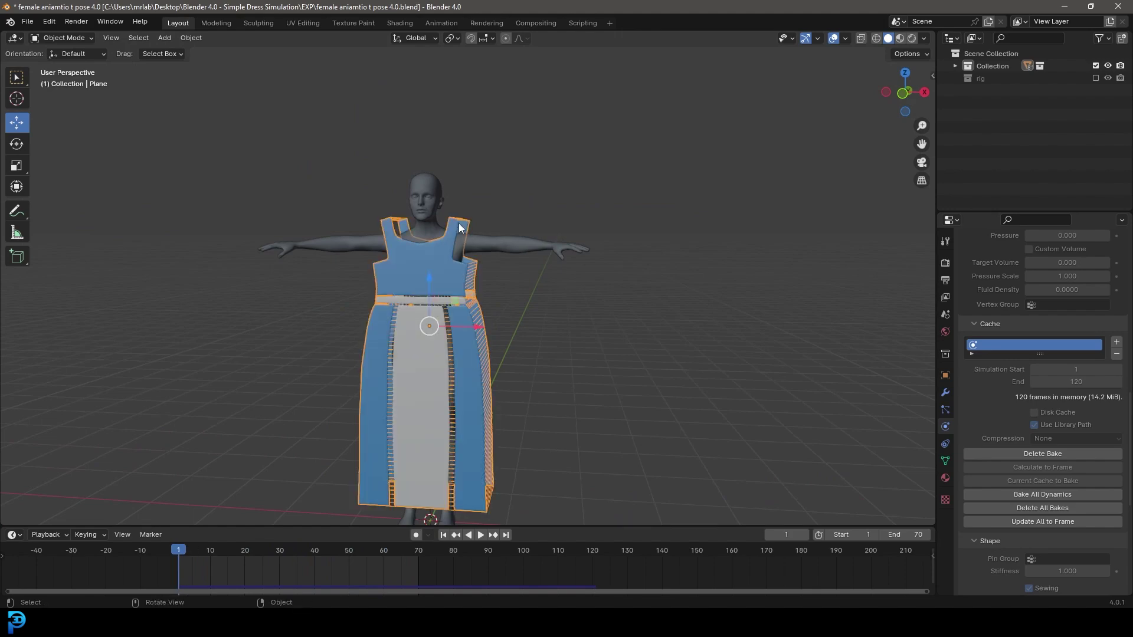
key(KP_1)
click(1033, 453)
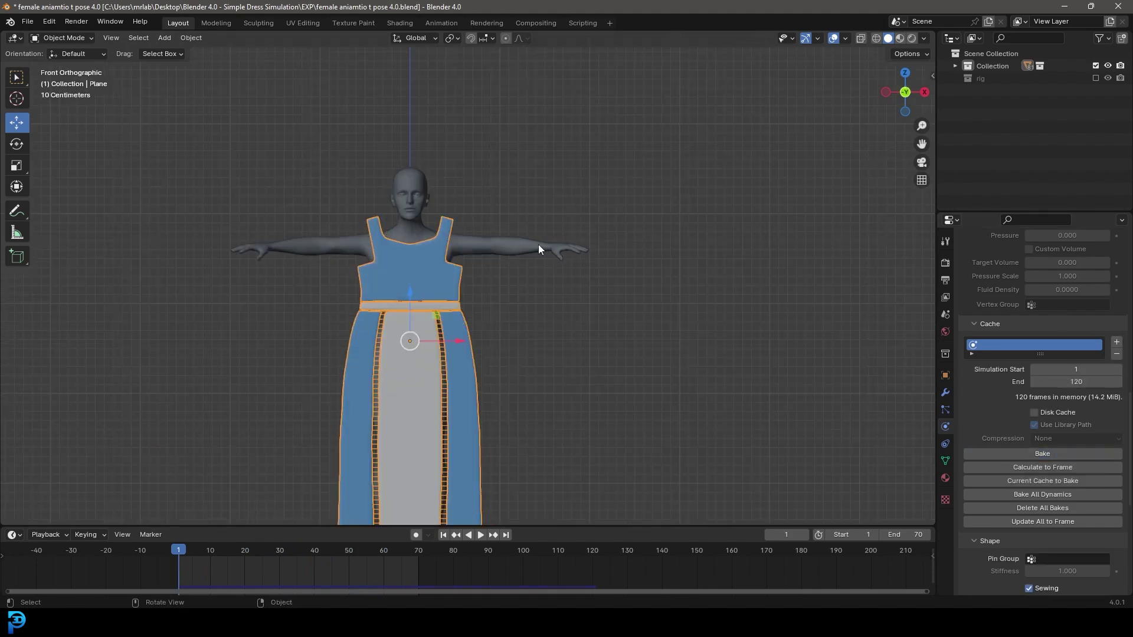
Move the right strap's edge vertices inward with proportional editing in wireframe Edit Mode
key(Tab)
scroll(451, 202, up, 9)
key(shift+z)
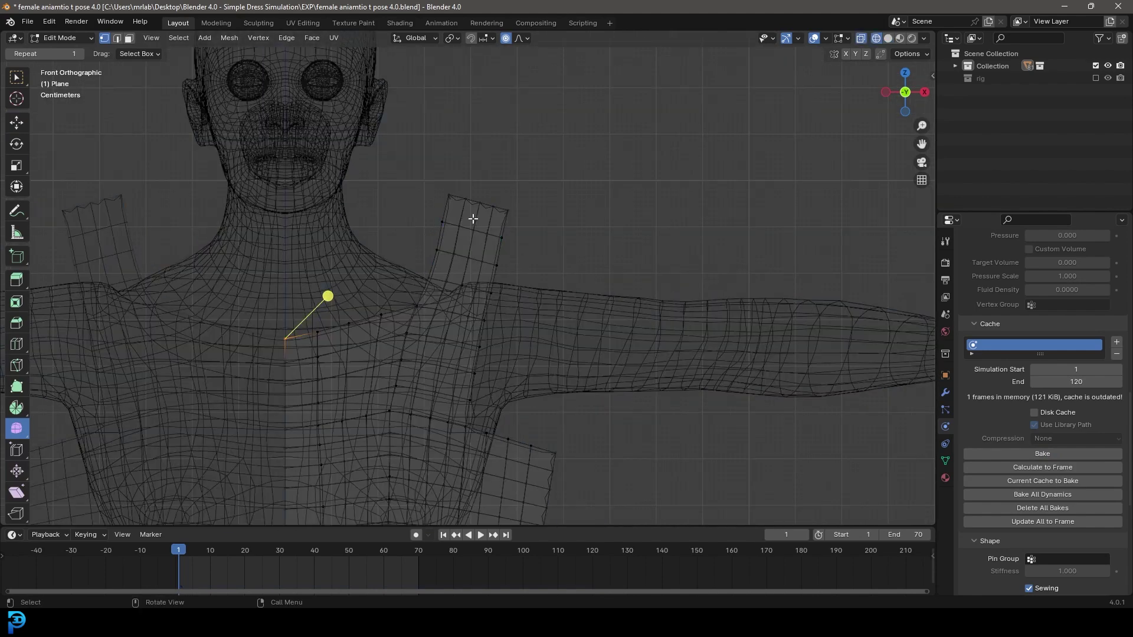
drag(514, 211, 505, 297)
key(Return)
key(g)
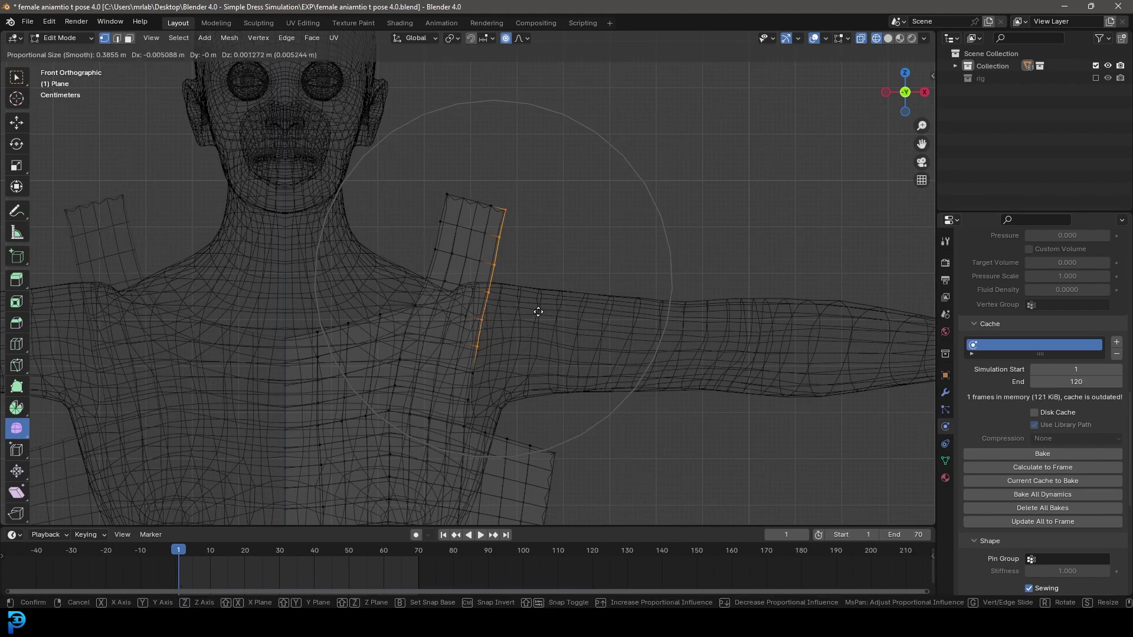
click(494, 299)
scroll(470, 236, down, 4)
key(Tab)
Return to solid shading in Object Mode, deselect the dress, and save
key(shift+z)
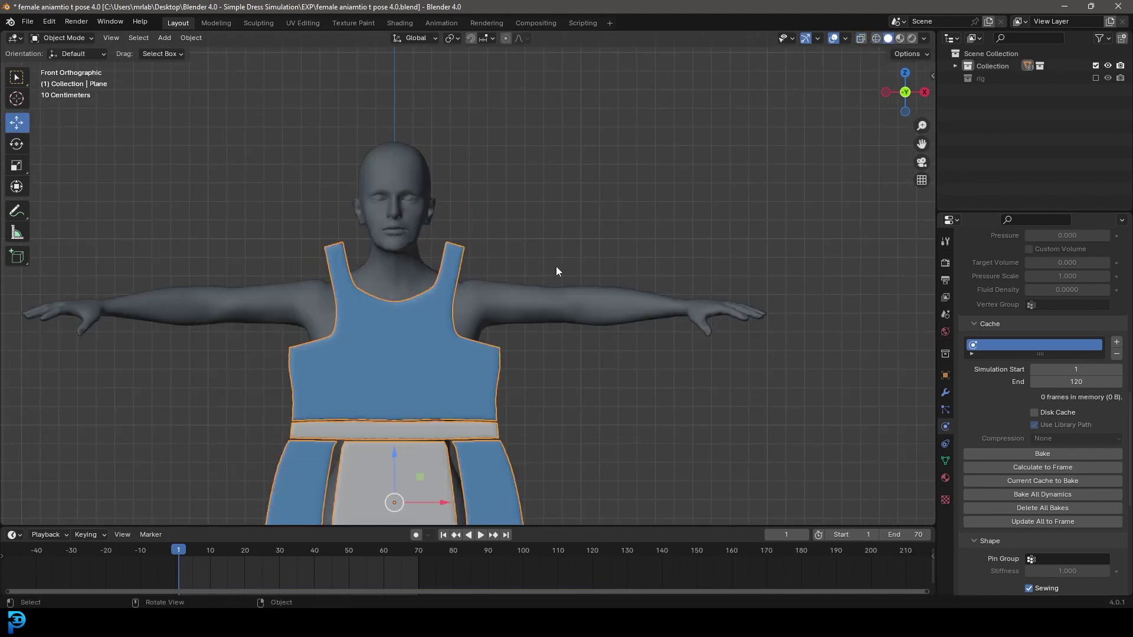
scroll(549, 262, down, 3)
scroll(567, 278, up, 3)
key(Tab)
key(Tab)
click(564, 277)
middle_drag(674, 299, 592, 304)
key(ctrl+s)
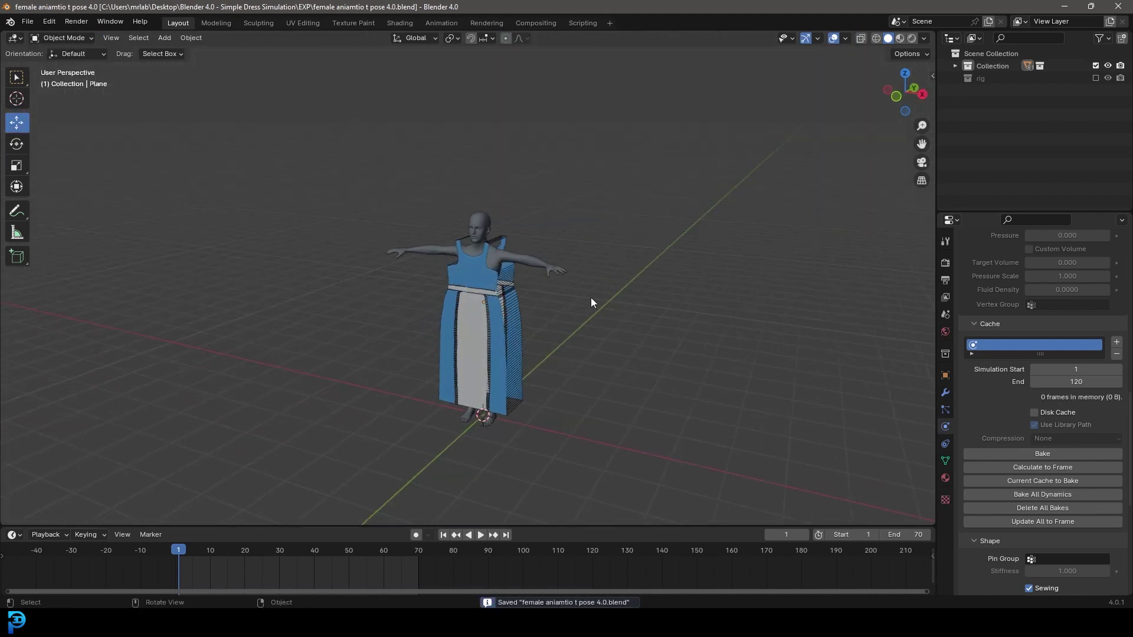
scroll(521, 287, up, 3)
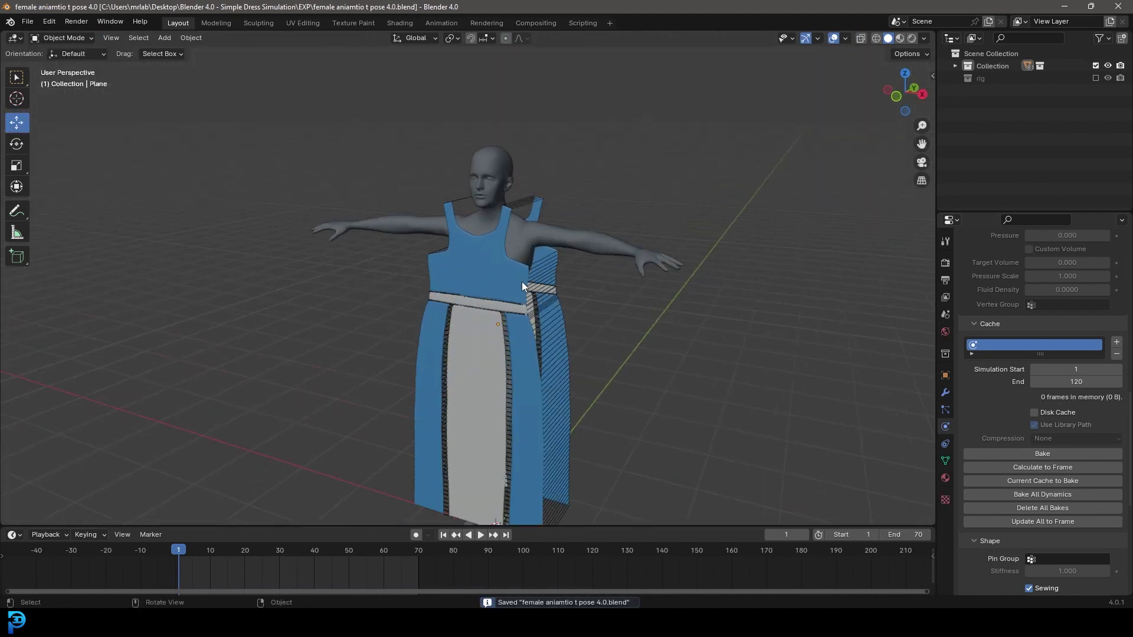
Re-bake the cloth simulation and play the draping onto the figure
click(1036, 455)
key(space)
middle_drag(585, 373, 514, 382)
key(space)
scroll(594, 369, down, 3)
scroll(514, 381, up, 2)
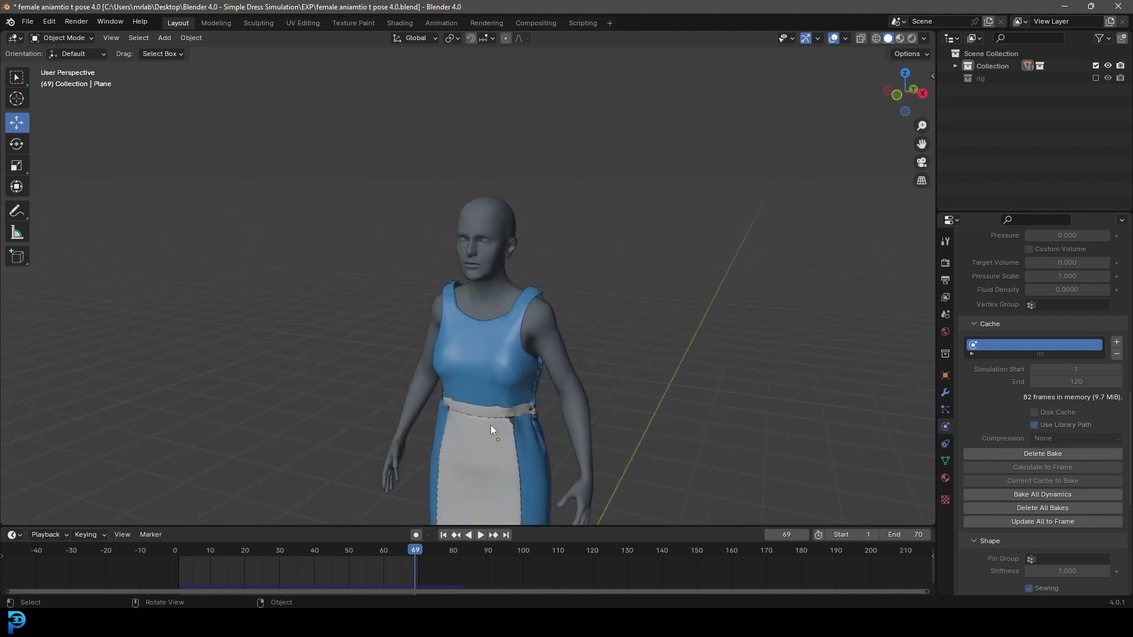
Hide the female body, save the file, and select the dress
click(559, 364)
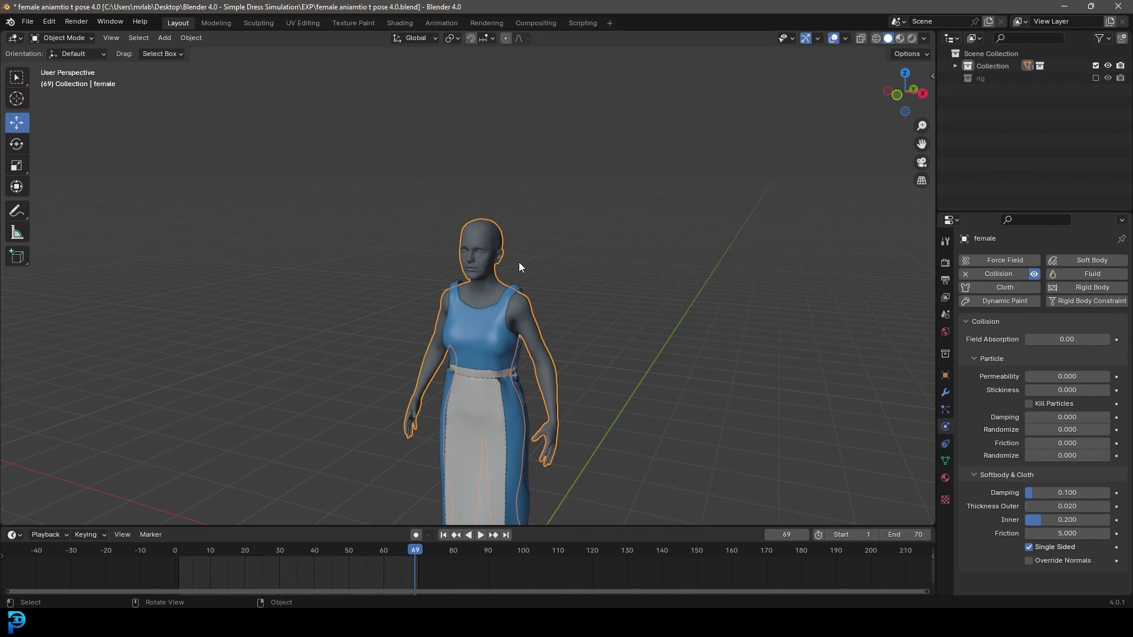
key(h)
middle_drag(537, 281, 203, 312)
scroll(514, 263, up, 3)
key(ctrl+s)
click(413, 314)
scroll(424, 314, down, 4)
middle_drag(424, 313, 583, 323)
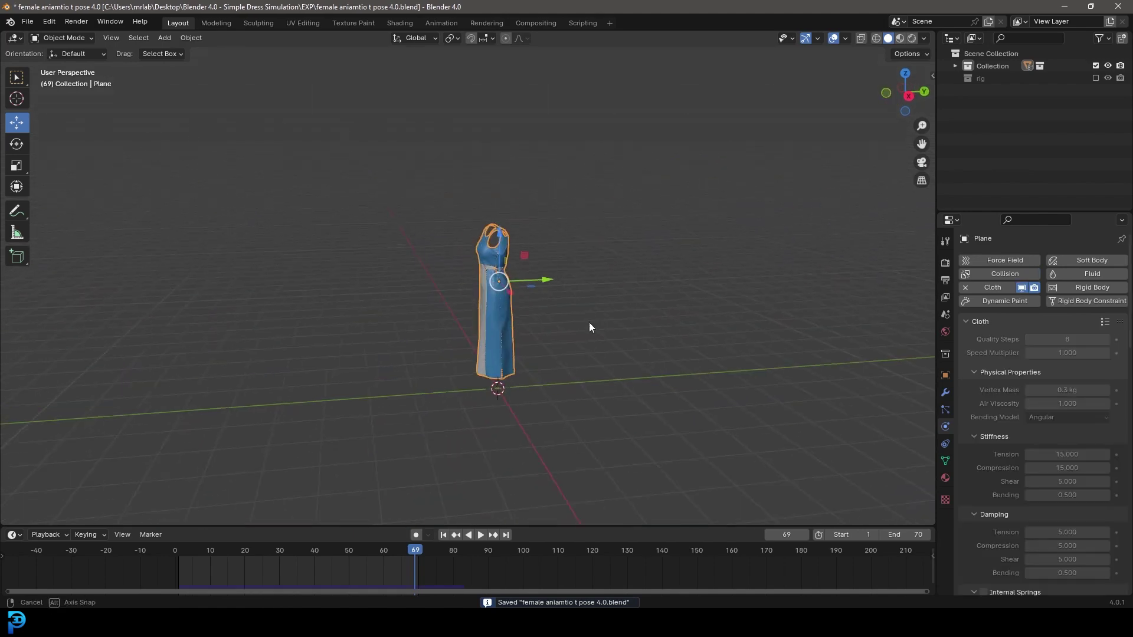
scroll(584, 324, up, 4)
middle_drag(463, 349, 526, 289)
key(shift+Left)
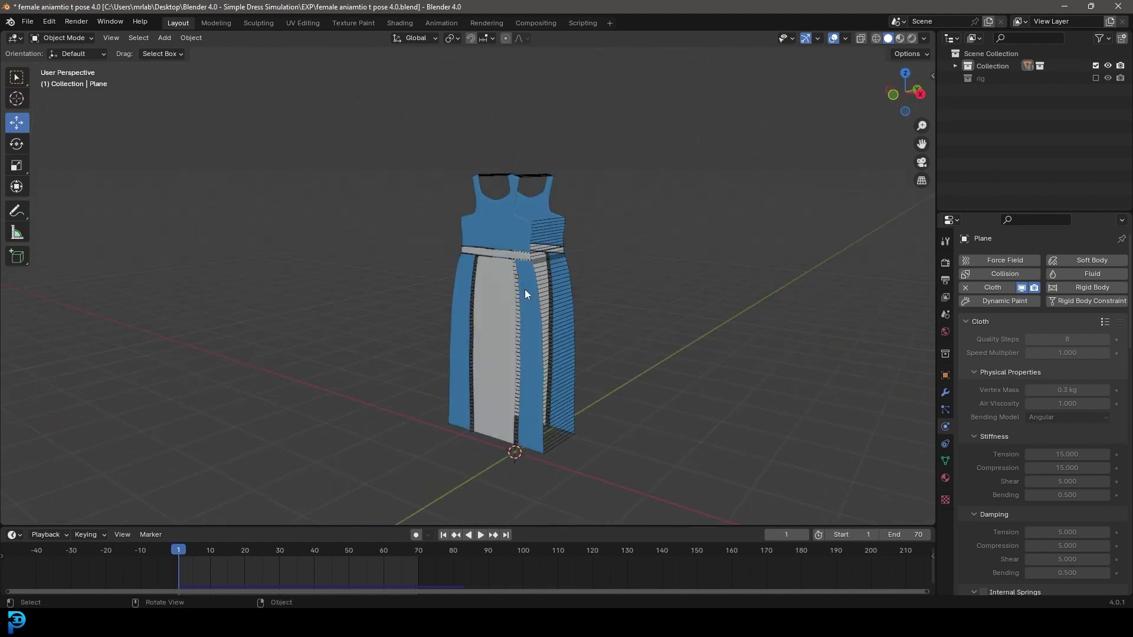
key(space)
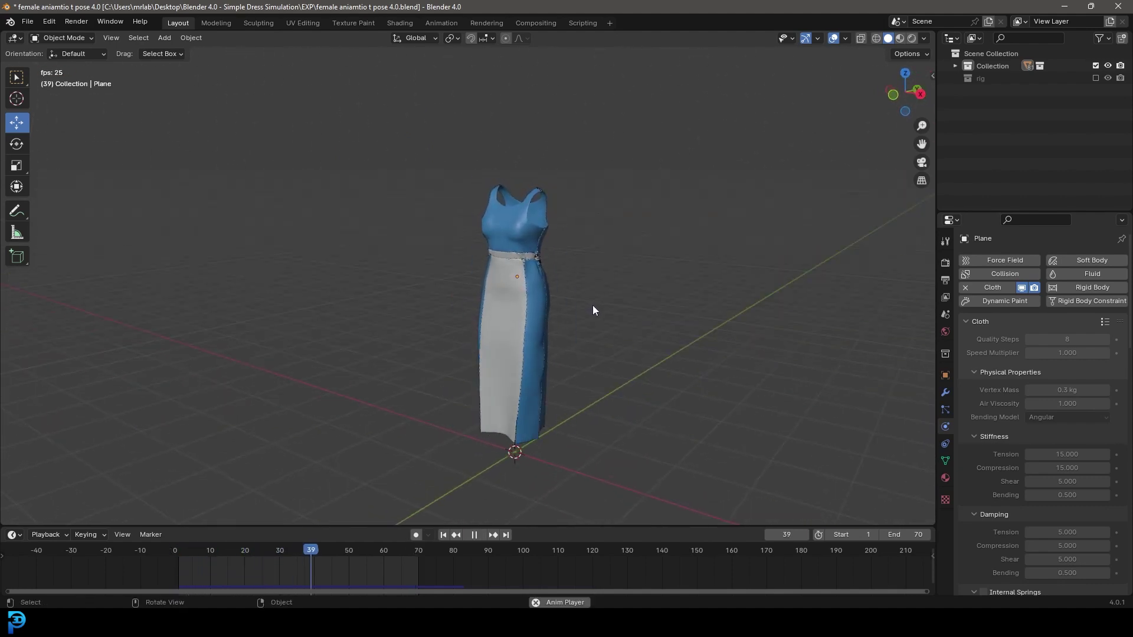
key(space)
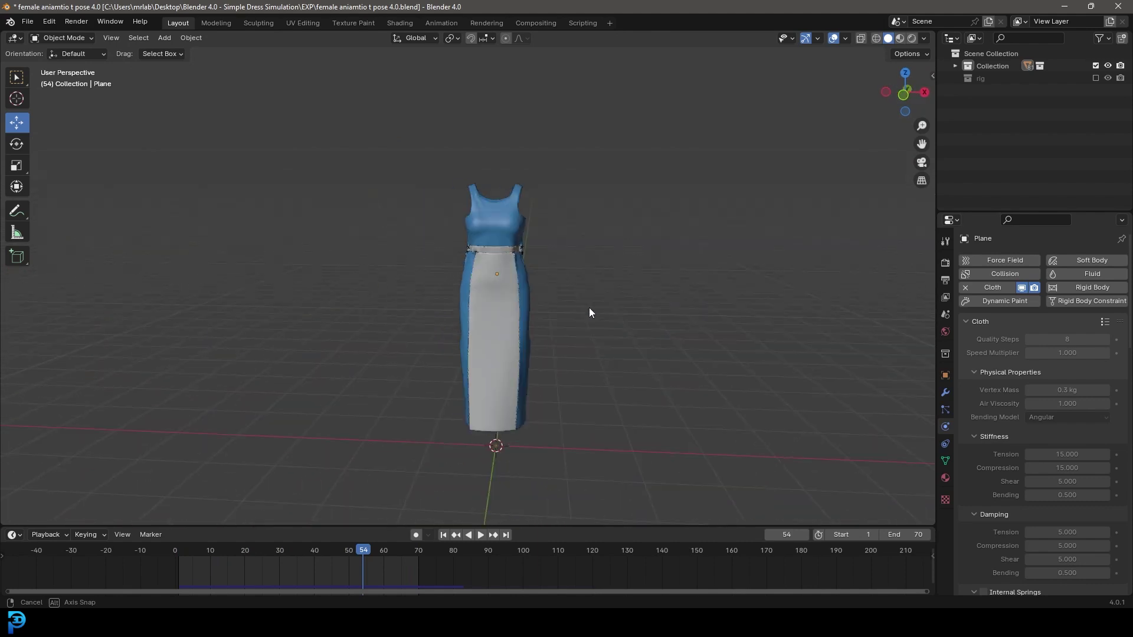
scroll(516, 310, up, 4)
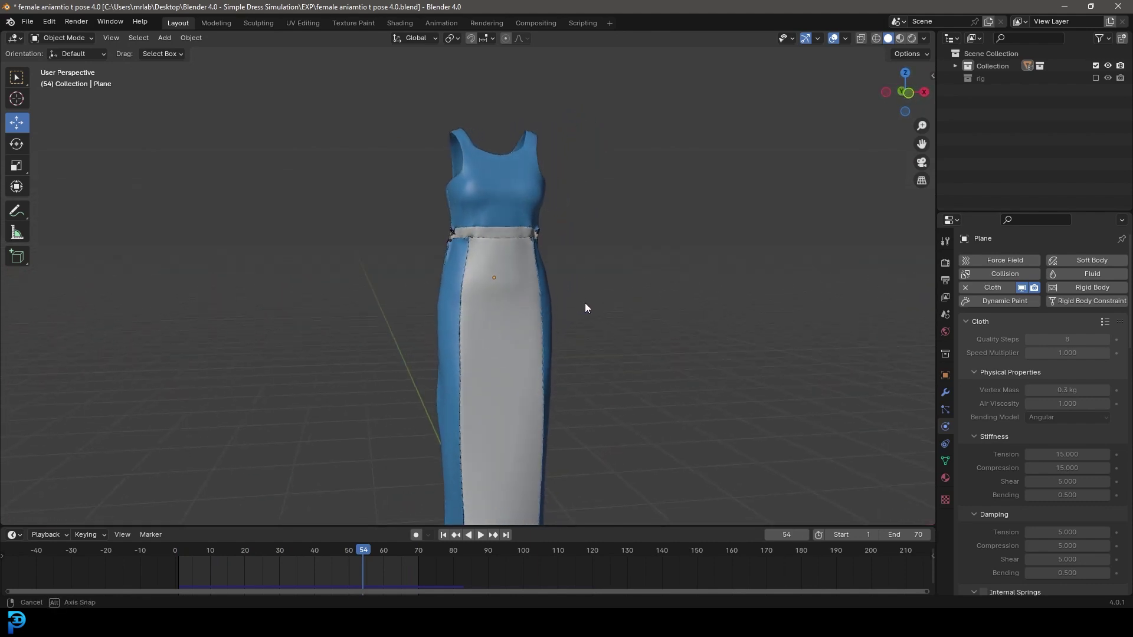